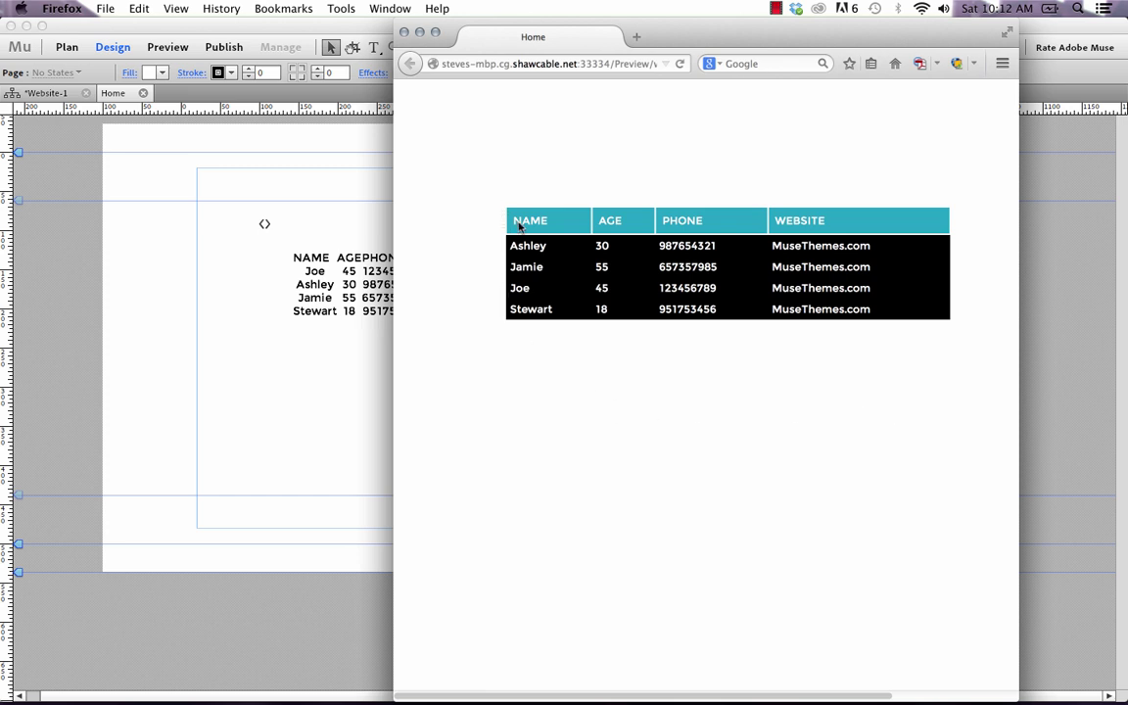
# Sort the Firefox preview table by NAME, AGE and PHONE, ending with AGE descending from 55 to 18.
pyautogui.click(584, 221)
pyautogui.click(614, 223)
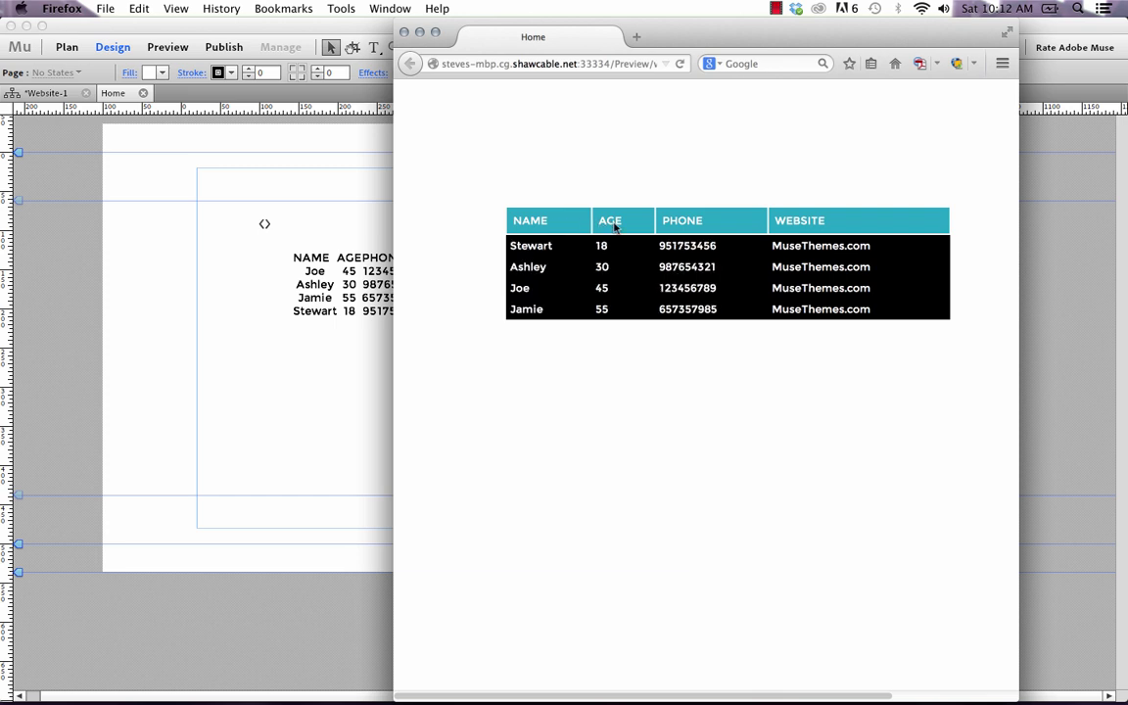
pyautogui.click(724, 227)
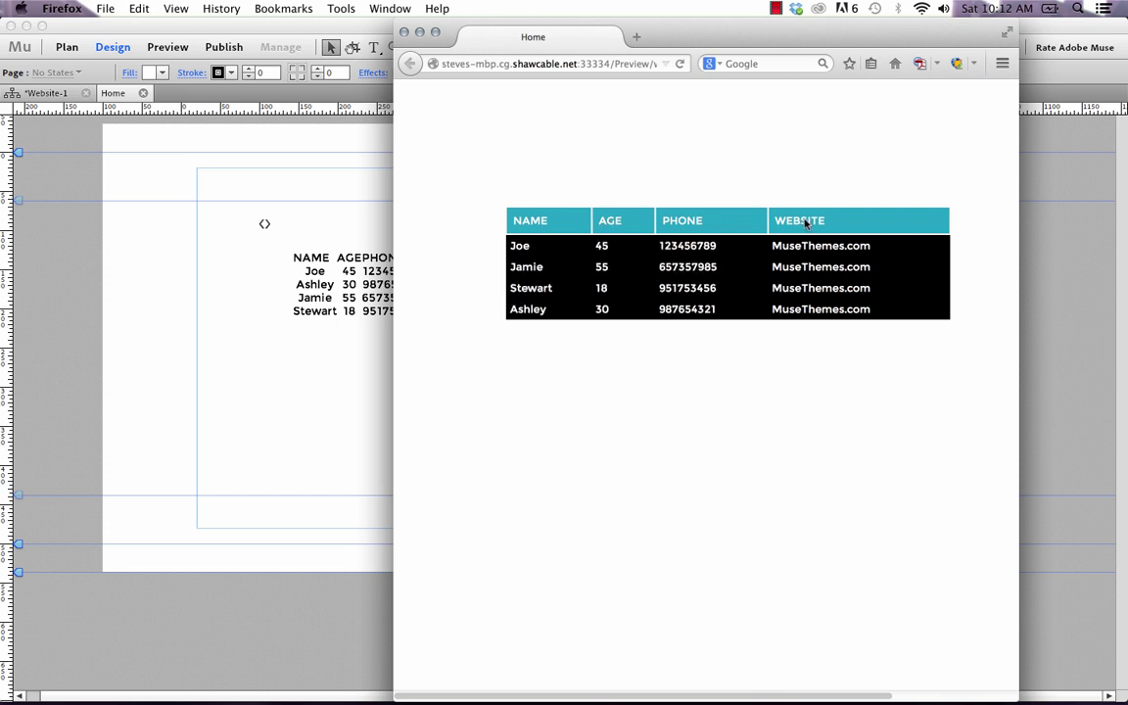
pyautogui.click(726, 228)
pyautogui.click(609, 225)
pyautogui.click(618, 227)
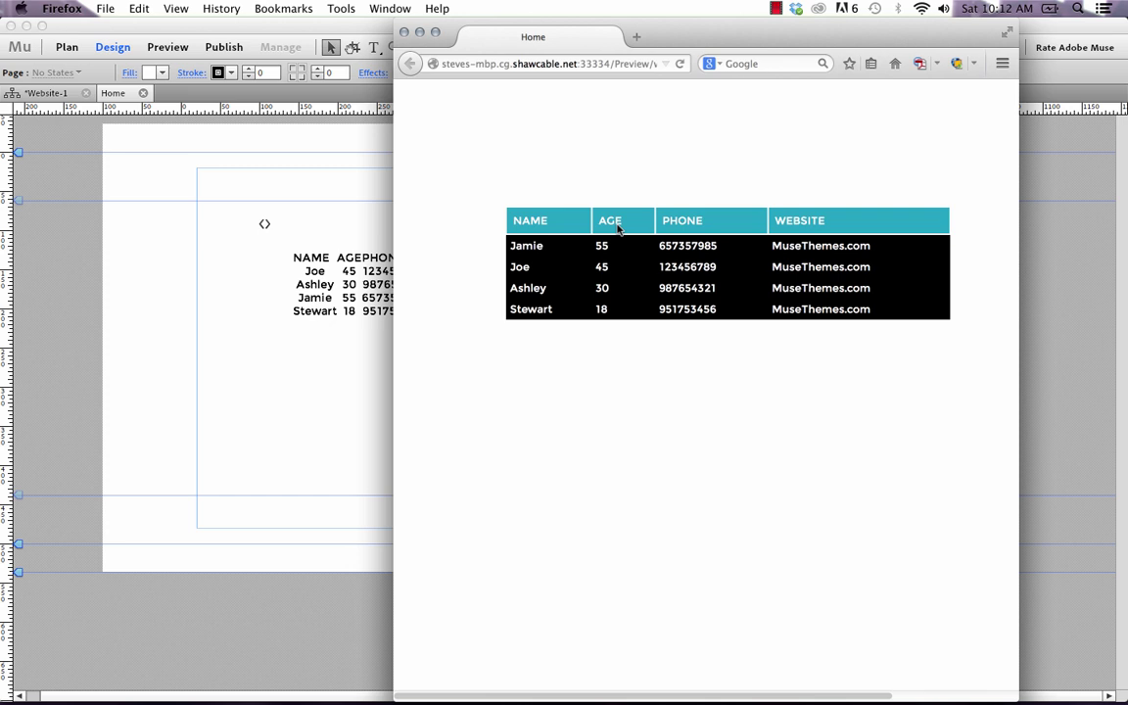
# Delete the plain text table from the Muse page.
pyautogui.click(209, 431)
pyautogui.moveTo(455, 380); pyautogui.dragTo(189, 191)
pyautogui.press('Delete')
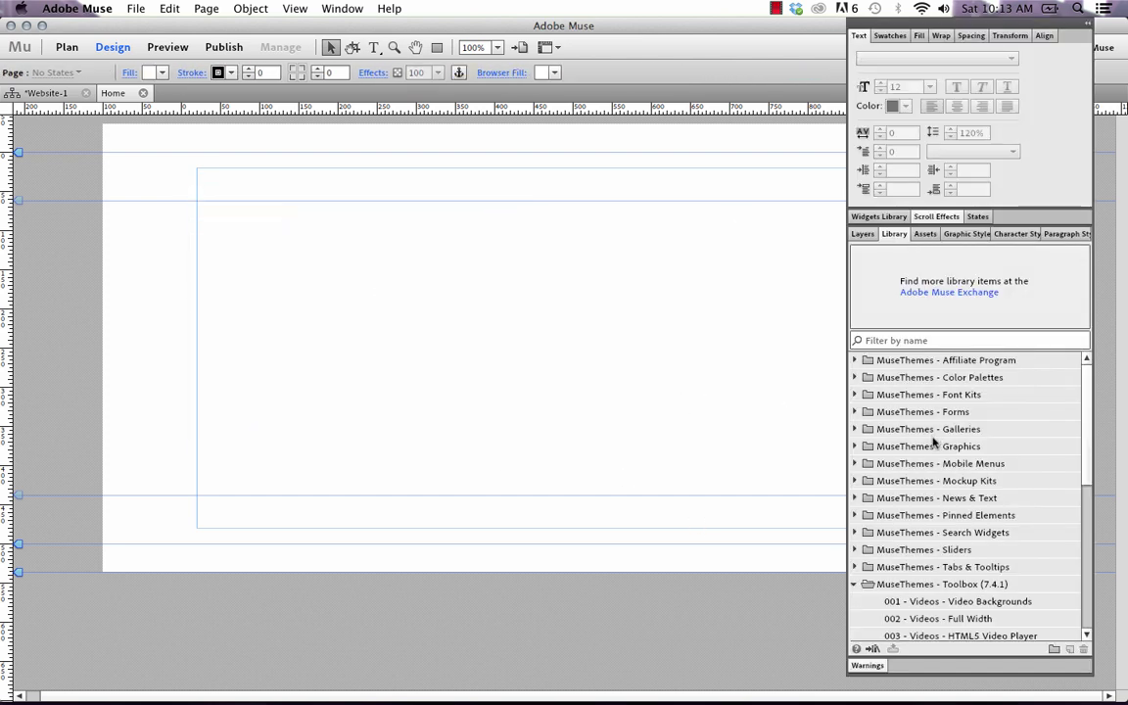
# Place the 021 - Table Maker Widget from the Library's MuseThemes - Toolbox folder onto the page.
pyautogui.scroll(-2, 942, 487)
pyautogui.scroll(-3, 942, 487)
pyautogui.click(938, 499)
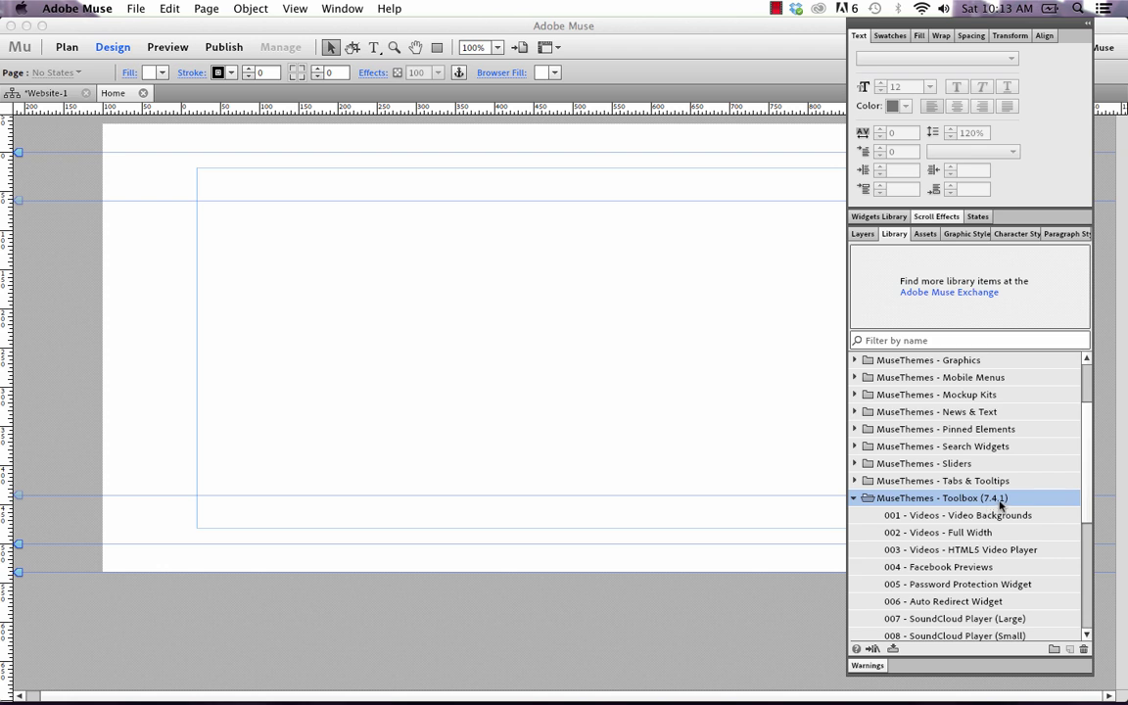
pyautogui.scroll(-10, 990, 519)
pyautogui.scroll(-2, 989, 532)
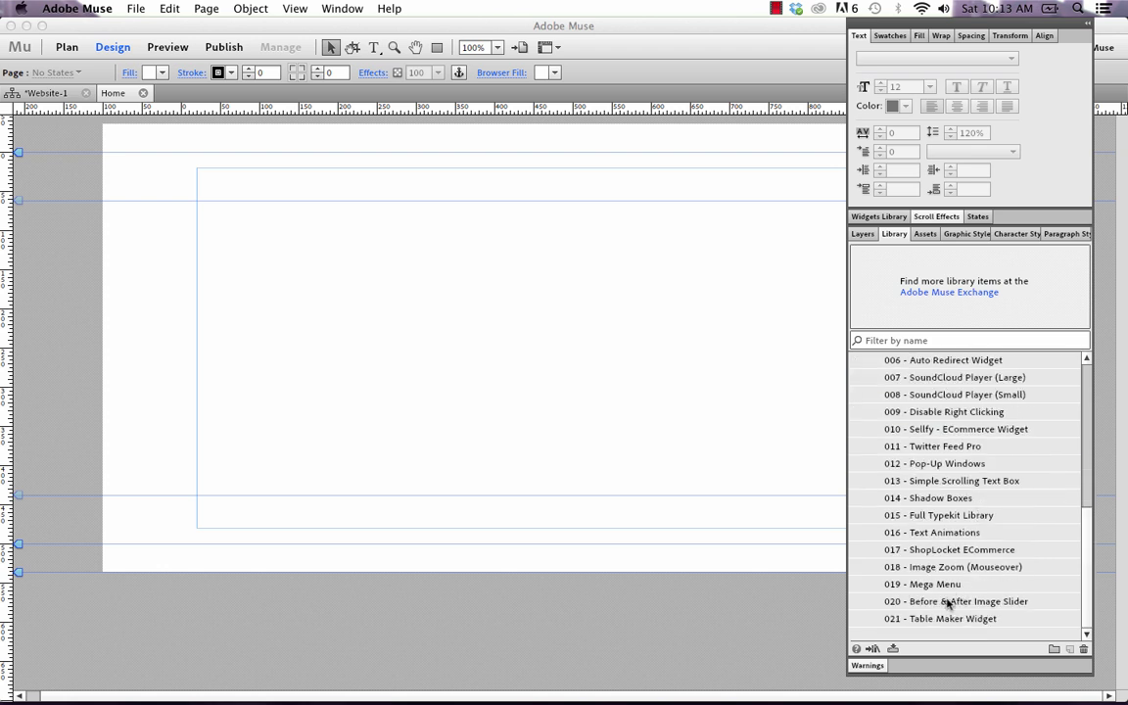
pyautogui.click(920, 619)
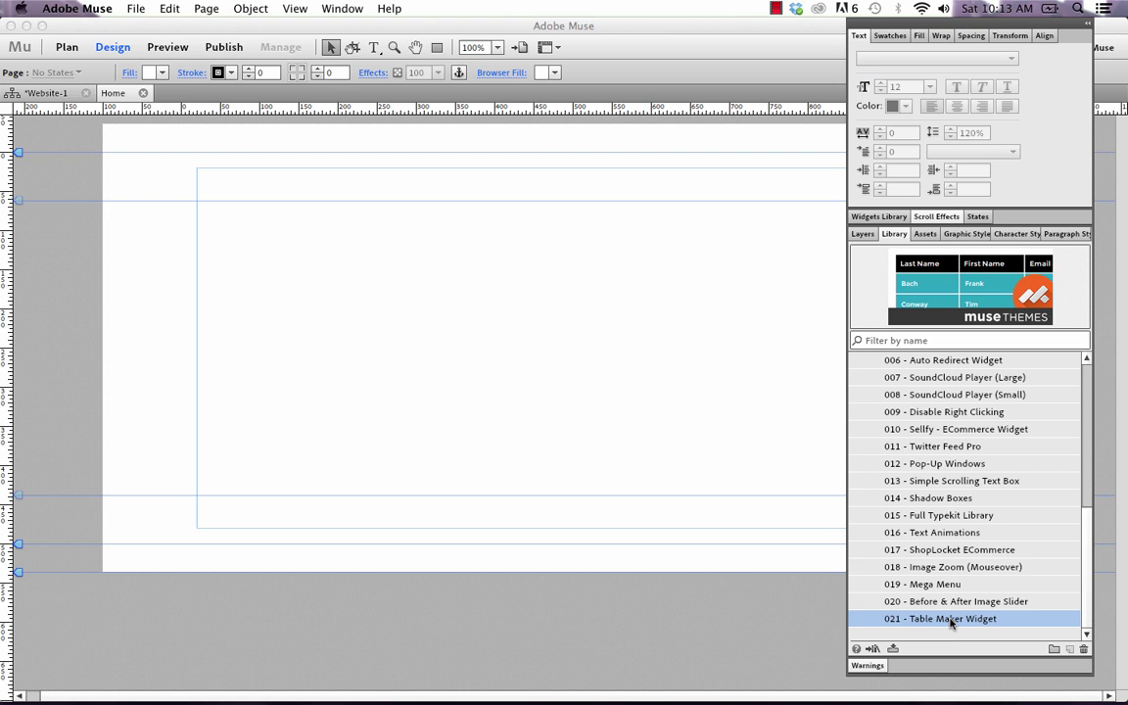
pyautogui.moveTo(939, 622); pyautogui.dragTo(199, 205)
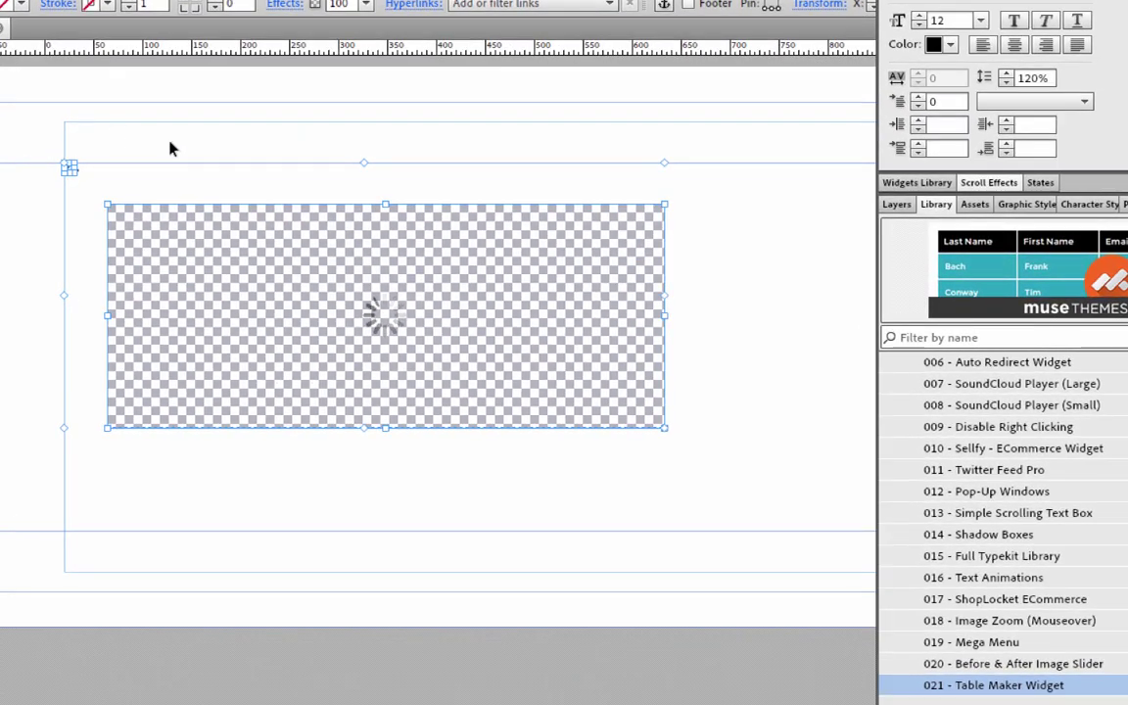
# Select the placed Table Maker widget and bring up its options, showing header color 000000.
pyautogui.click(174, 138)
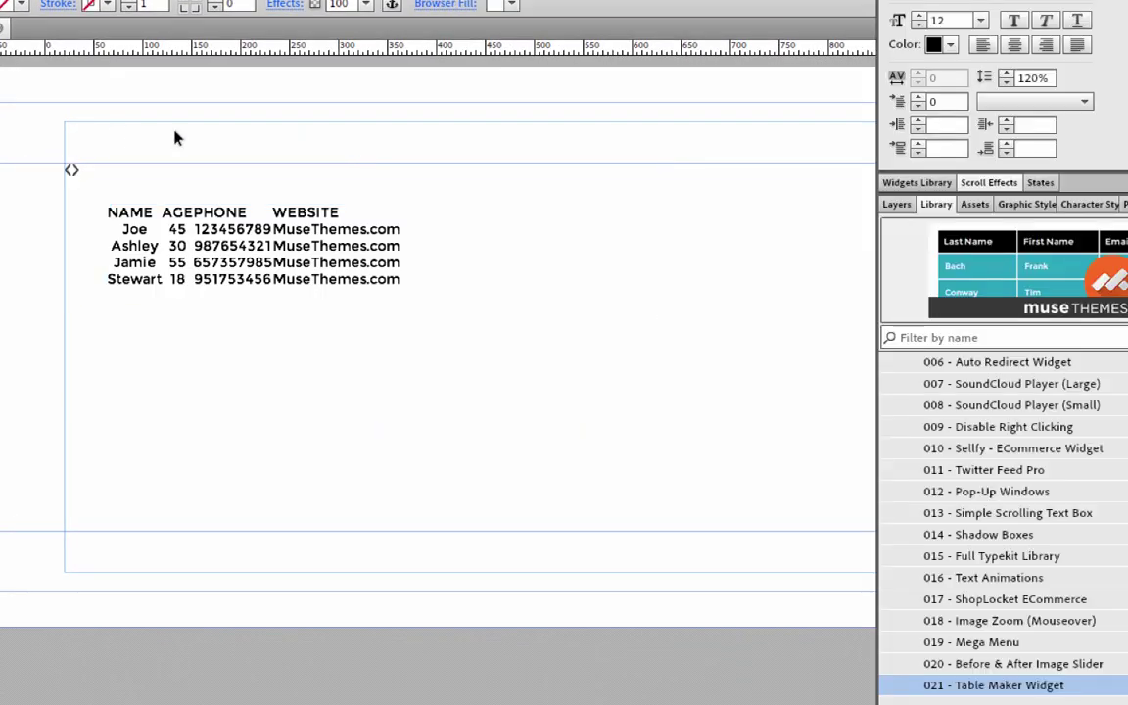
pyautogui.click(70, 170)
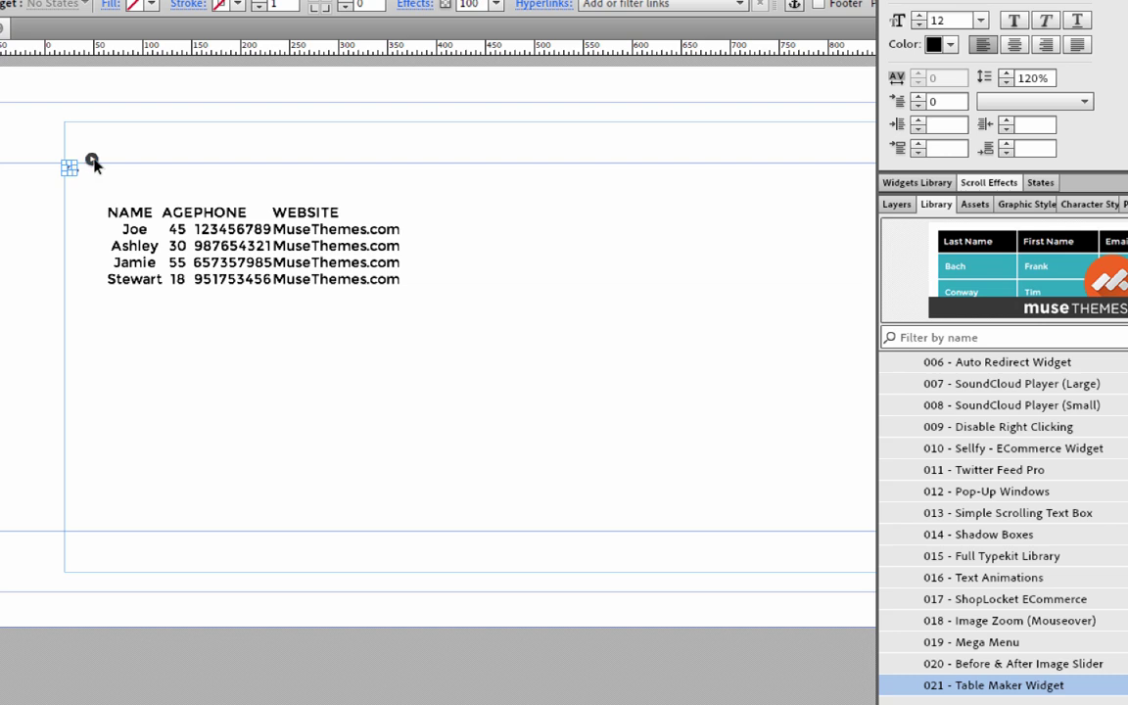
pyautogui.click(91, 159)
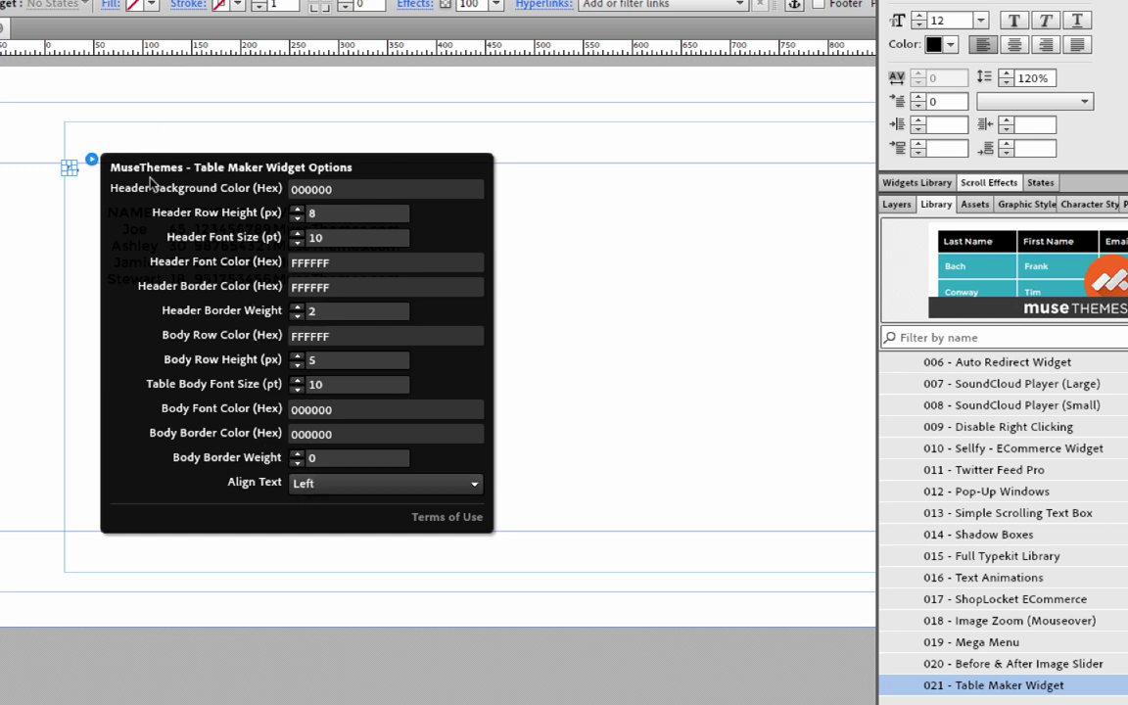
# Dismiss the widget options flyout and select the sample NAME/AGE/PHONE/WEBSITE table widget.
pyautogui.click(70, 174)
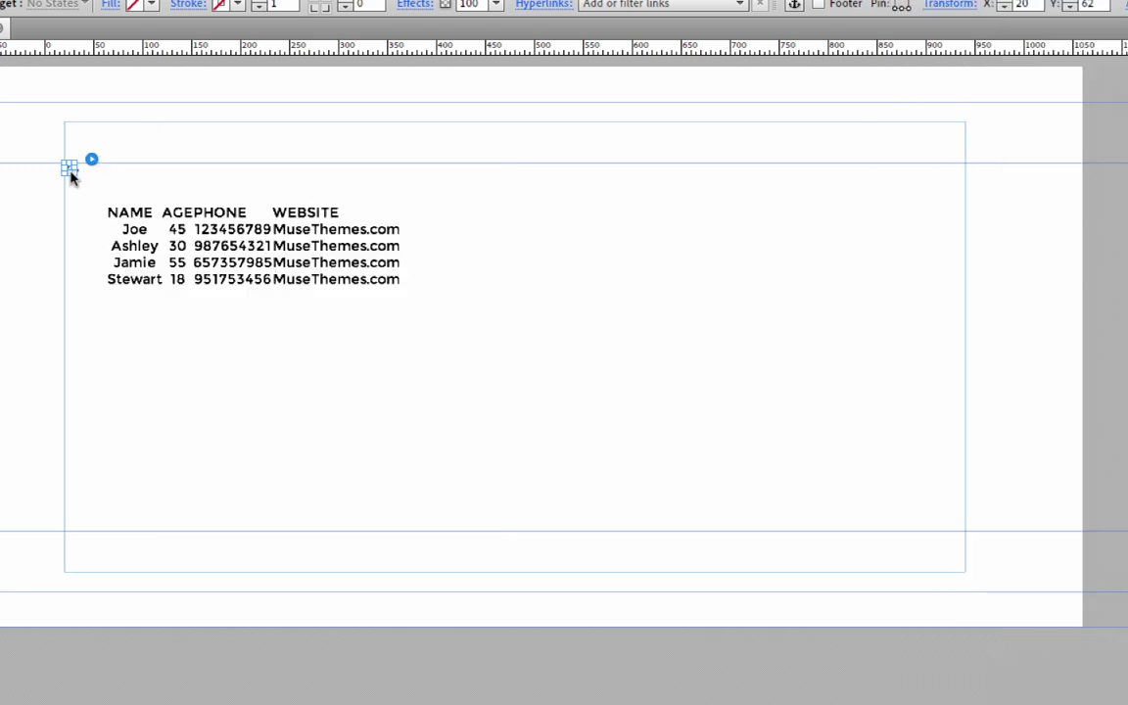
pyautogui.click(263, 245)
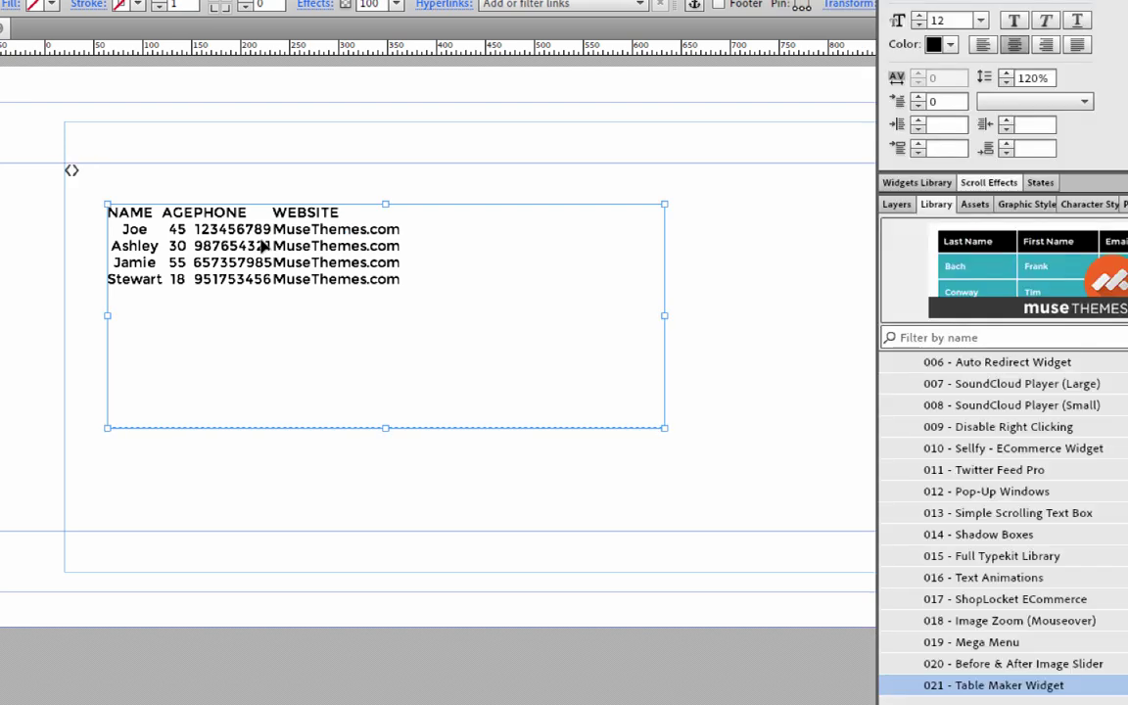
# Open the table widget's Edit HTML dialog and move it up and left.
pyautogui.rightClick(180, 230)
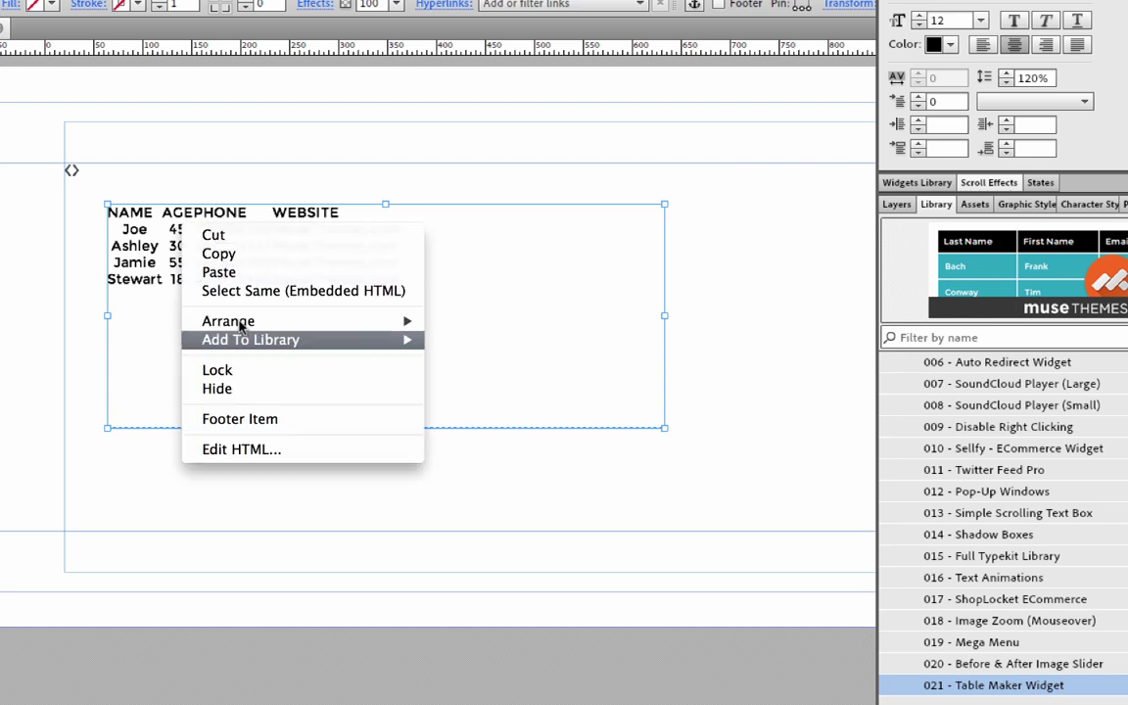
pyautogui.click(238, 452)
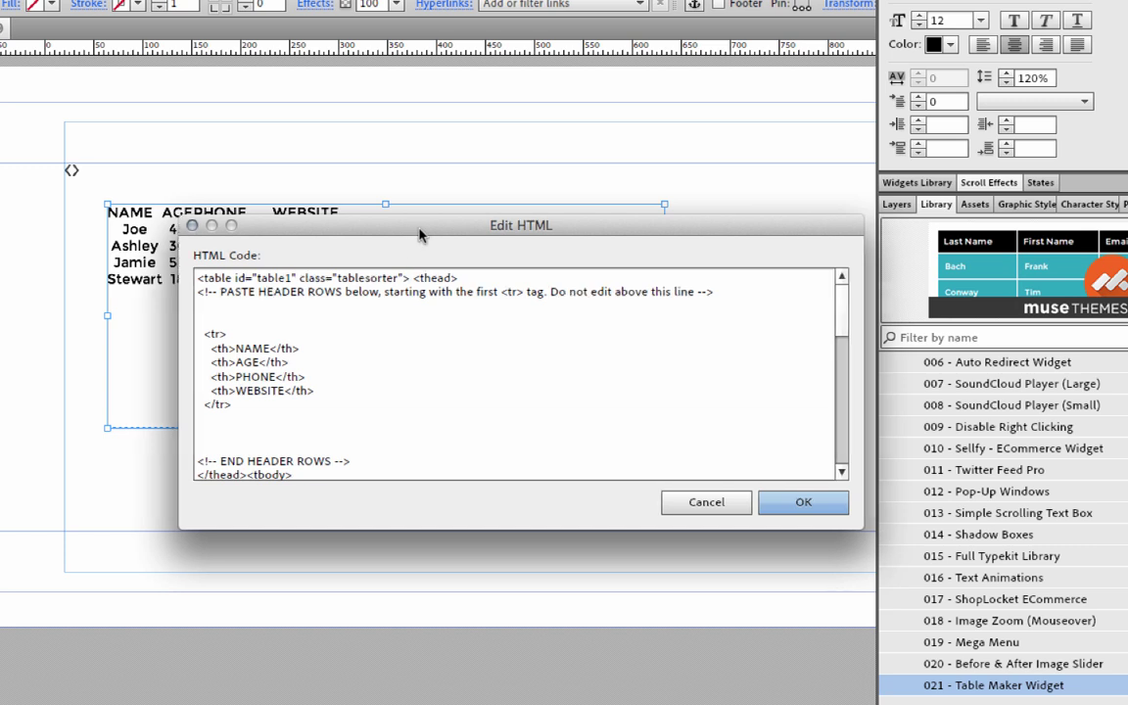
pyautogui.moveTo(419, 235); pyautogui.dragTo(317, 203)
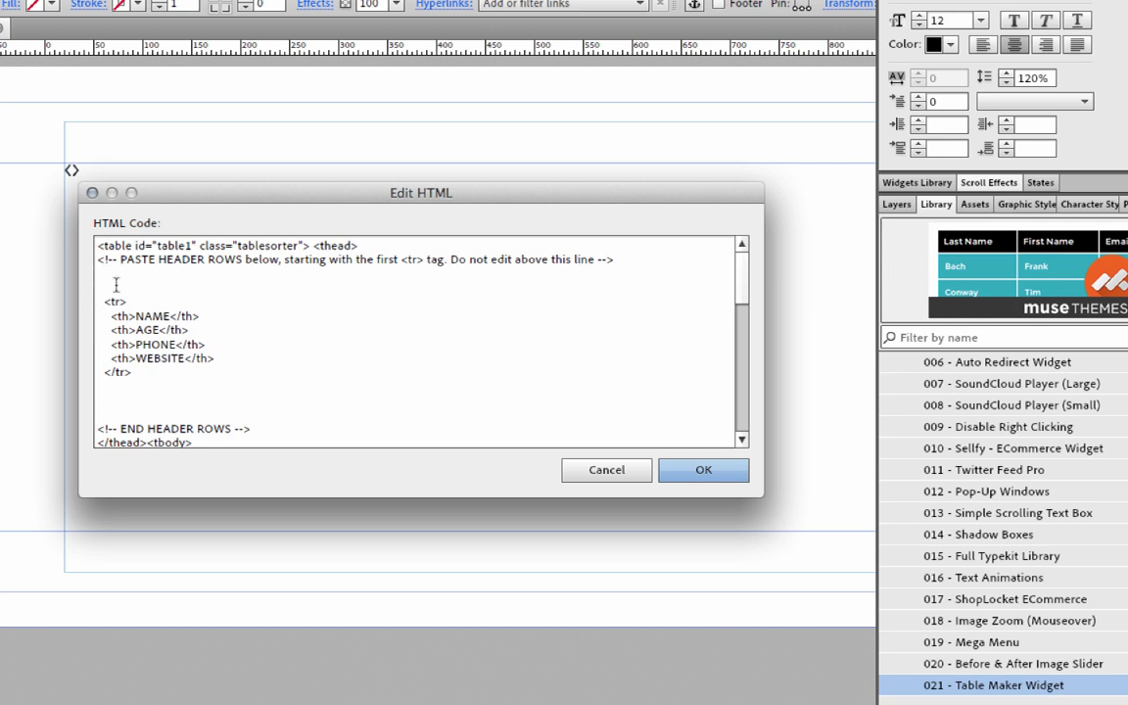
# Scroll through the table code to review its header and data row markup.
pyautogui.scroll(-1, 119, 372)
pyautogui.scroll(-4, 119, 371)
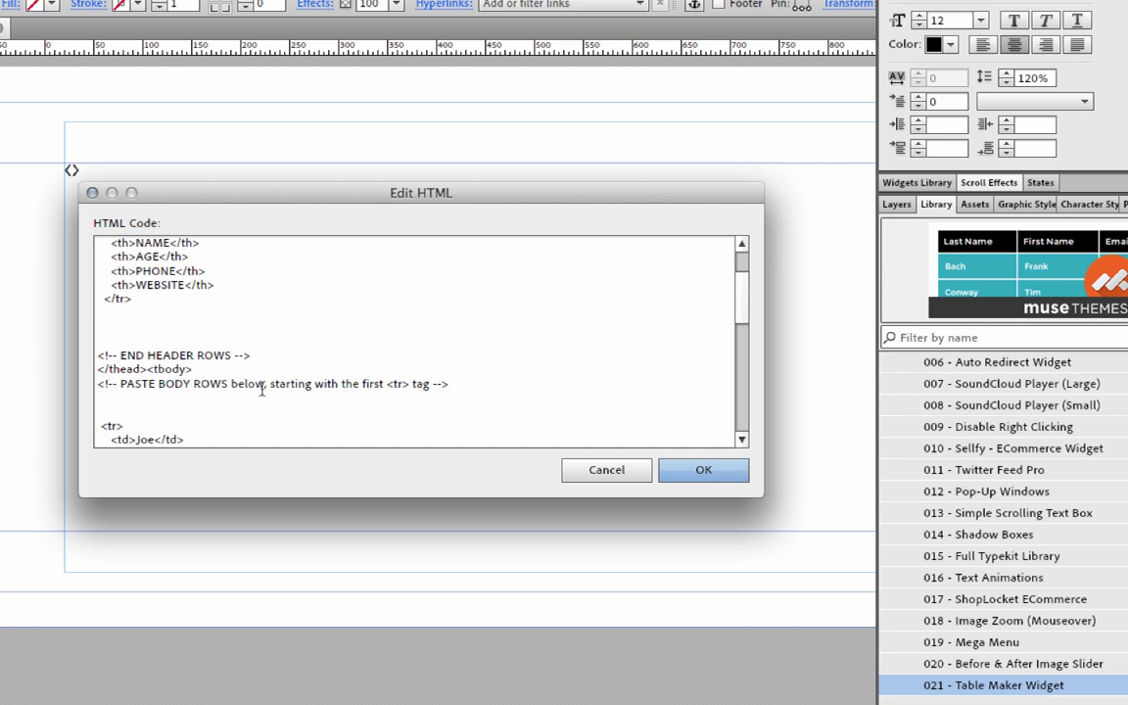
pyautogui.scroll(-14, 114, 363)
pyautogui.scroll(-12, 115, 363)
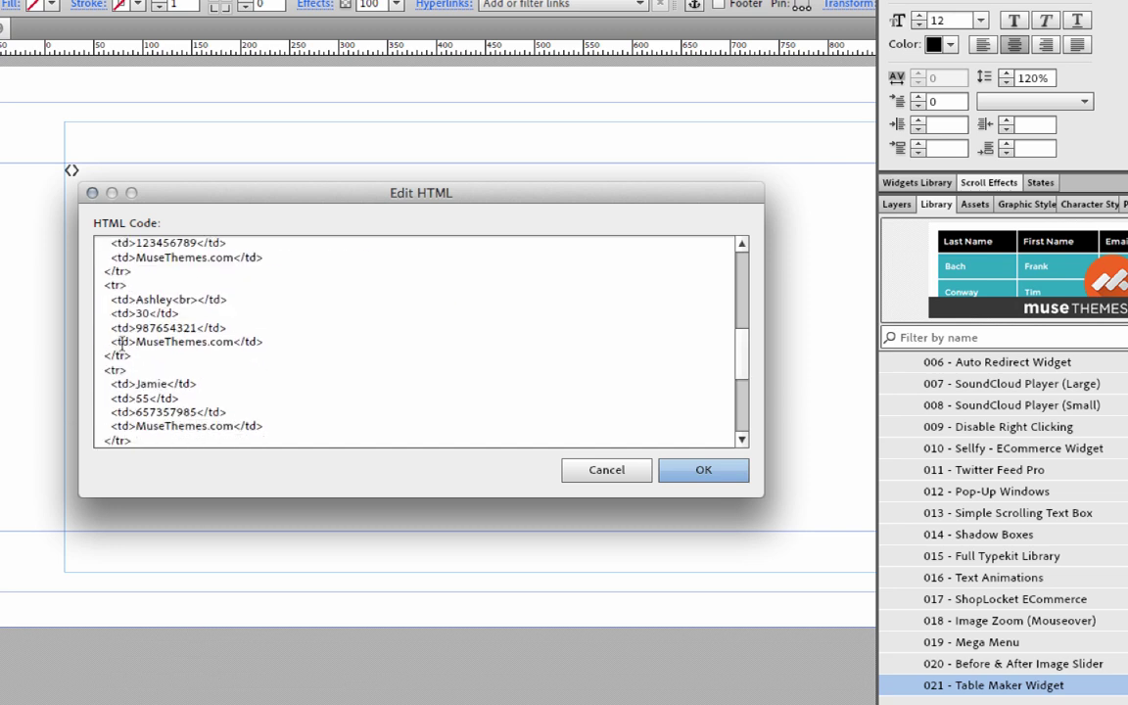
pyautogui.scroll(-4, 124, 348)
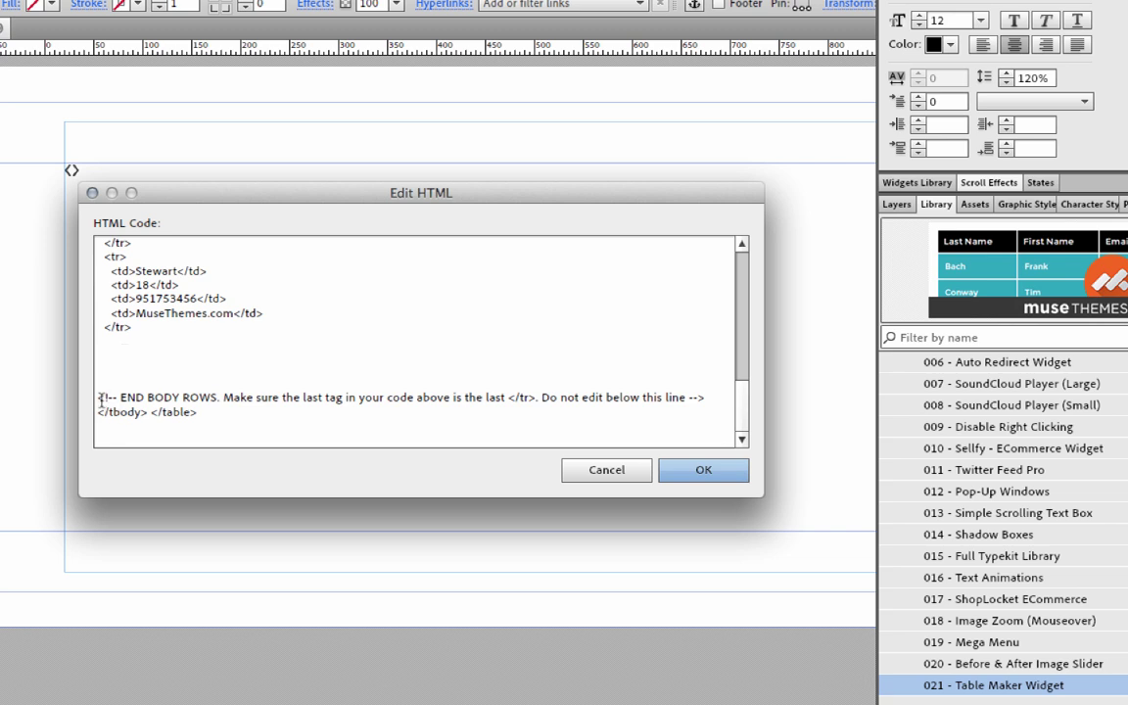
pyautogui.scroll(7, 217, 413)
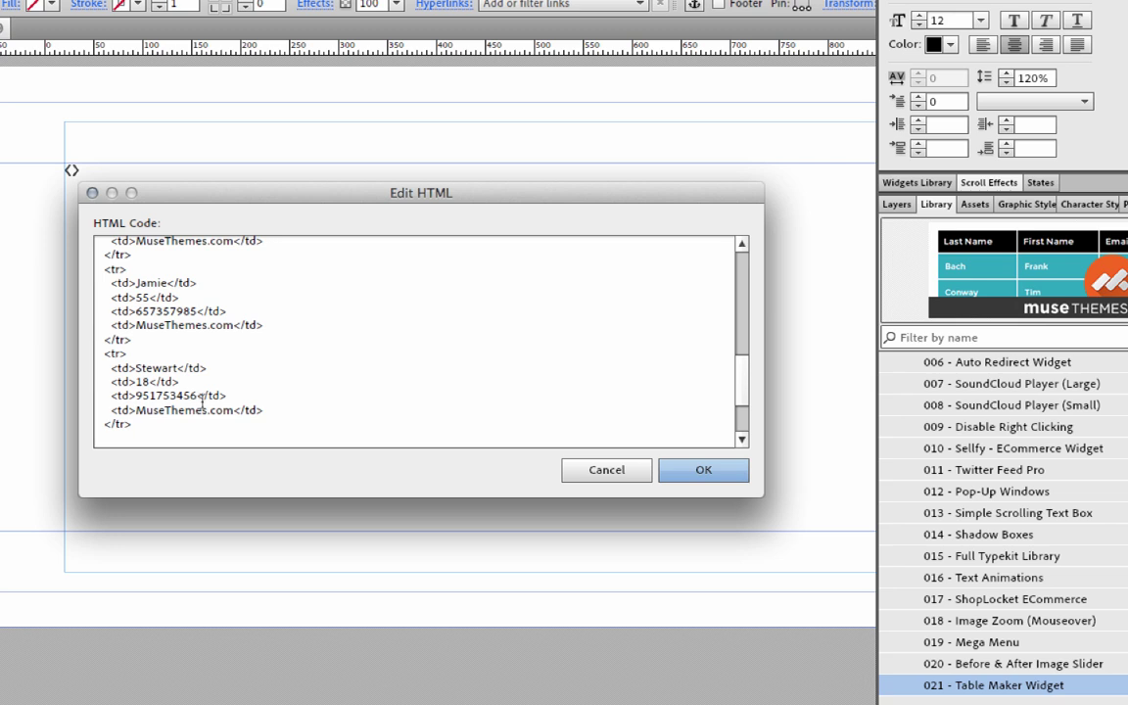
pyautogui.scroll(-1, 221, 397)
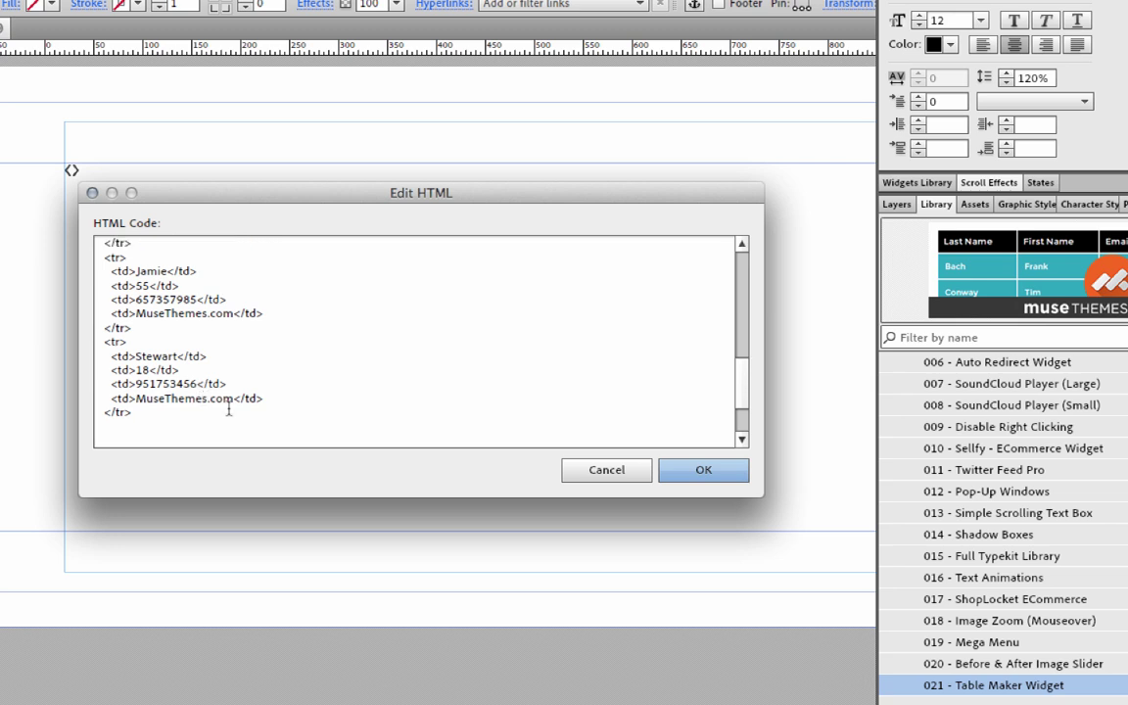
pyautogui.scroll(2, 229, 412)
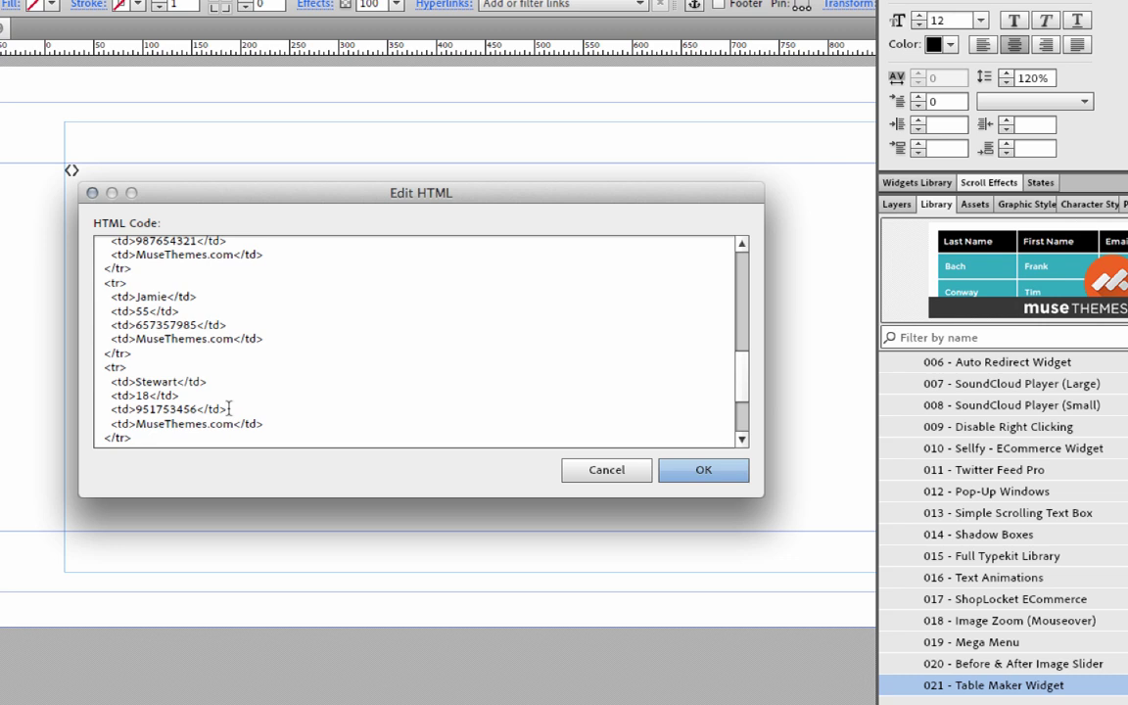
pyautogui.scroll(9, 235, 392)
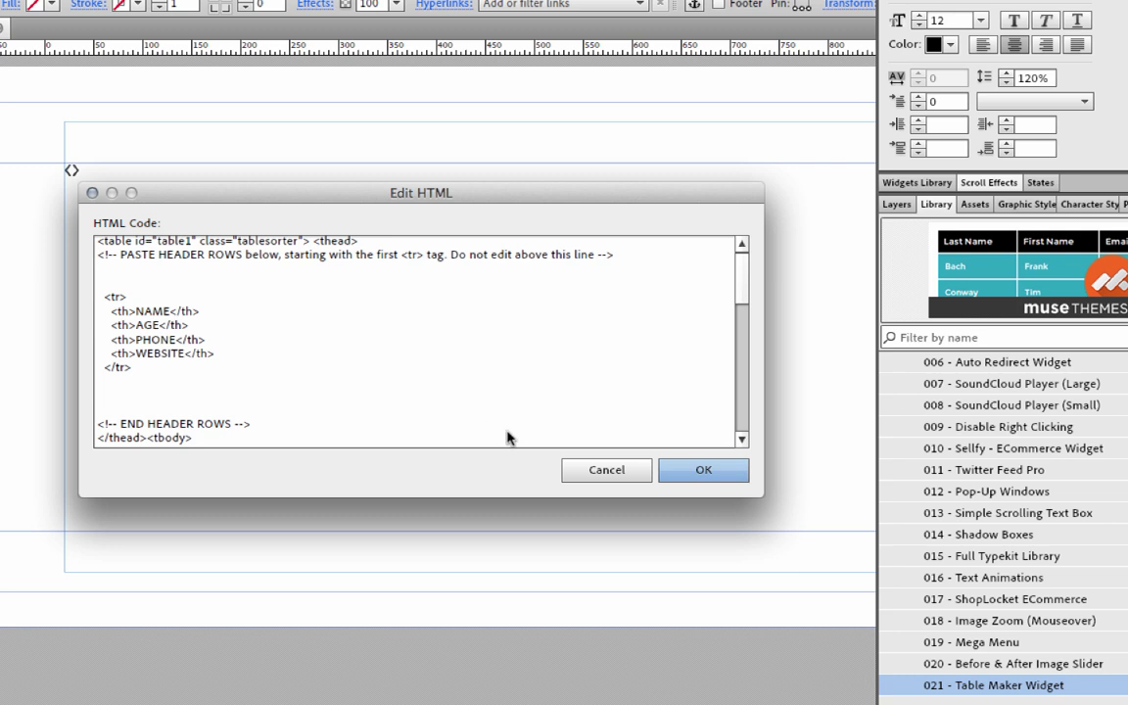
# Close the Edit HTML dialog, briefly hiding and restoring the side panels.
pyautogui.click(606, 470)
pyautogui.press('Tab')
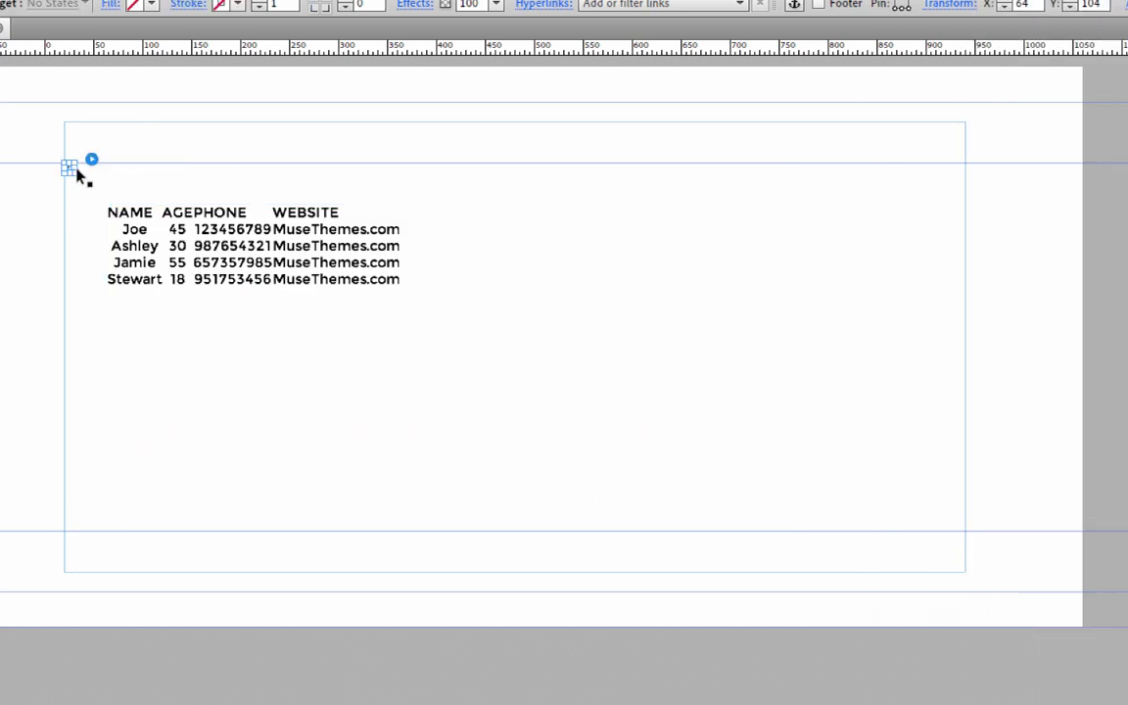
pyautogui.press('Tab')
# Follow the widget's Terms of Use note to the Tables Generator website.
pyautogui.click(91, 159)
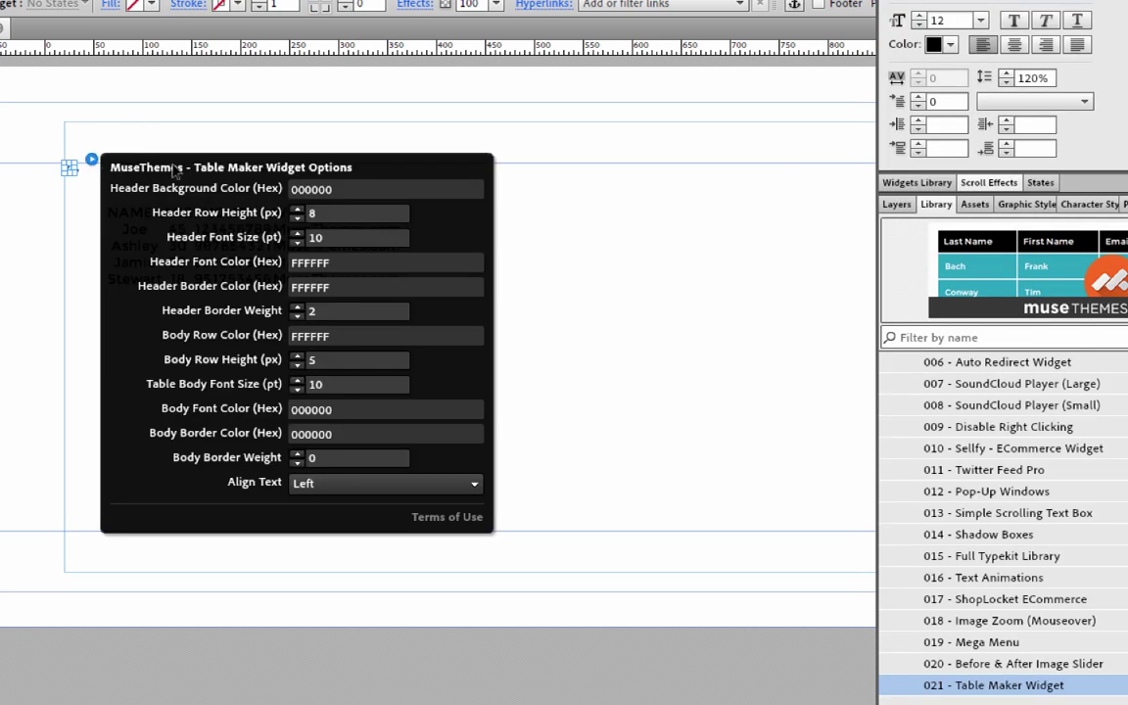
pyautogui.click(454, 517)
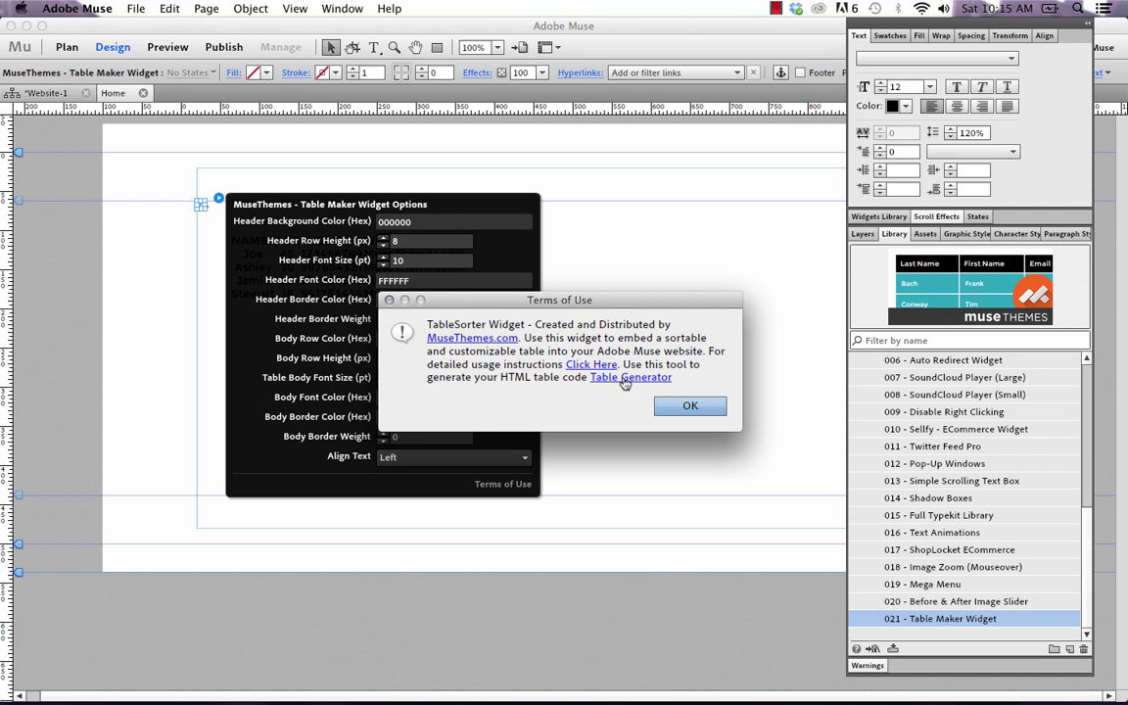
pyautogui.click(624, 378)
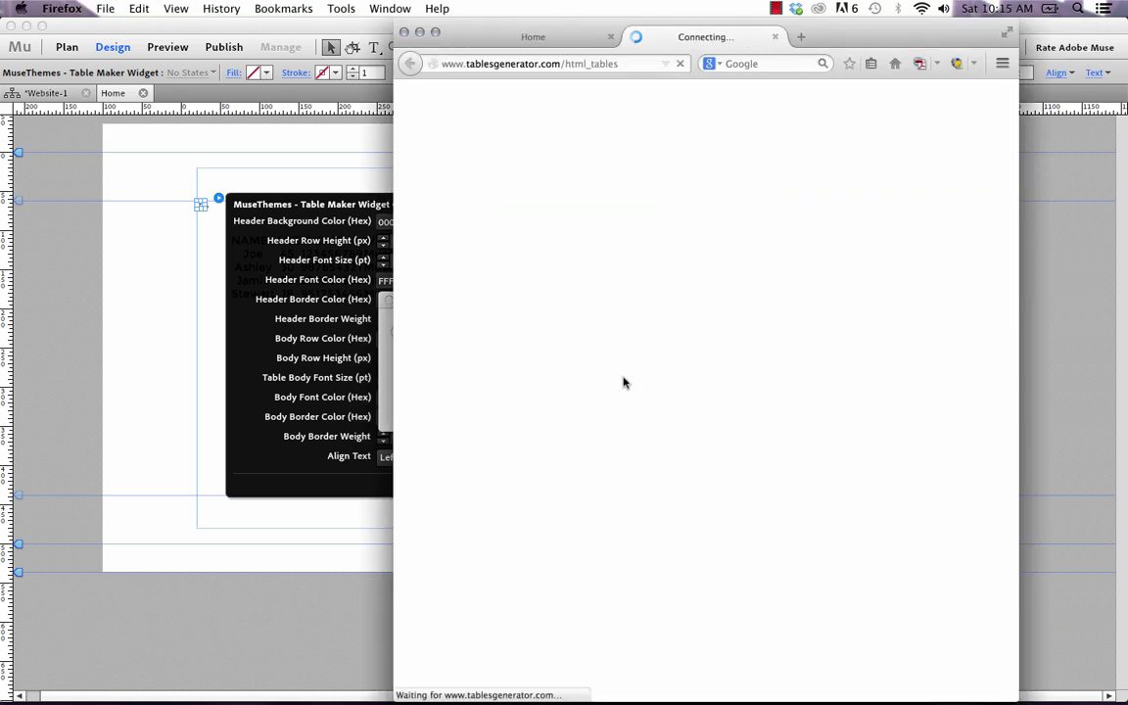
# Maximize Firefox on Tables Generator and enable the 'Do not generate CSS' option.
pyautogui.click(436, 32)
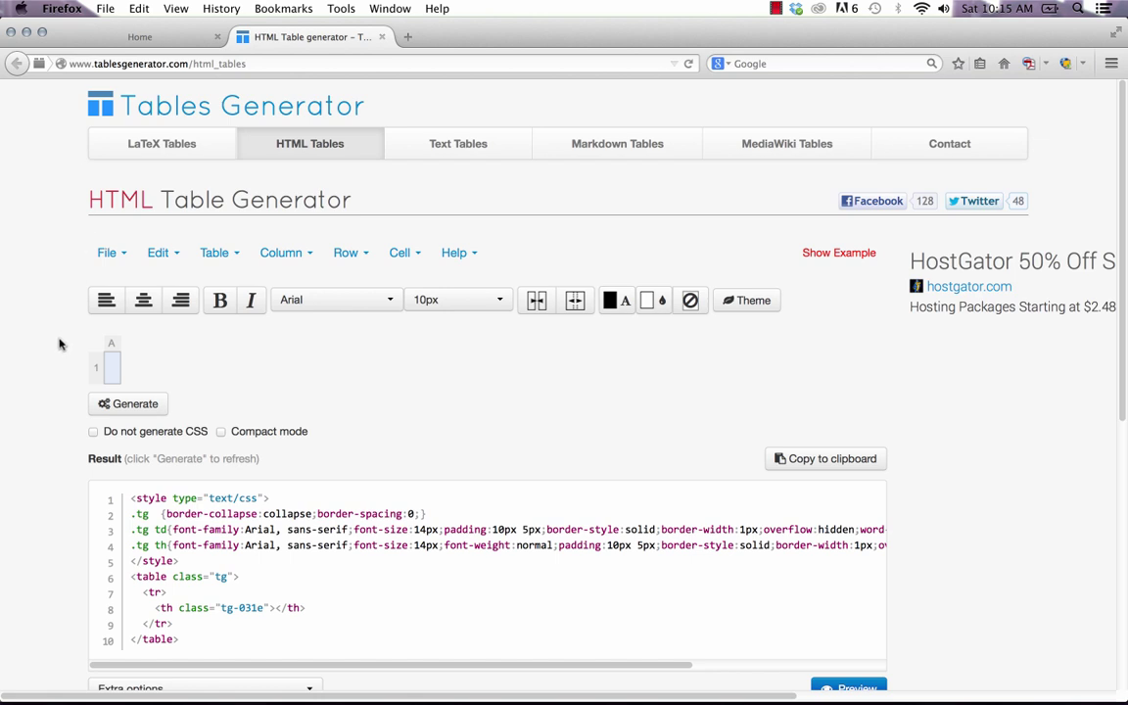
pyautogui.scroll(-1, 64, 333)
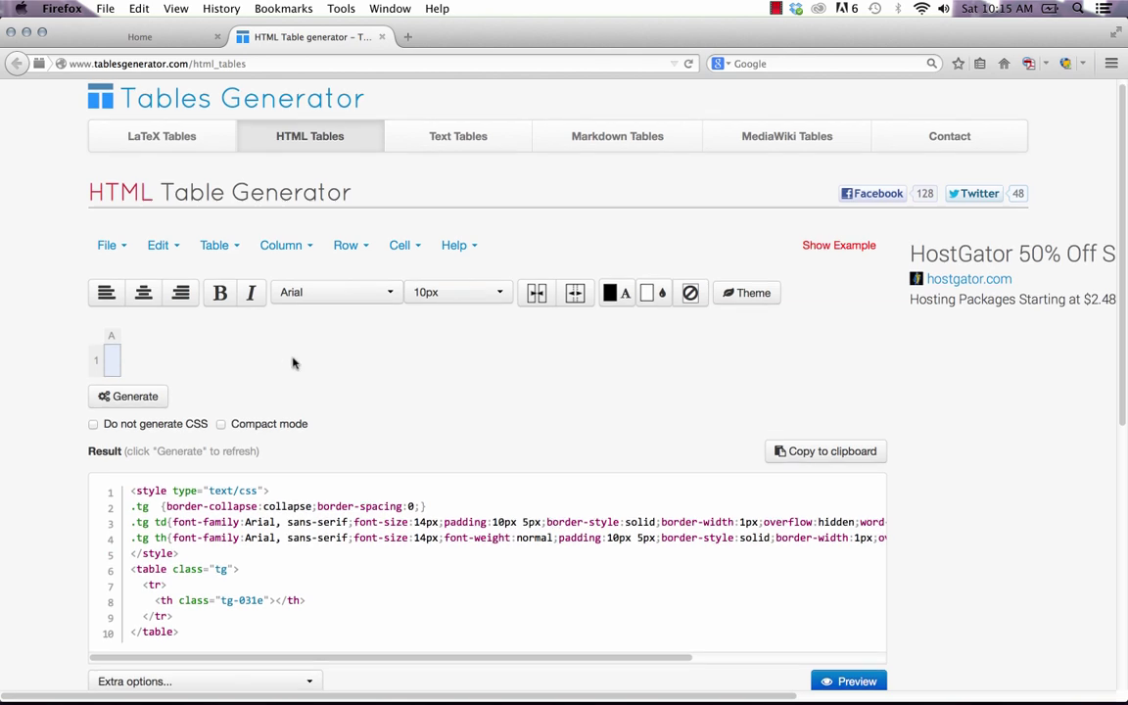
pyautogui.scroll(-1, 291, 364)
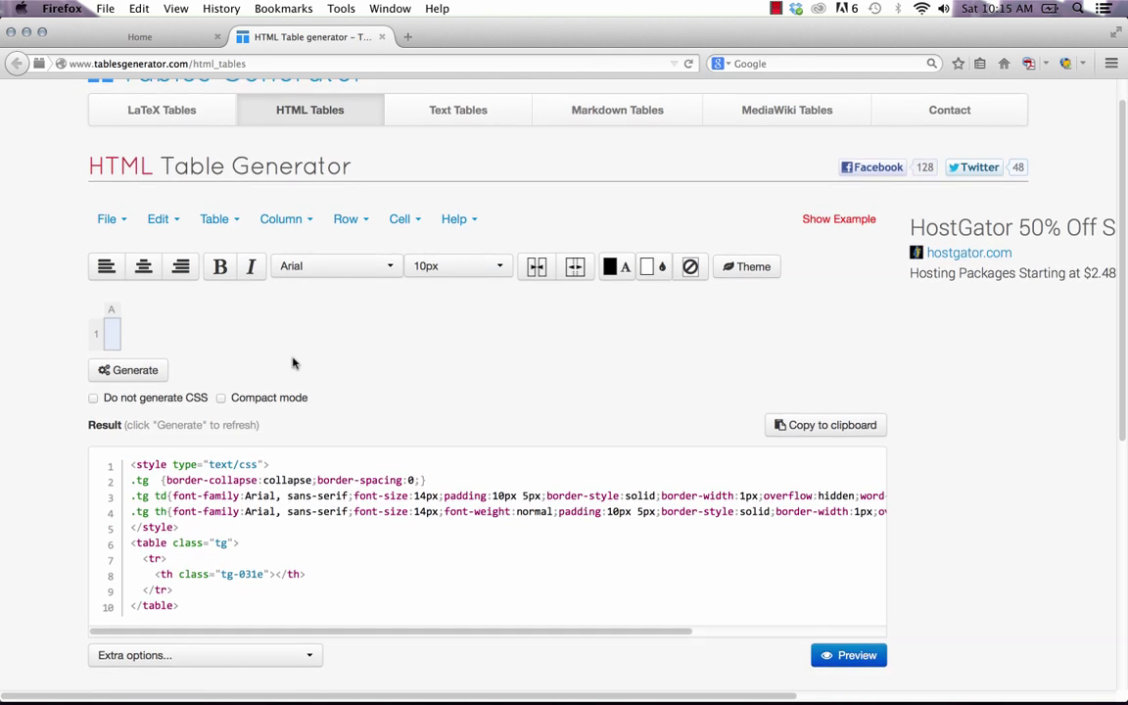
pyautogui.click(95, 399)
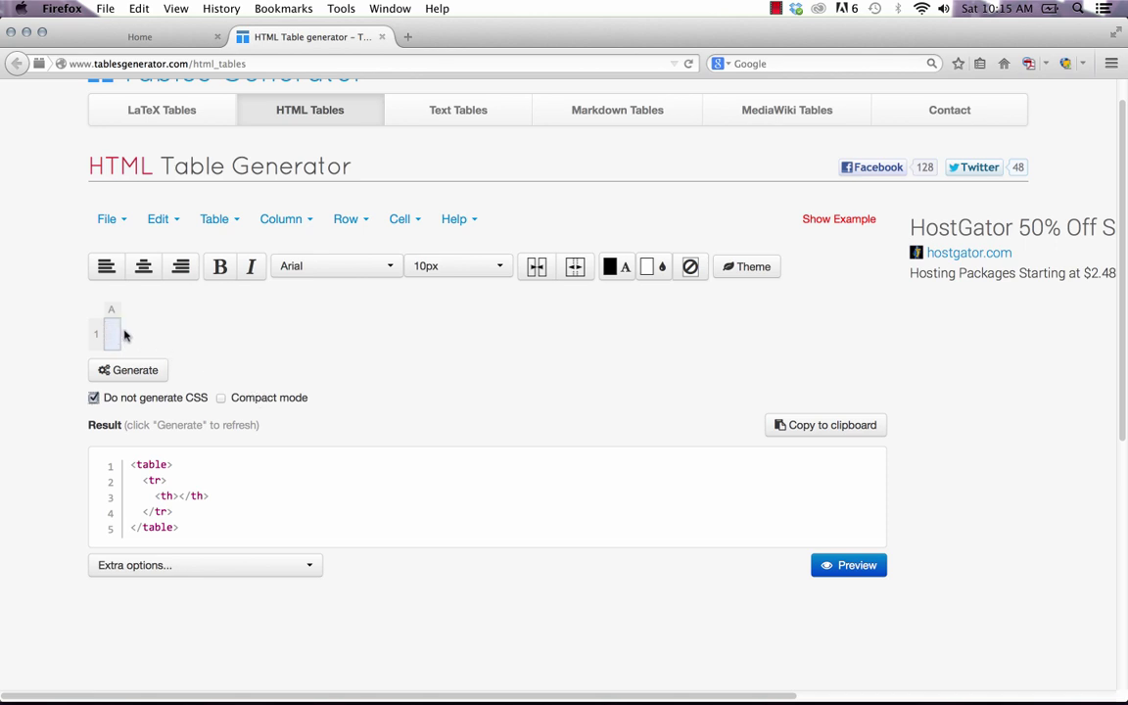
pyautogui.click(105, 220)
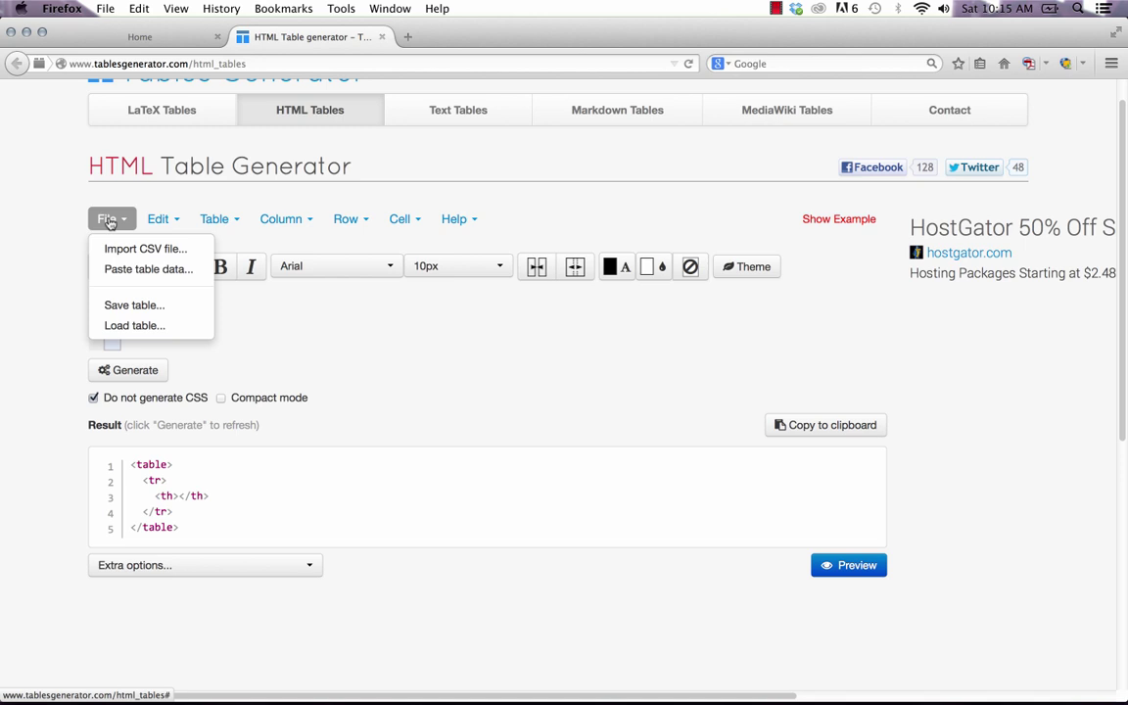
pyautogui.click(157, 220)
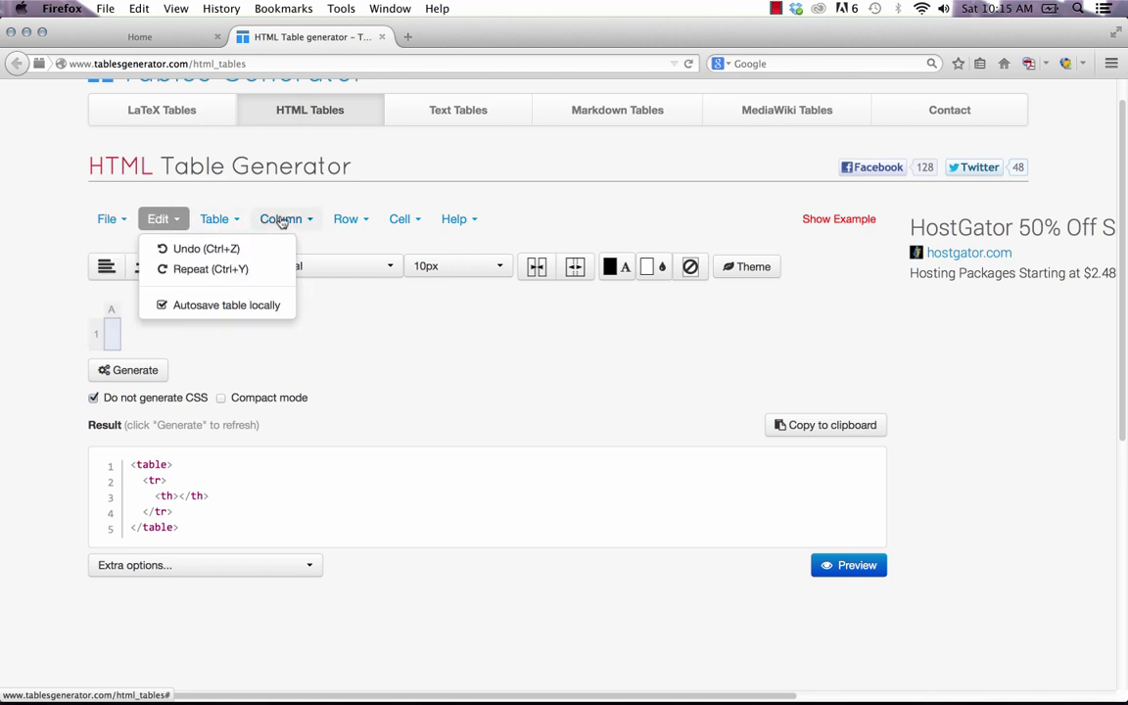
pyautogui.click(395, 220)
pyautogui.click(214, 220)
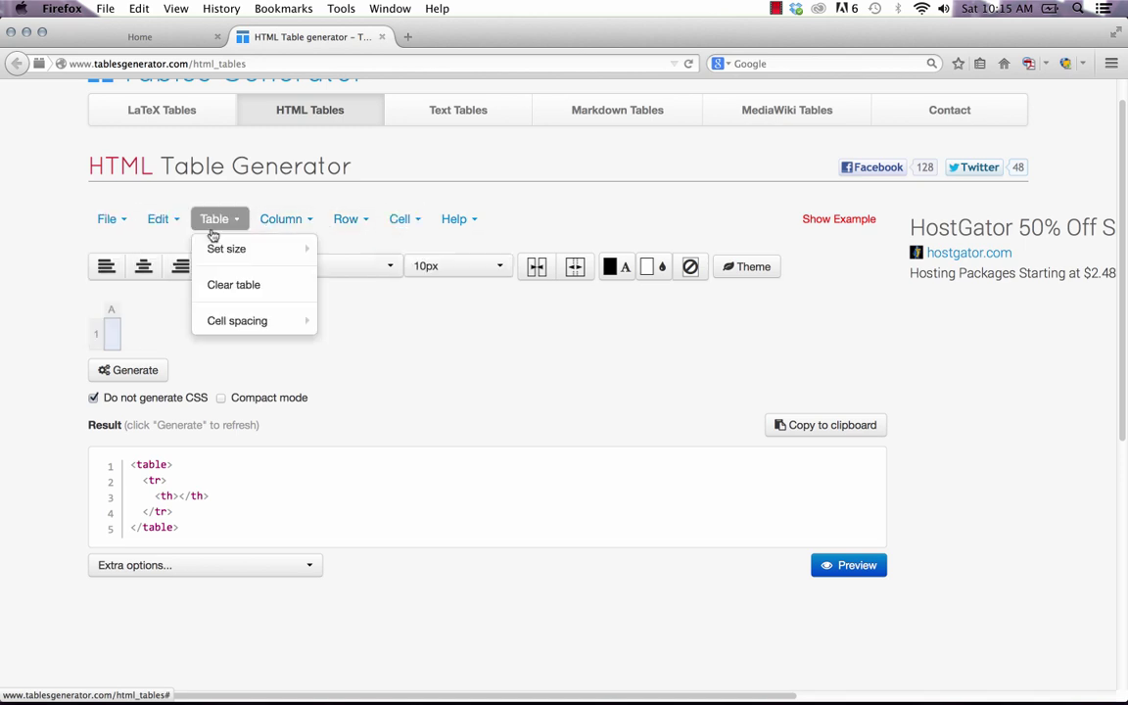
pyautogui.click(232, 285)
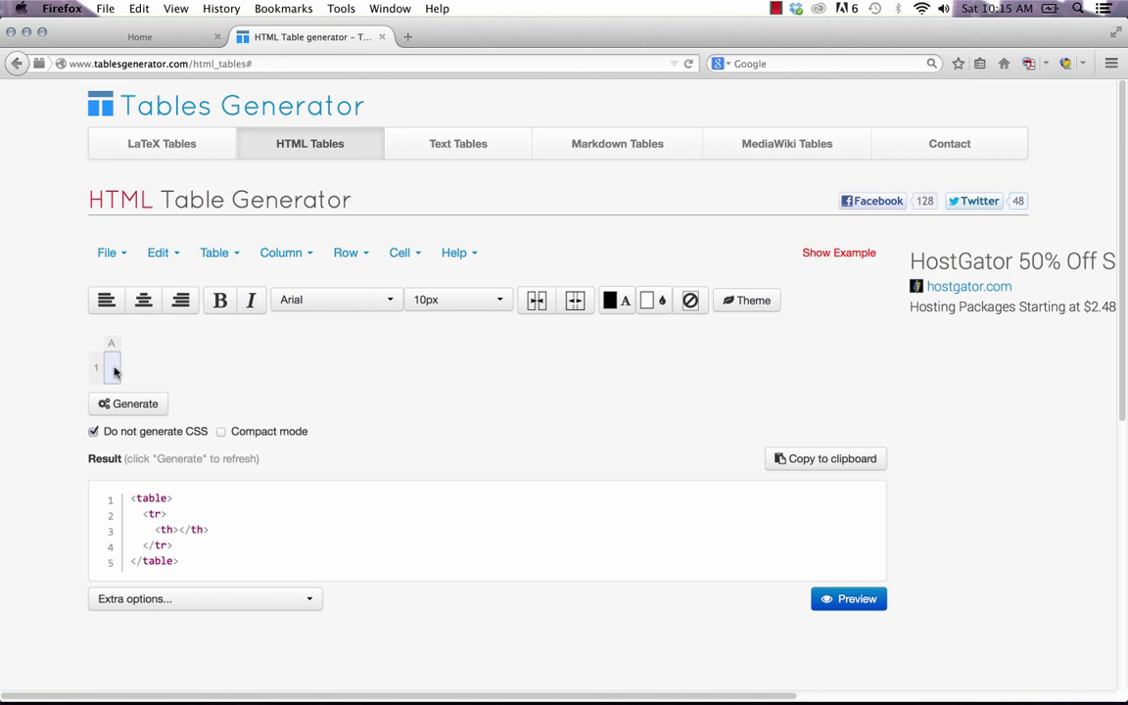
# Expand the generator grid to four columns (A–D) and three rows.
pyautogui.rightClick(113, 371)
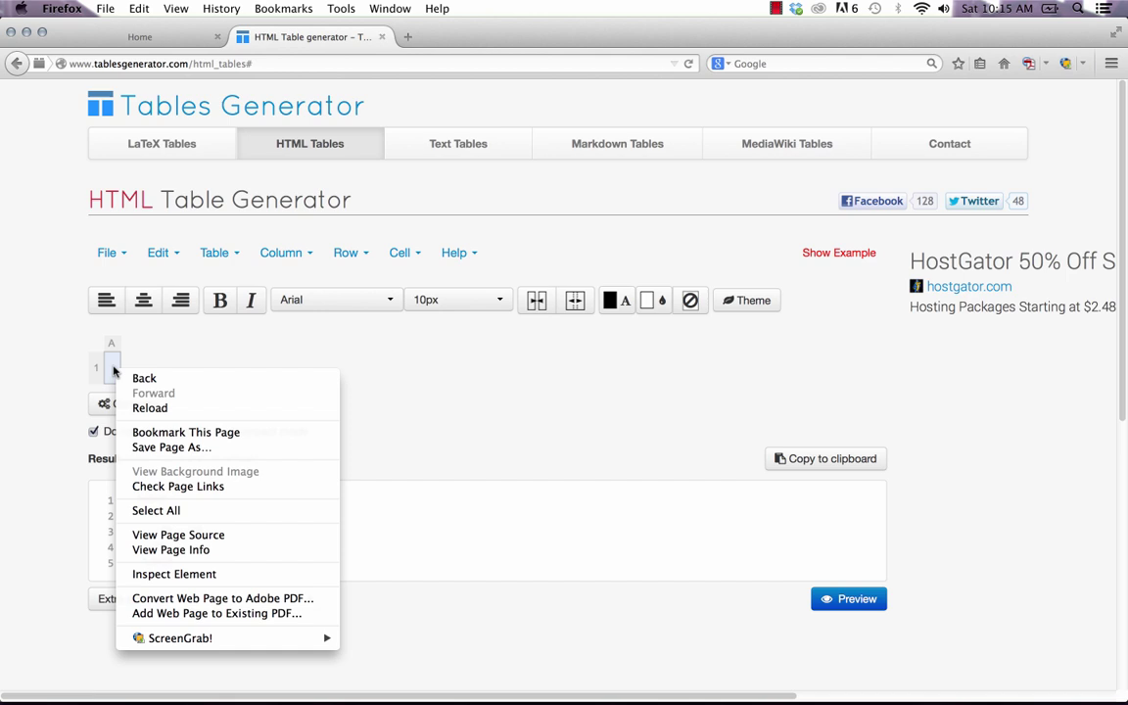
pyautogui.click(108, 366)
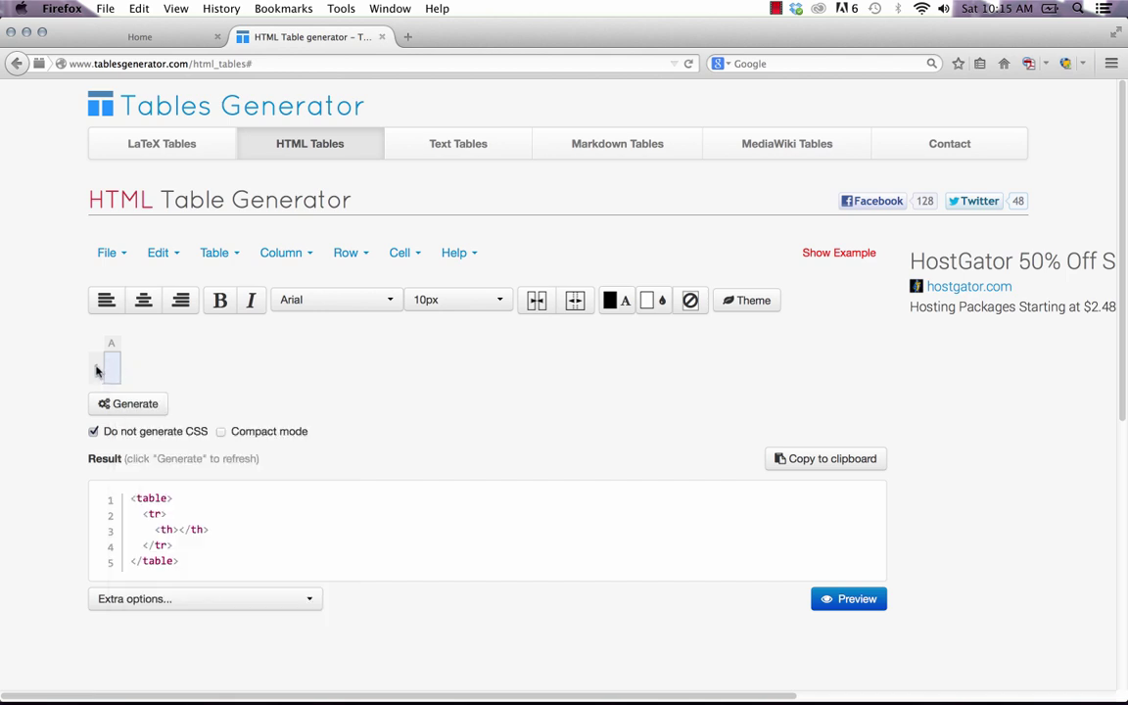
pyautogui.rightClick(97, 370)
pyautogui.click(143, 385)
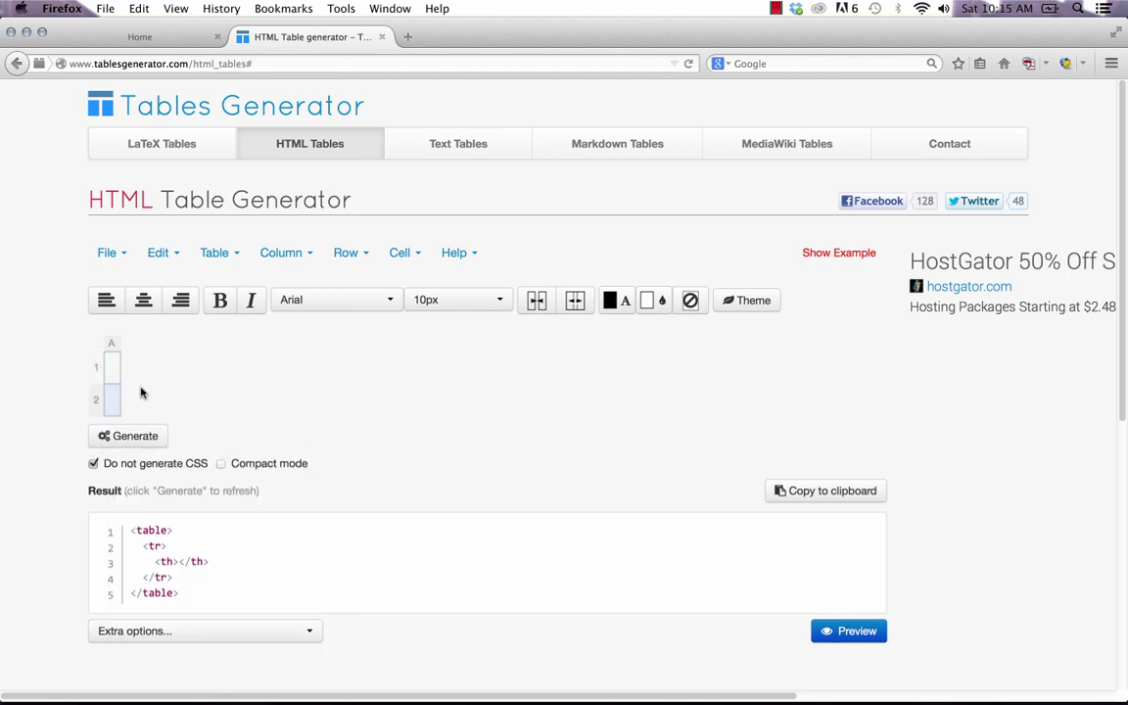
pyautogui.rightClick(110, 344)
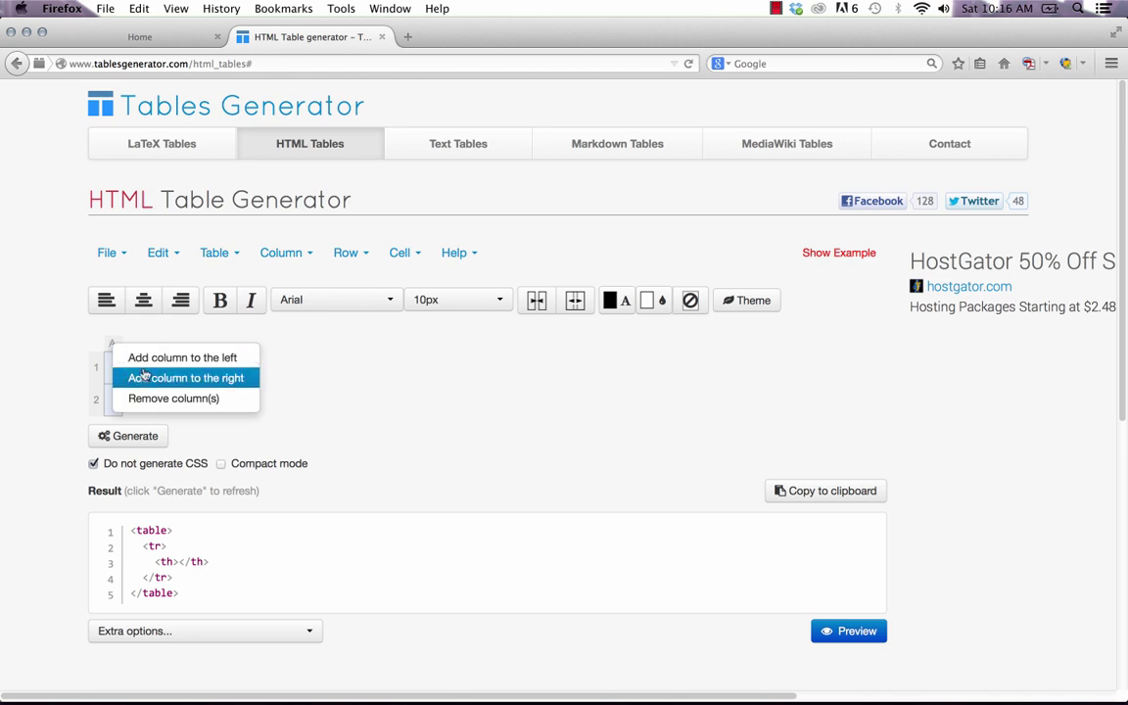
pyautogui.click(143, 377)
pyautogui.rightClick(132, 345)
pyautogui.click(155, 381)
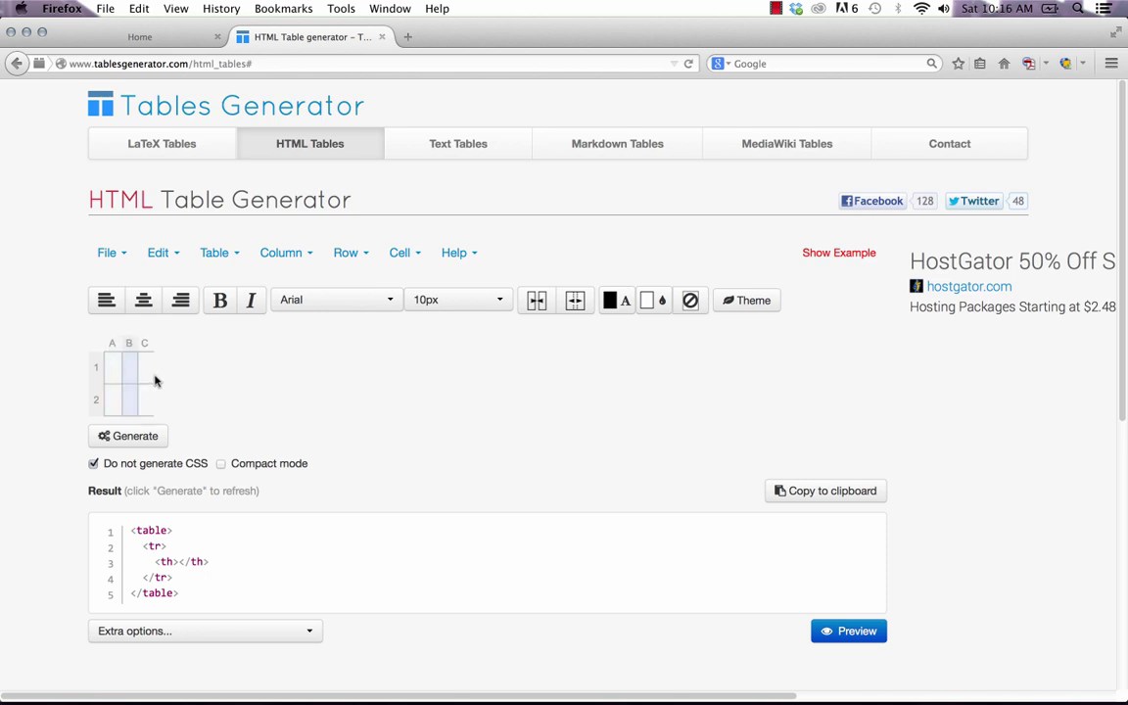
pyautogui.rightClick(145, 345)
pyautogui.click(175, 380)
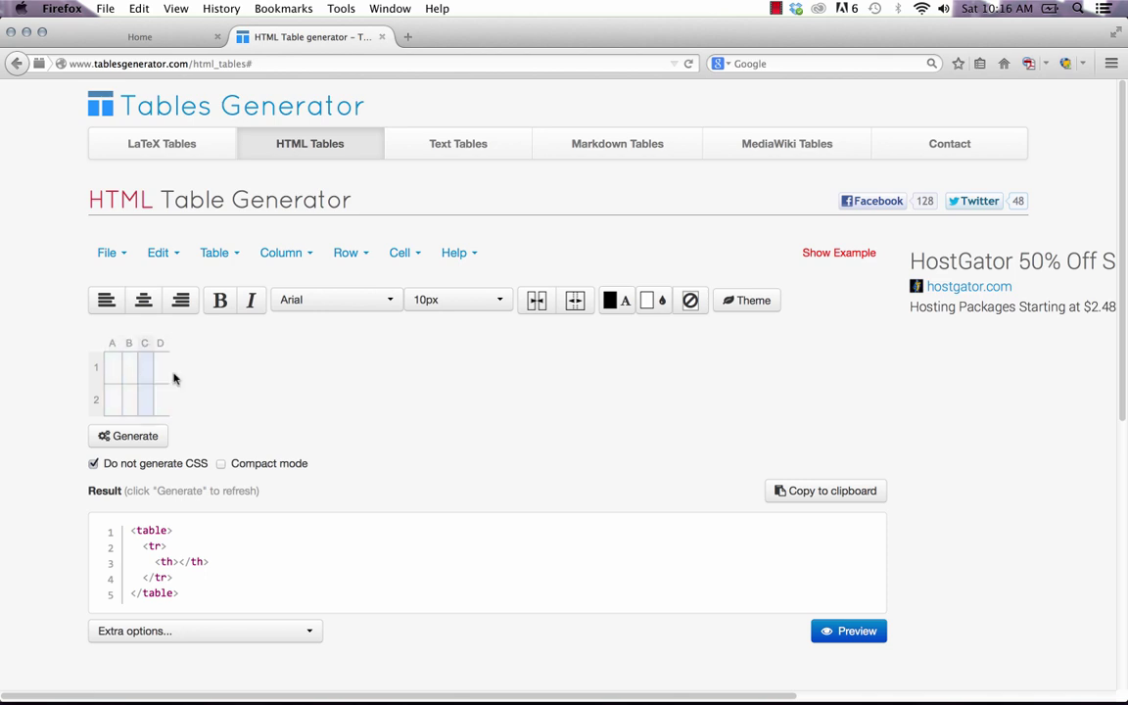
pyautogui.rightClick(96, 401)
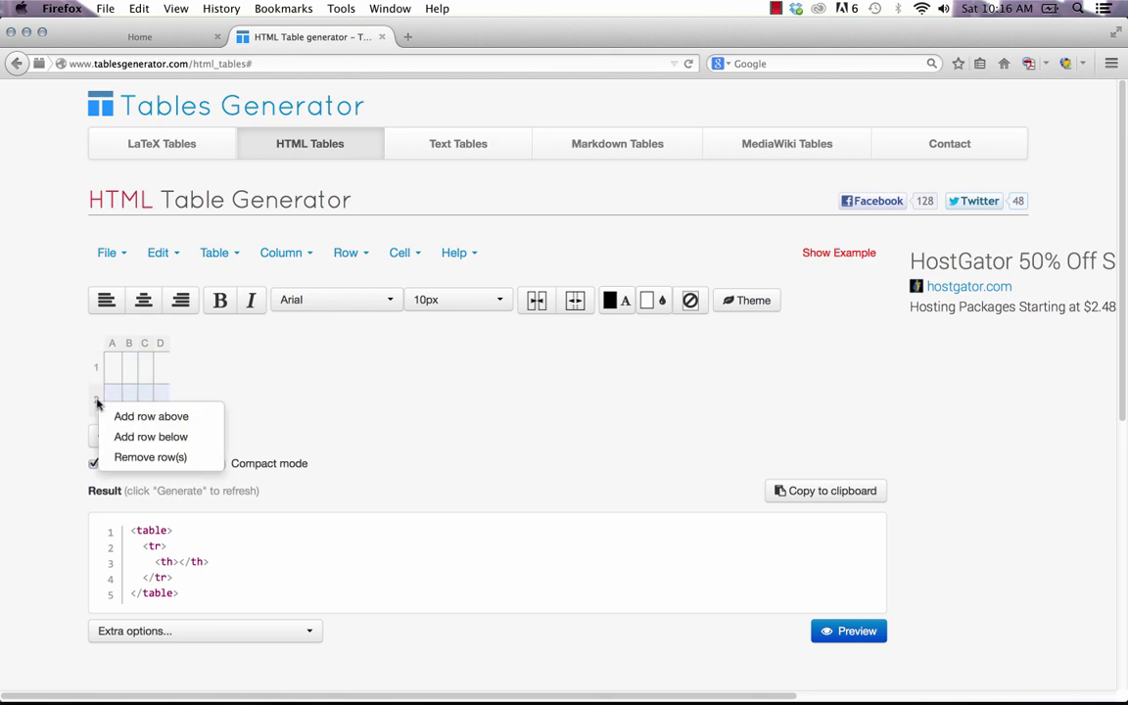
pyautogui.click(114, 437)
# Enter NAME in cell A1 and widen columns A through D.
pyautogui.click(120, 375)
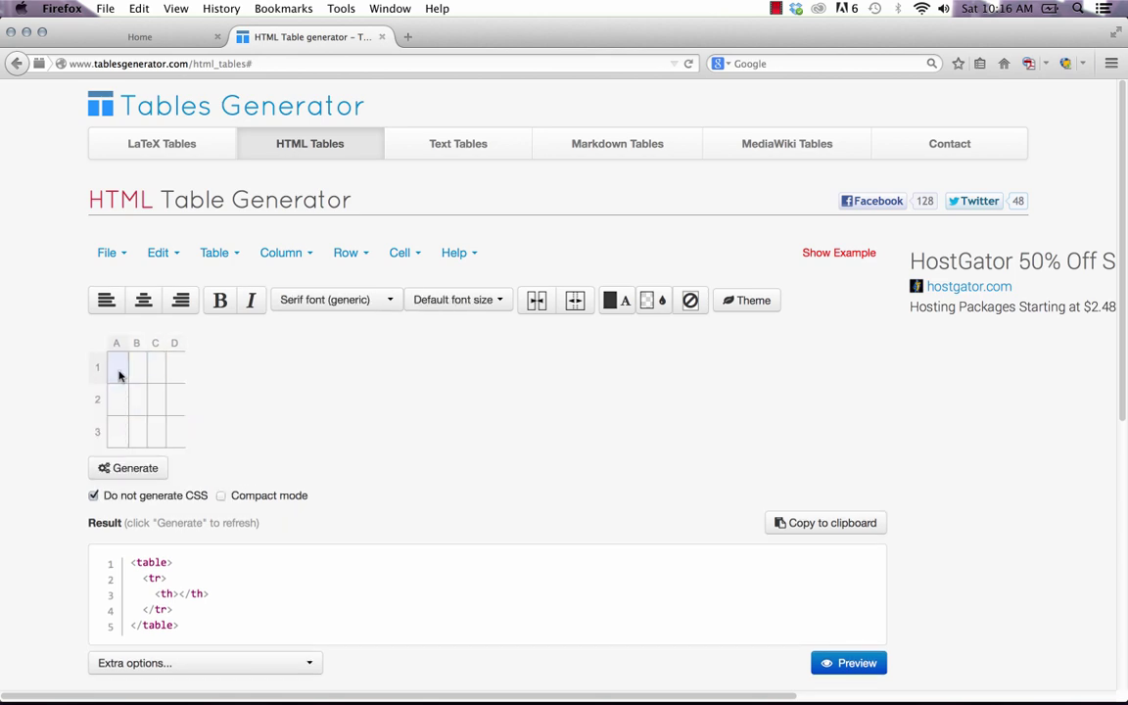
pyautogui.doubleClick(118, 371)
pyautogui.write('NAME')
pyautogui.press('Tab')
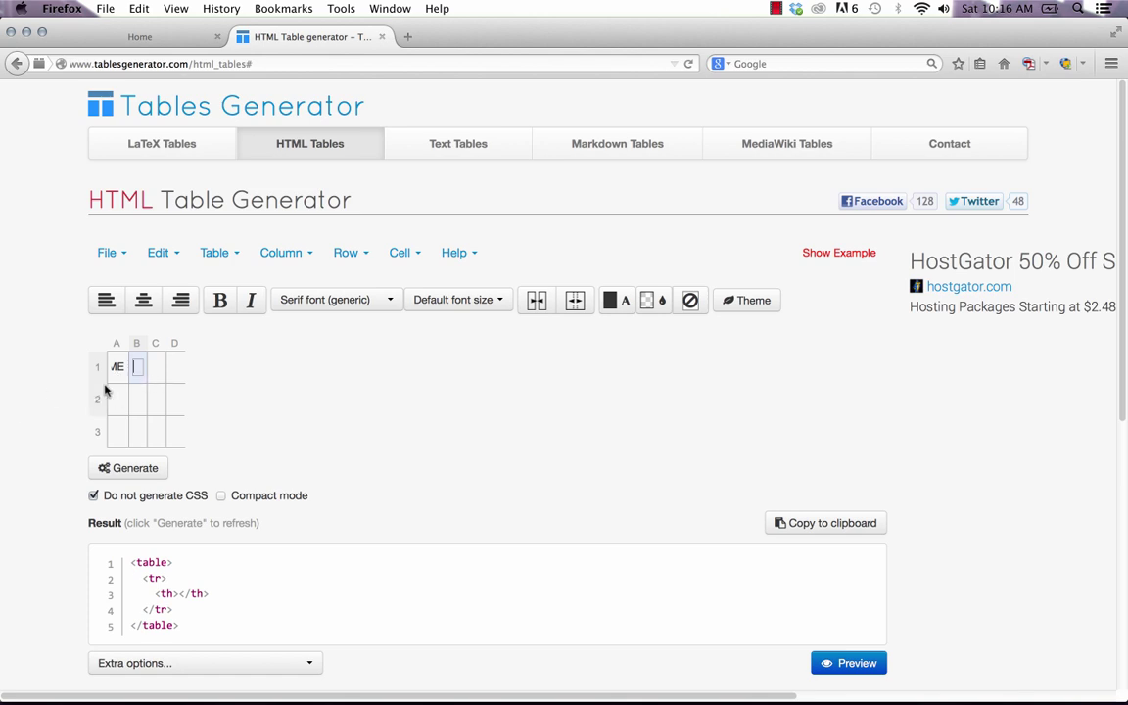
pyautogui.click(119, 360)
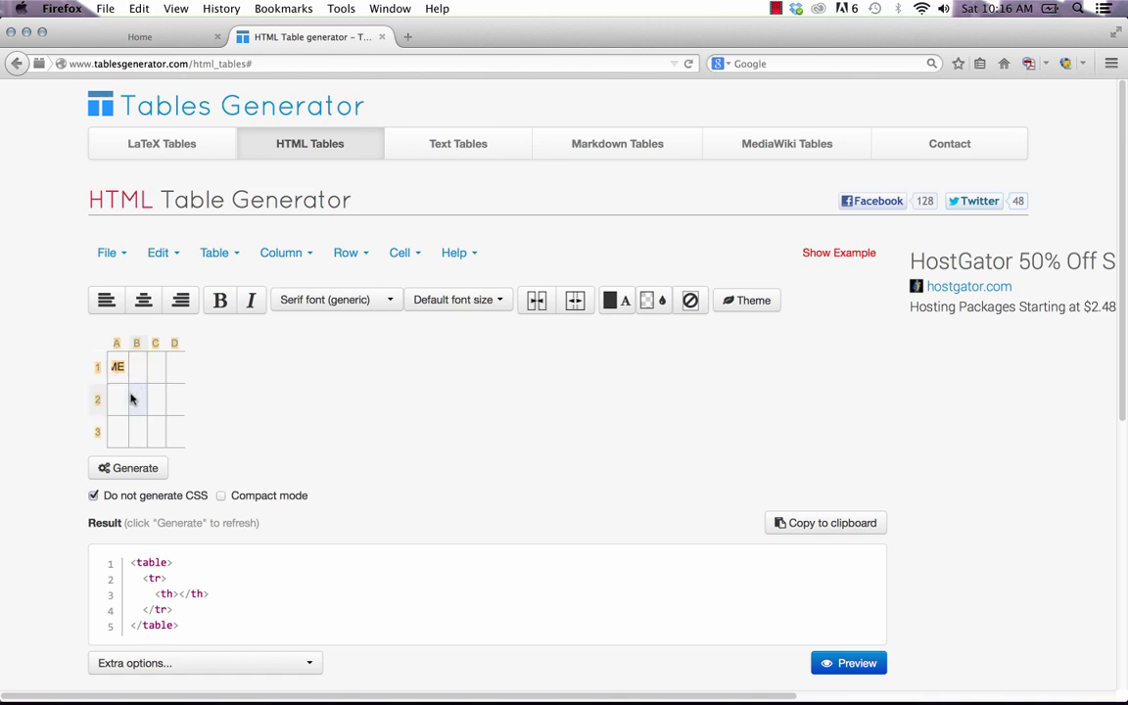
pyautogui.click(116, 342)
pyautogui.moveTo(128, 343); pyautogui.dragTo(368, 339)
pyautogui.click(182, 343)
pyautogui.click(250, 342)
pyautogui.click(313, 342)
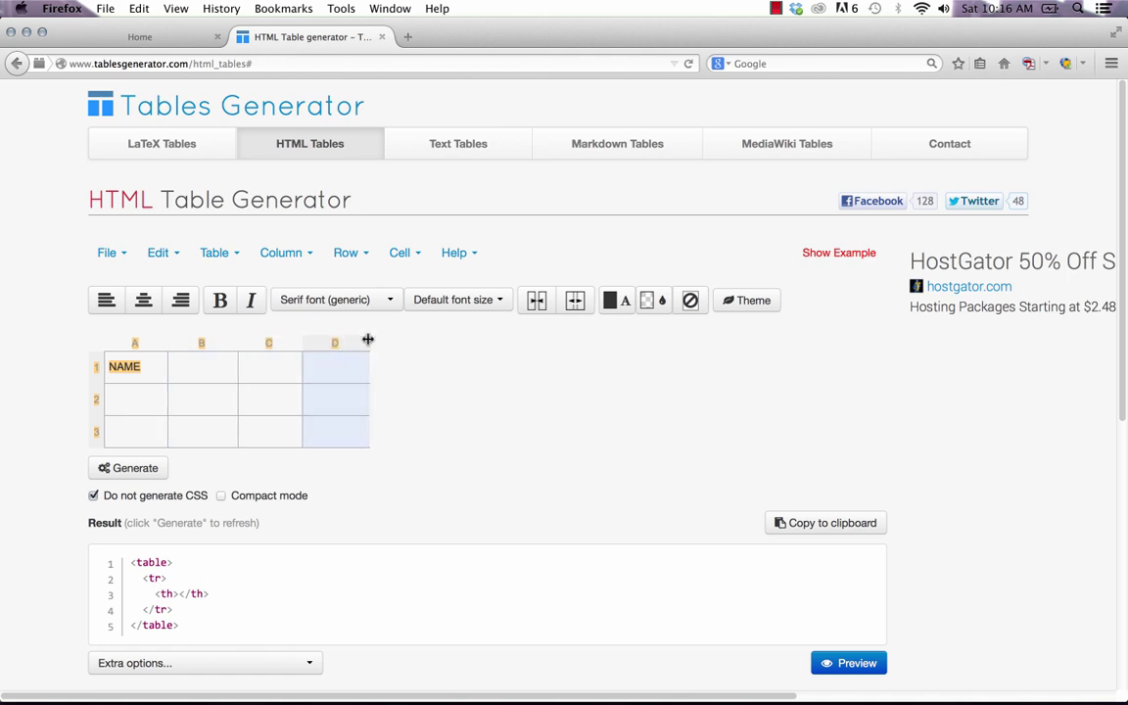
pyautogui.click(221, 368)
# Fill the remaining headers EMAIL, PHONE and WEBSITE in cells B1–D1.
pyautogui.doubleClick(189, 365)
pyautogui.write('EMAIL')
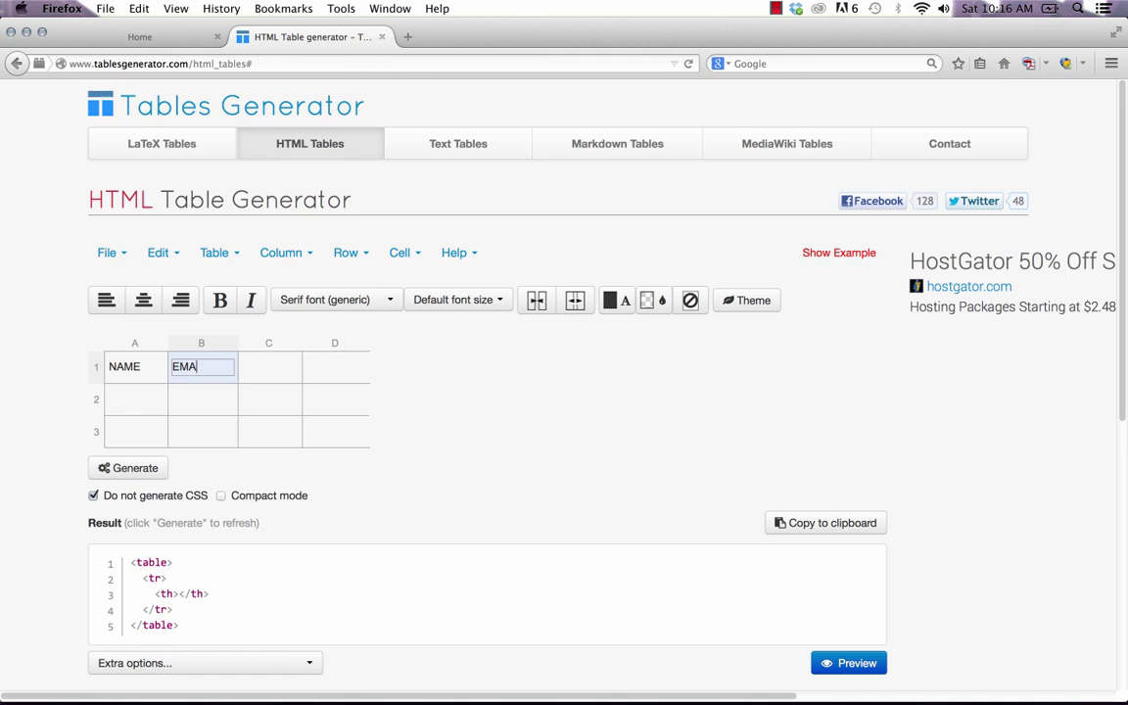
pyautogui.press('Tab')
pyautogui.write('PHONE')
pyautogui.press('Tab')
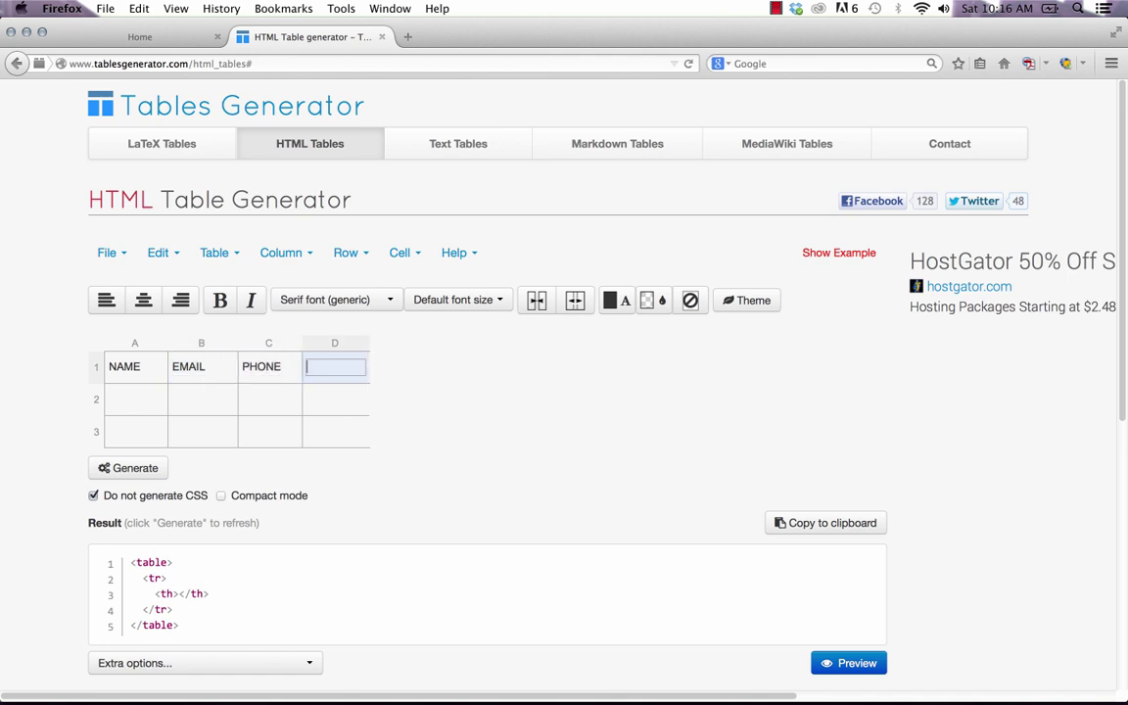
pyautogui.write('WEBSITE')
pyautogui.click(361, 413)
pyautogui.doubleClick(138, 400)
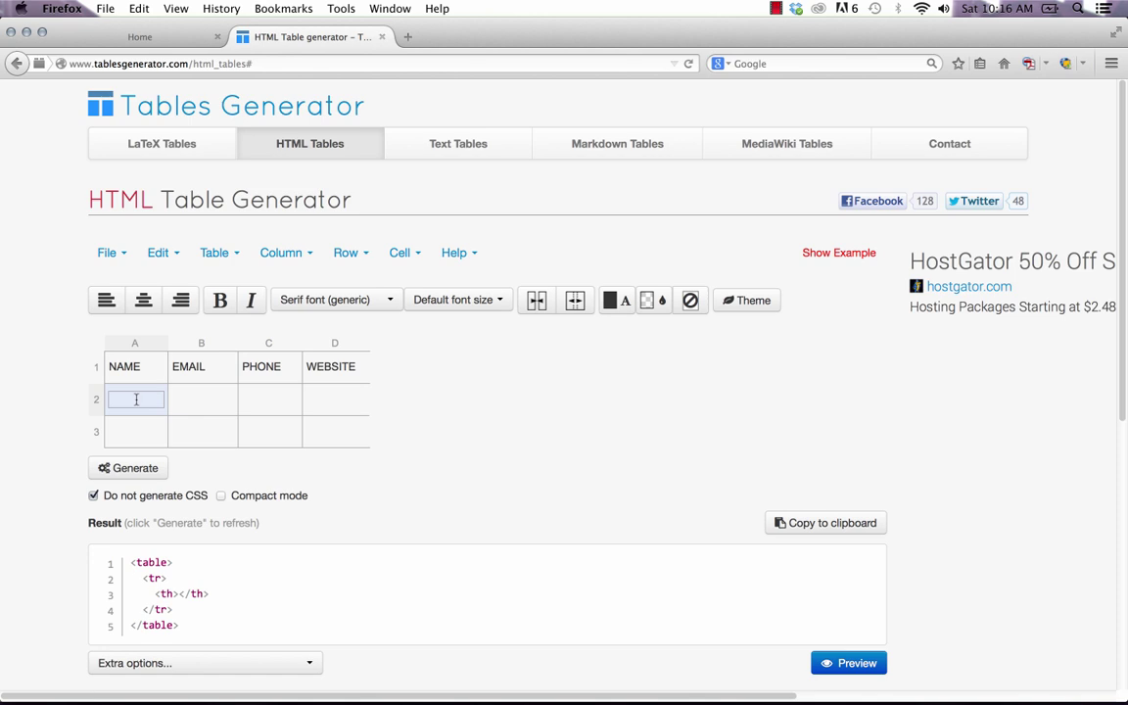
pyautogui.press('Tab')
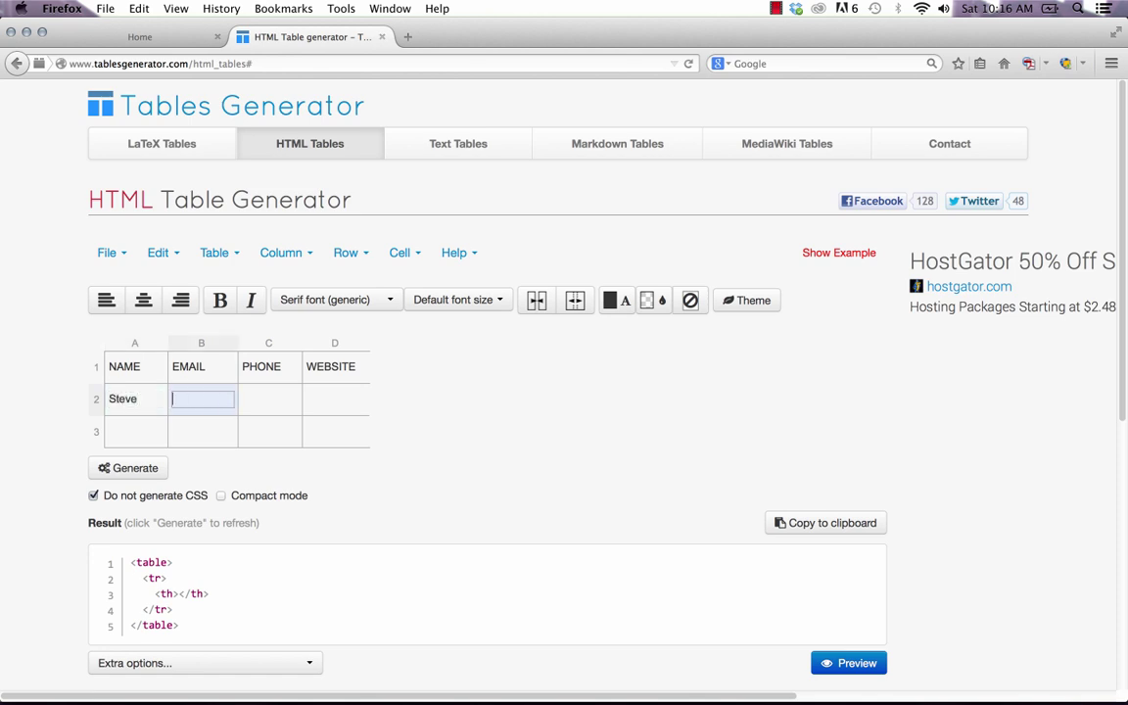
pyautogui.press('Tab')
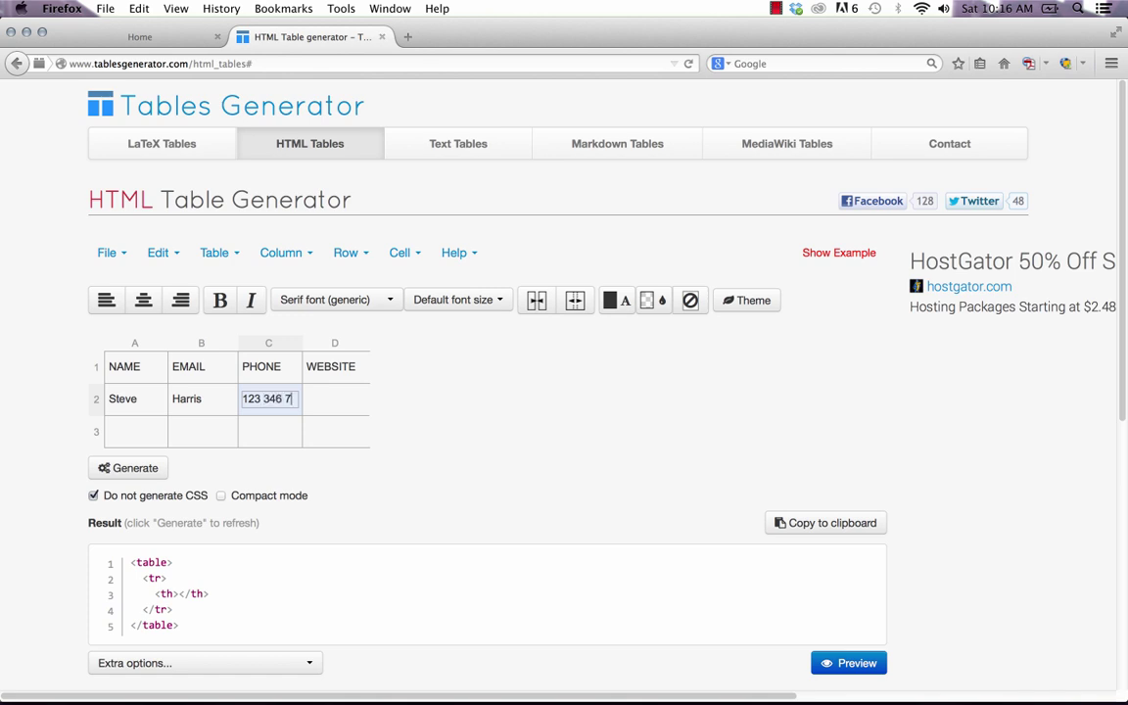
pyautogui.write('123 346 7890')
pyautogui.press('Tab')
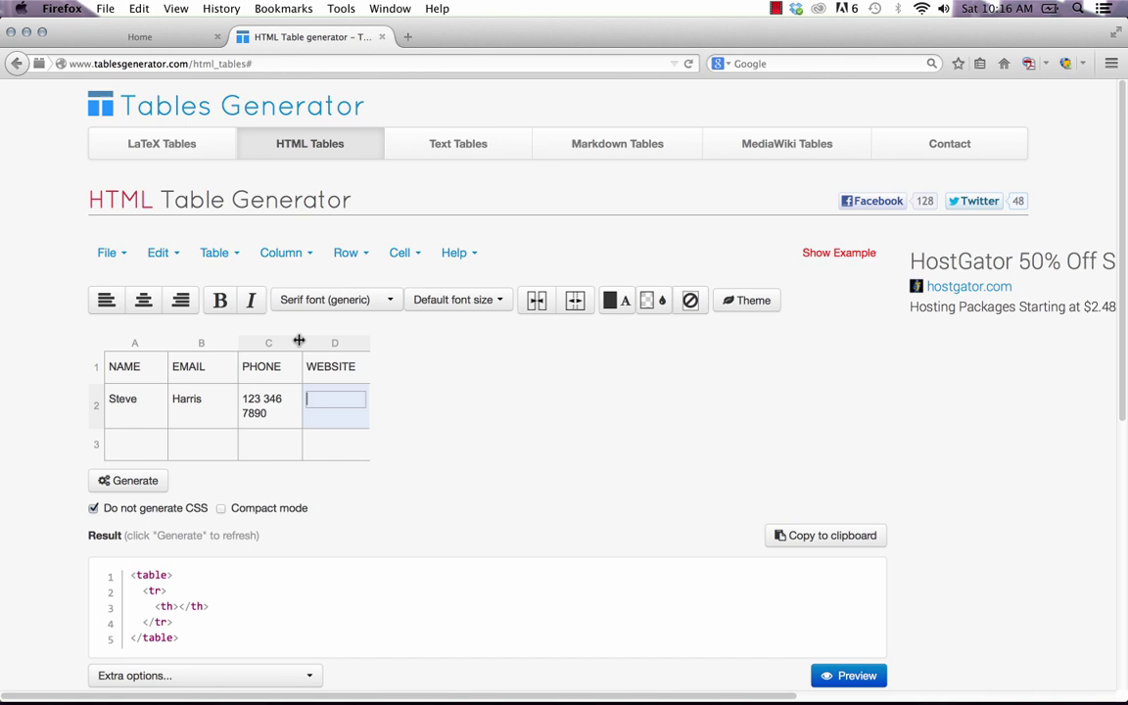
pyautogui.moveTo(299, 340); pyautogui.dragTo(464, 343)
pyautogui.click(373, 404)
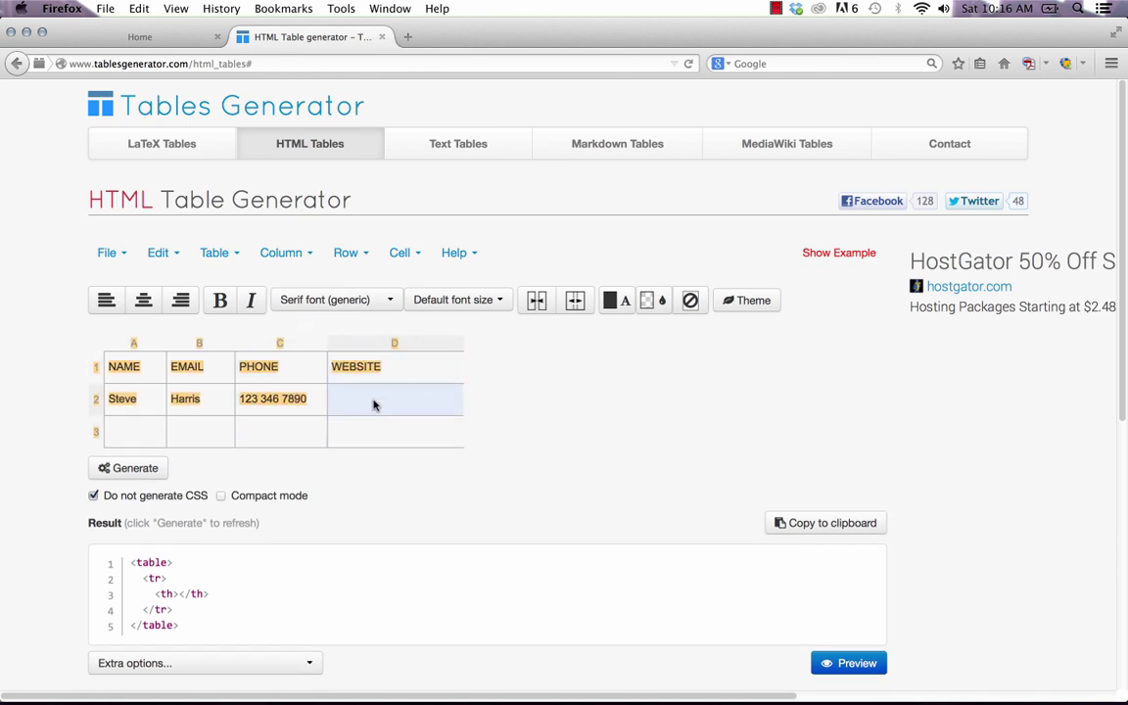
pyautogui.doubleClick(418, 393)
pyautogui.write('www')
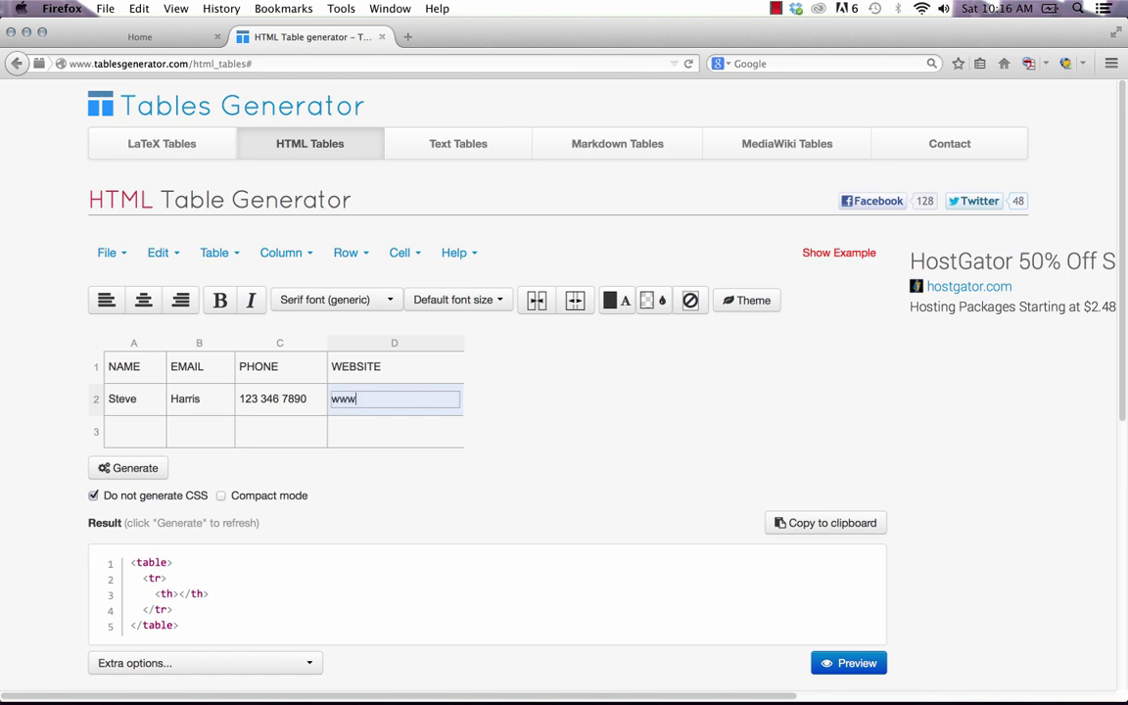
pyautogui.write('.musethemes.com')
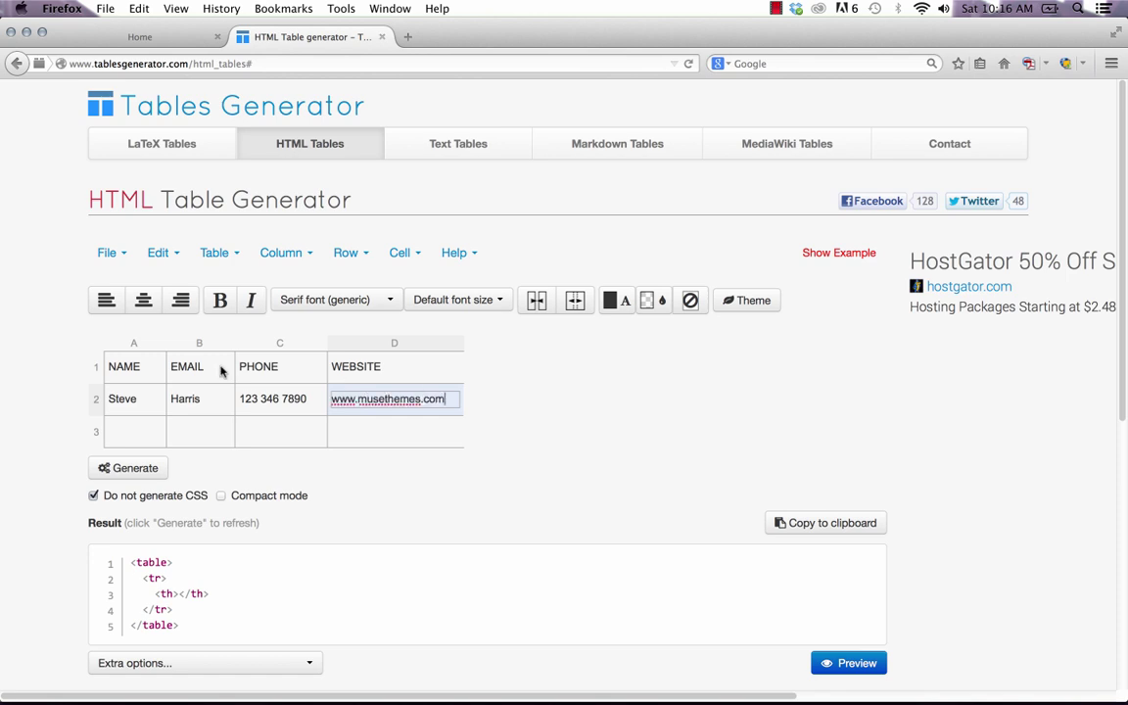
pyautogui.doubleClick(125, 432)
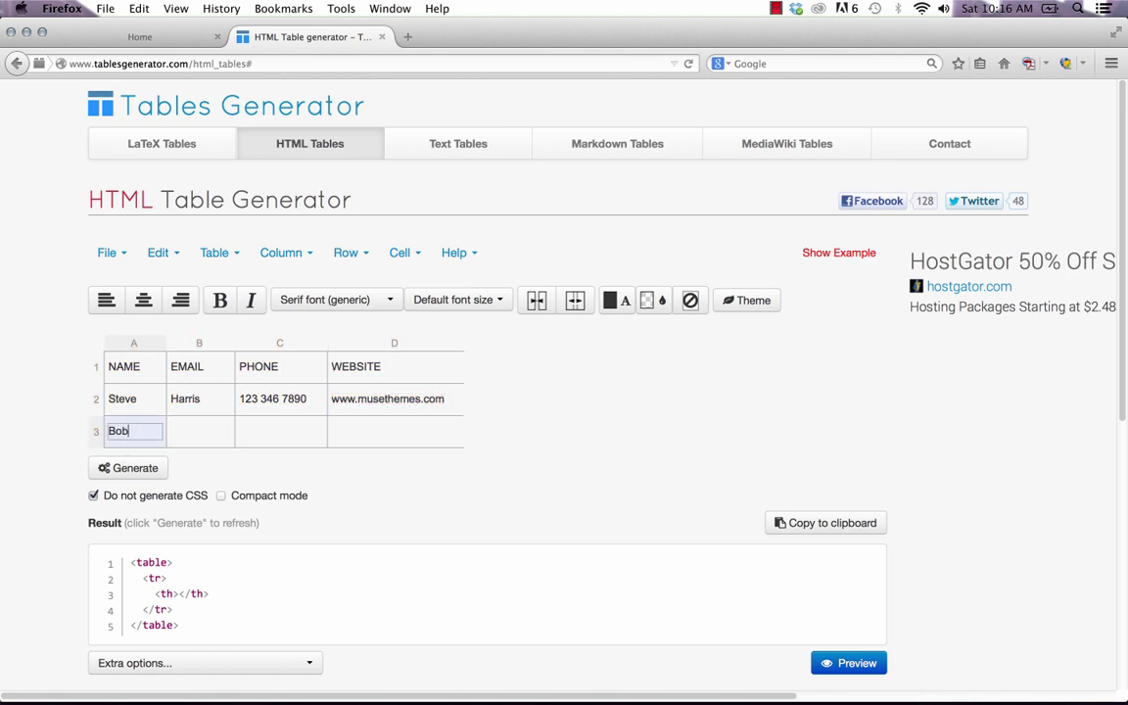
pyautogui.press('Tab')
pyautogui.write('Smith')
pyautogui.press('Tab')
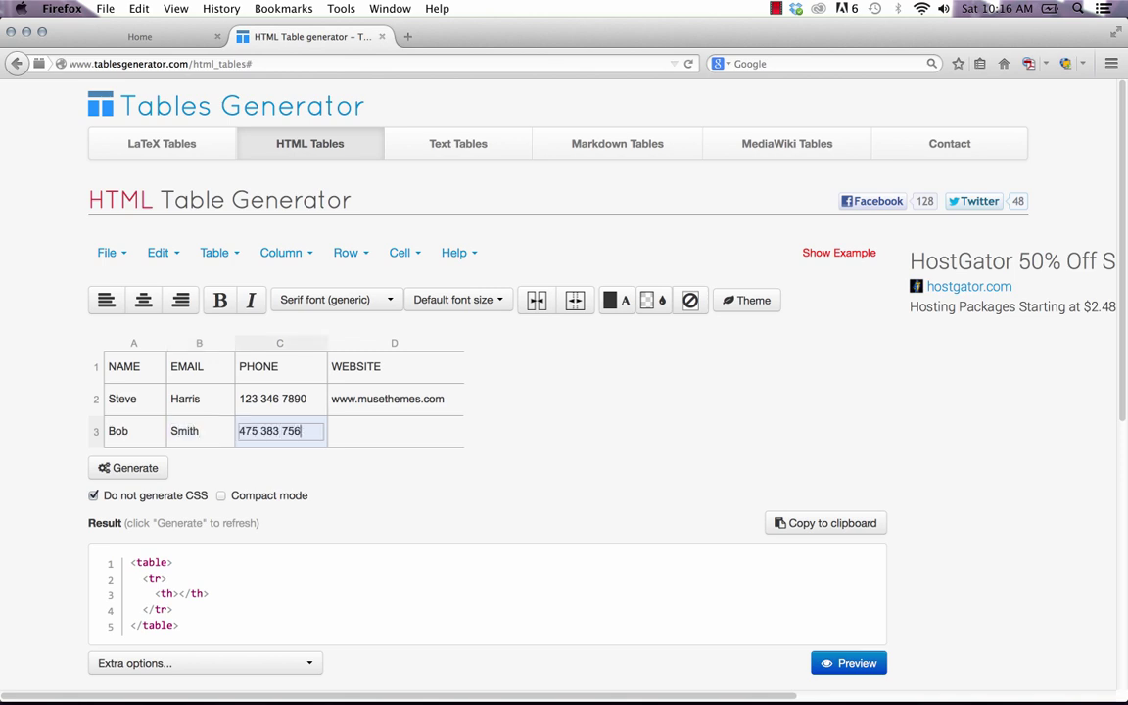
pyautogui.press('Tab')
pyautogui.write('www')
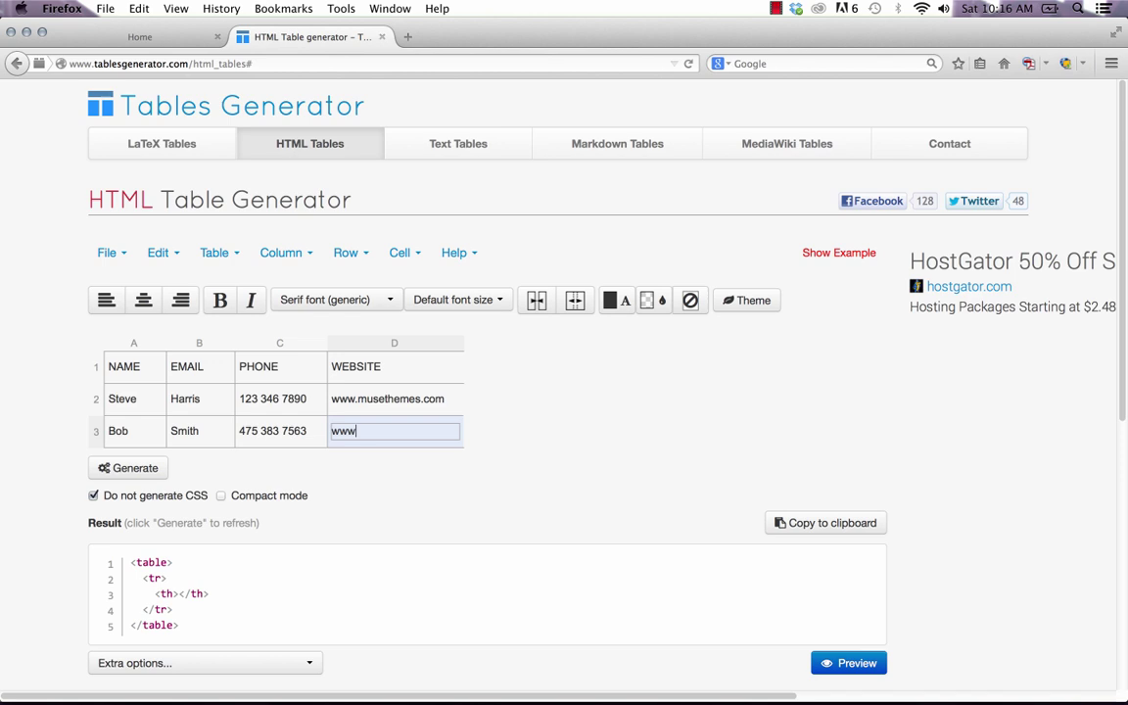
pyautogui.write('.google.com')
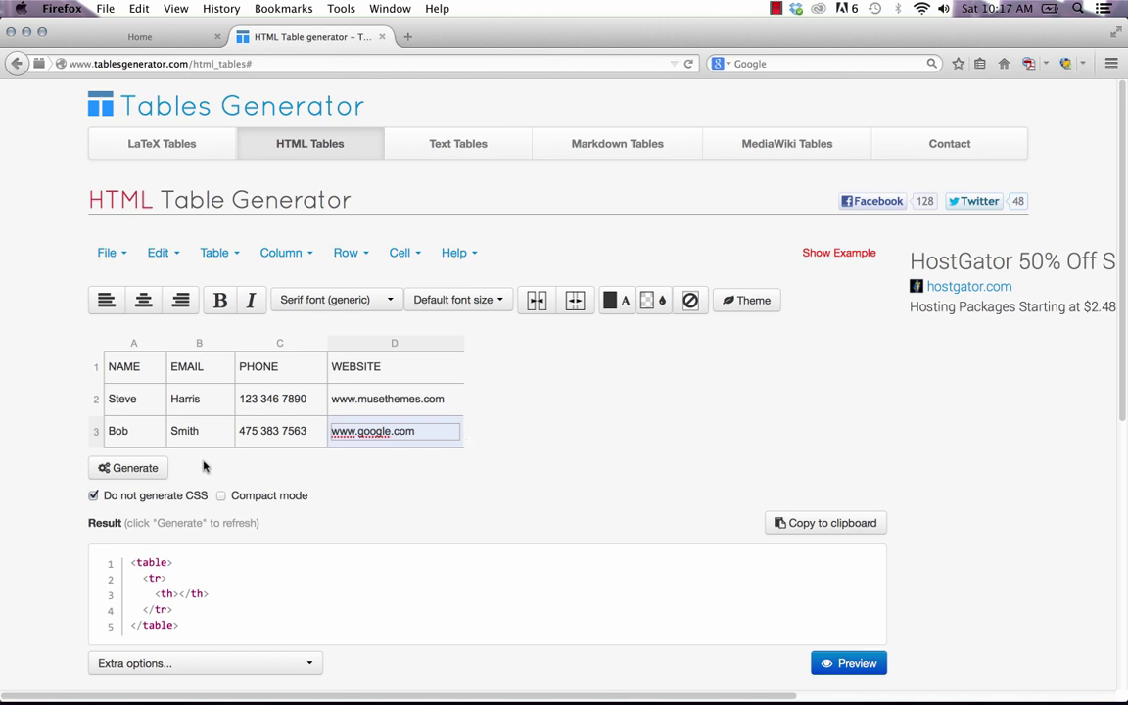
pyautogui.click(127, 472)
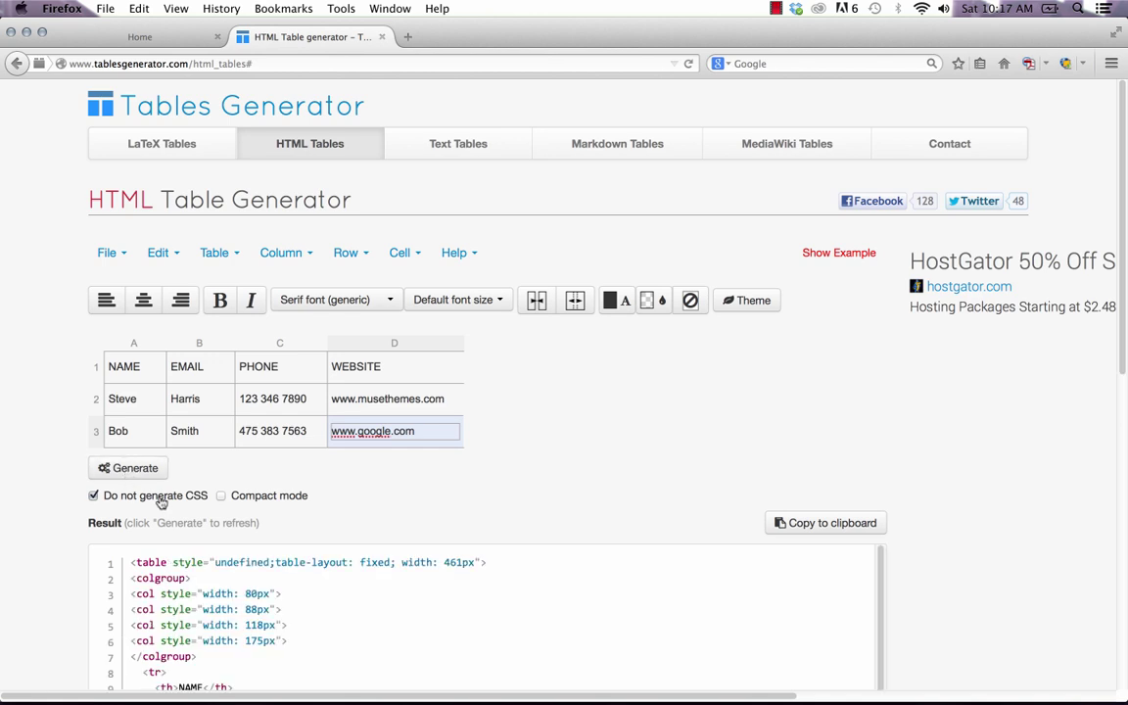
pyautogui.scroll(-1, 353, 582)
pyautogui.scroll(-1, 353, 582)
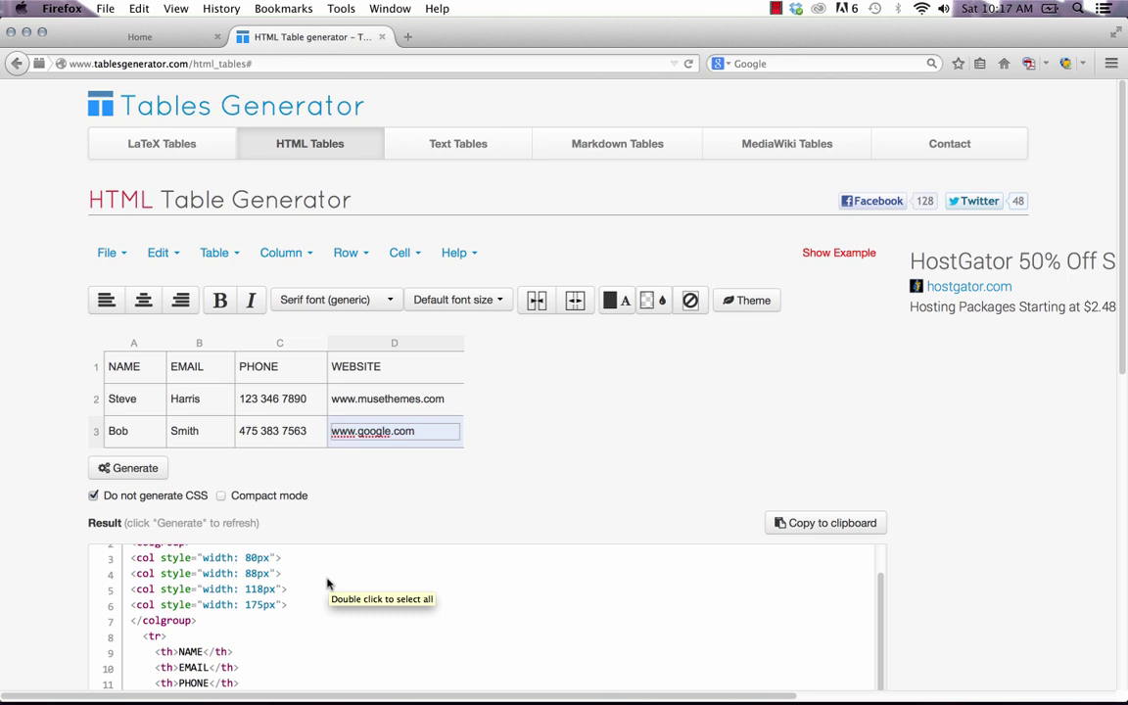
pyautogui.scroll(-3, 912, 521)
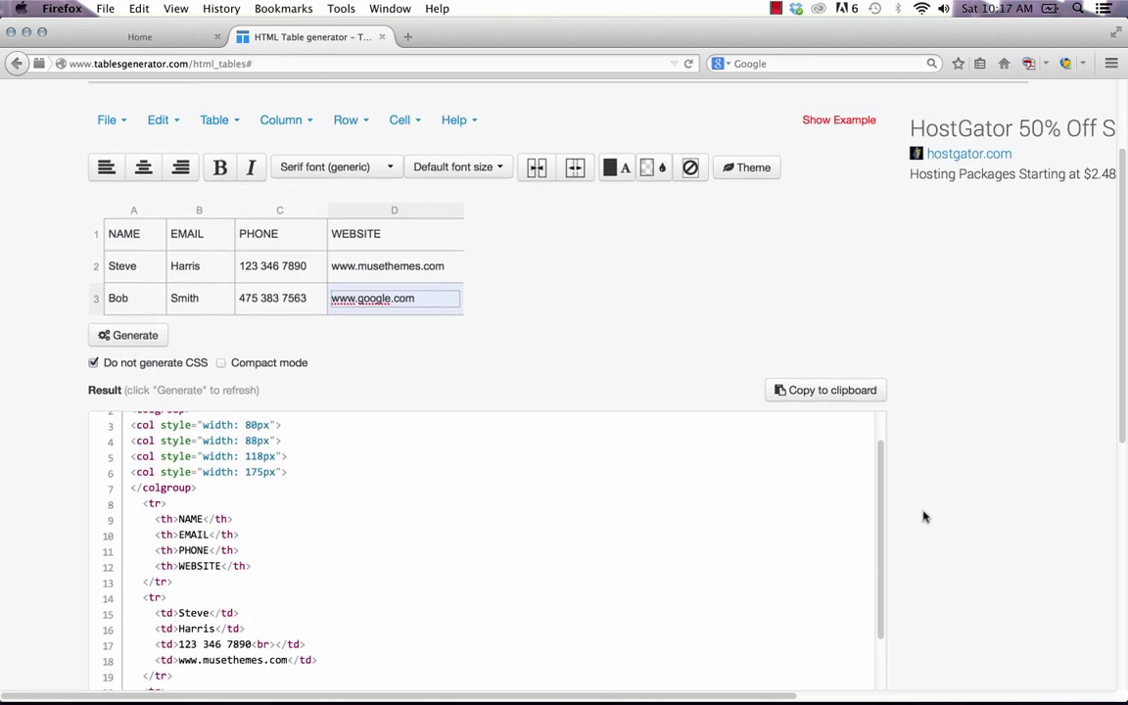
pyautogui.scroll(-2, 878, 421)
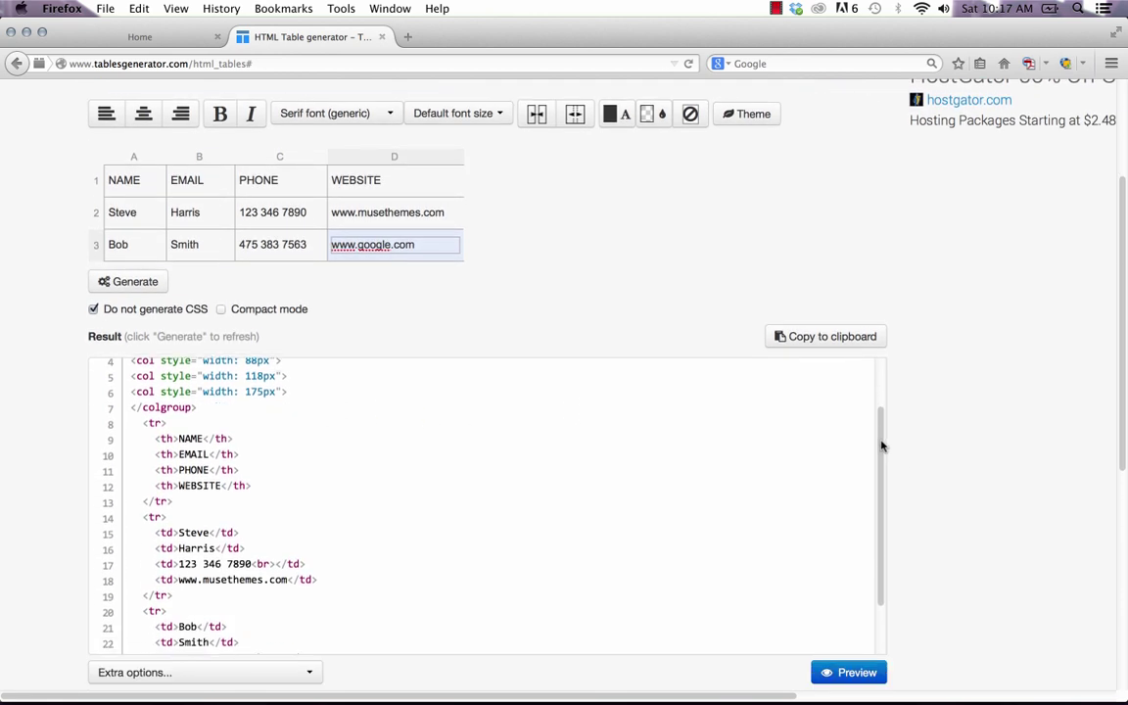
pyautogui.scroll(3, 853, 451)
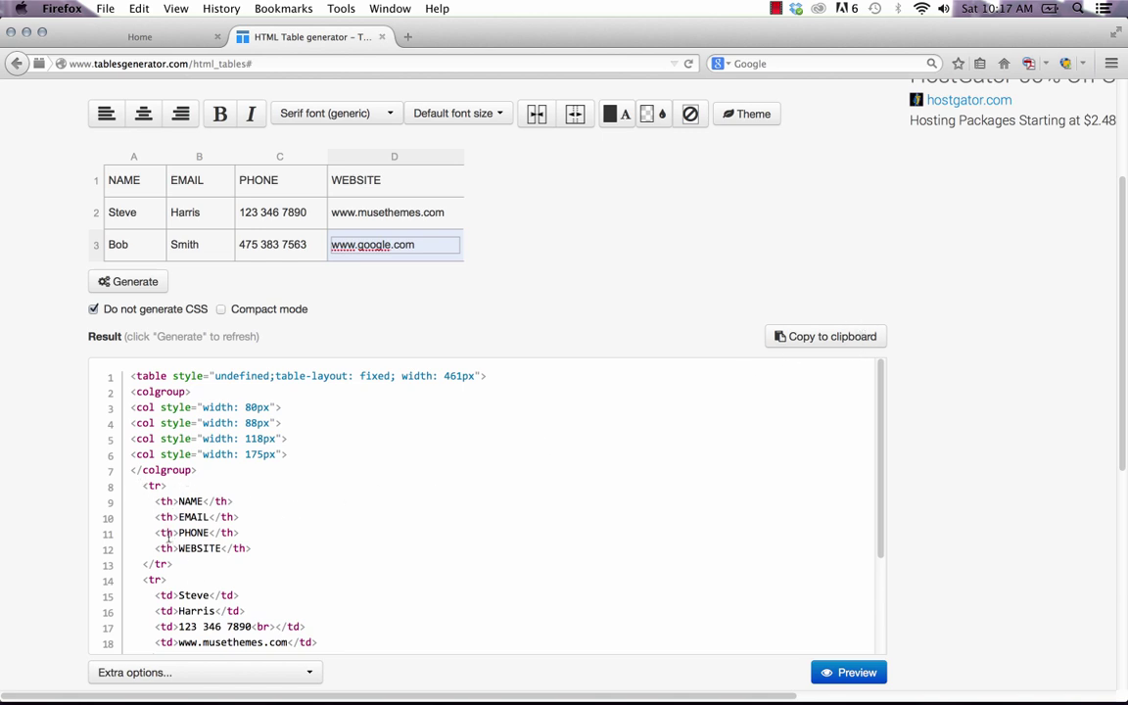
pyautogui.moveTo(323, 700)
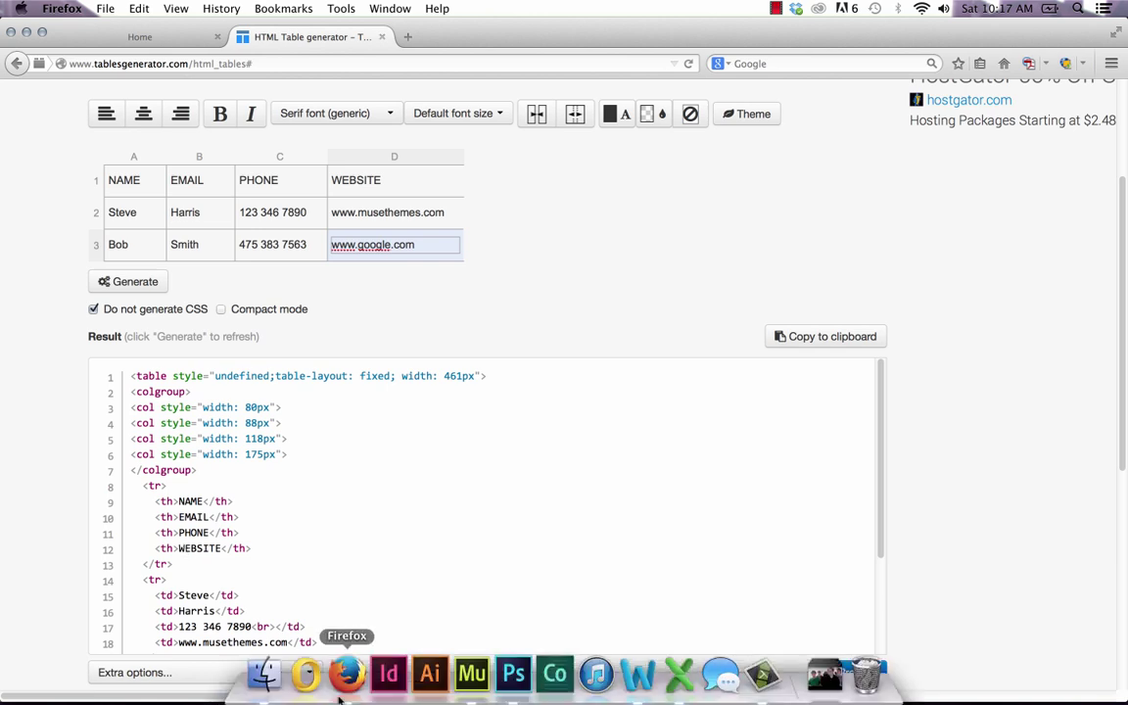
# Back in Muse, dismiss the Terms of Use notice and open the embedded table's Edit HTML dialog.
pyautogui.click(474, 688)
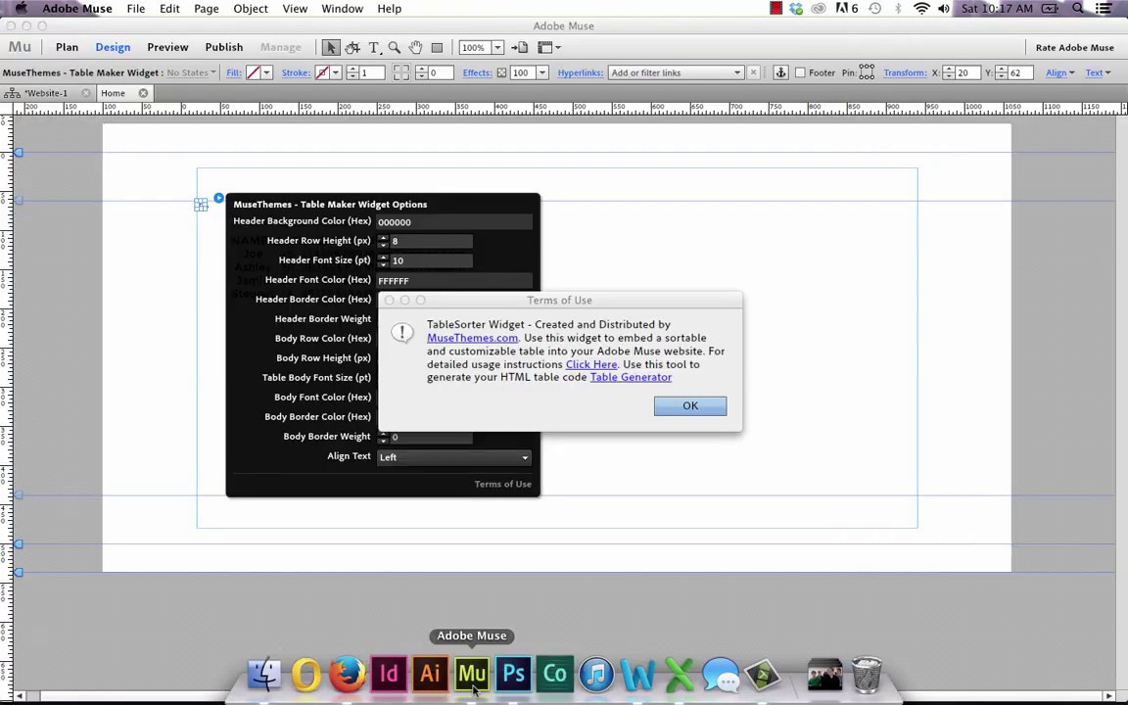
pyautogui.click(685, 406)
pyautogui.click(625, 272)
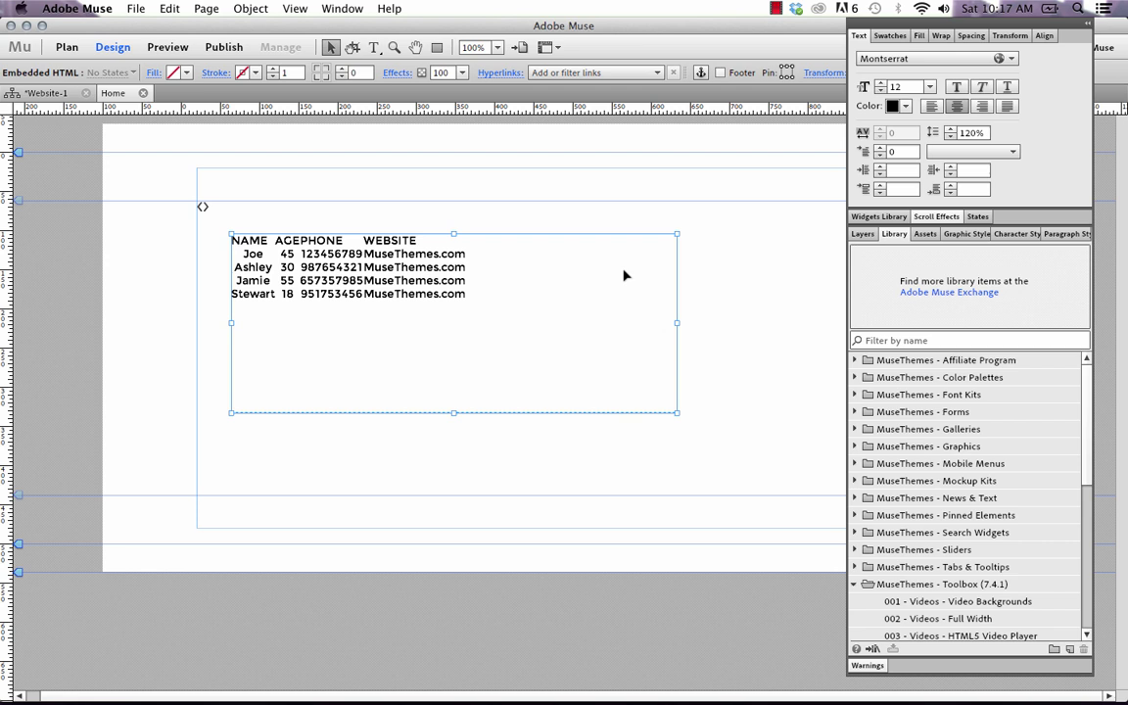
pyautogui.rightClick(316, 261)
pyautogui.click(377, 442)
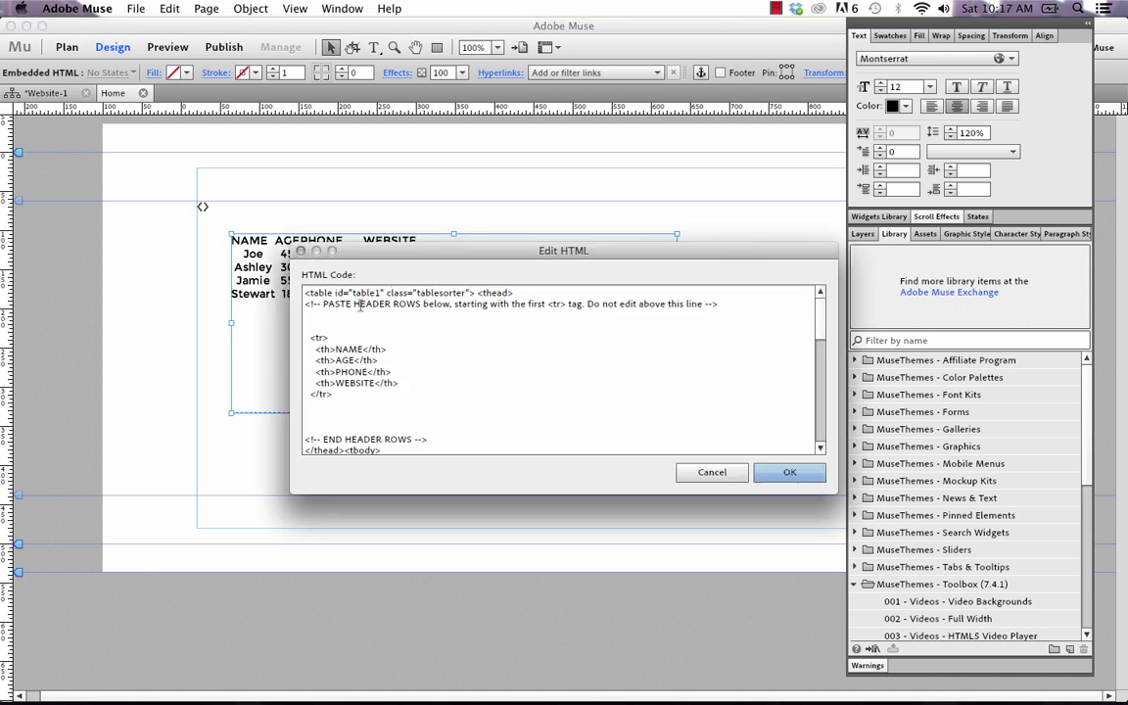
# Delete the old NAME/AGE/PHONE/WEBSITE header row markup from the code.
pyautogui.moveTo(324, 252); pyautogui.dragTo(261, 319)
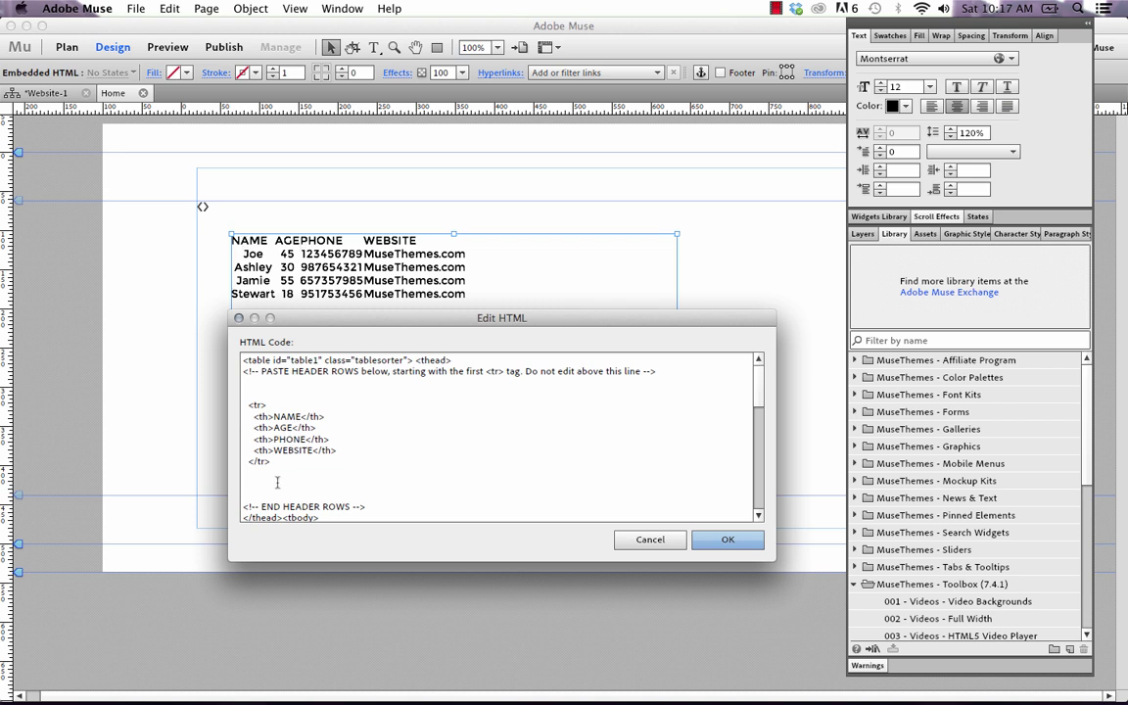
pyautogui.moveTo(277, 482); pyautogui.dragTo(216, 405)
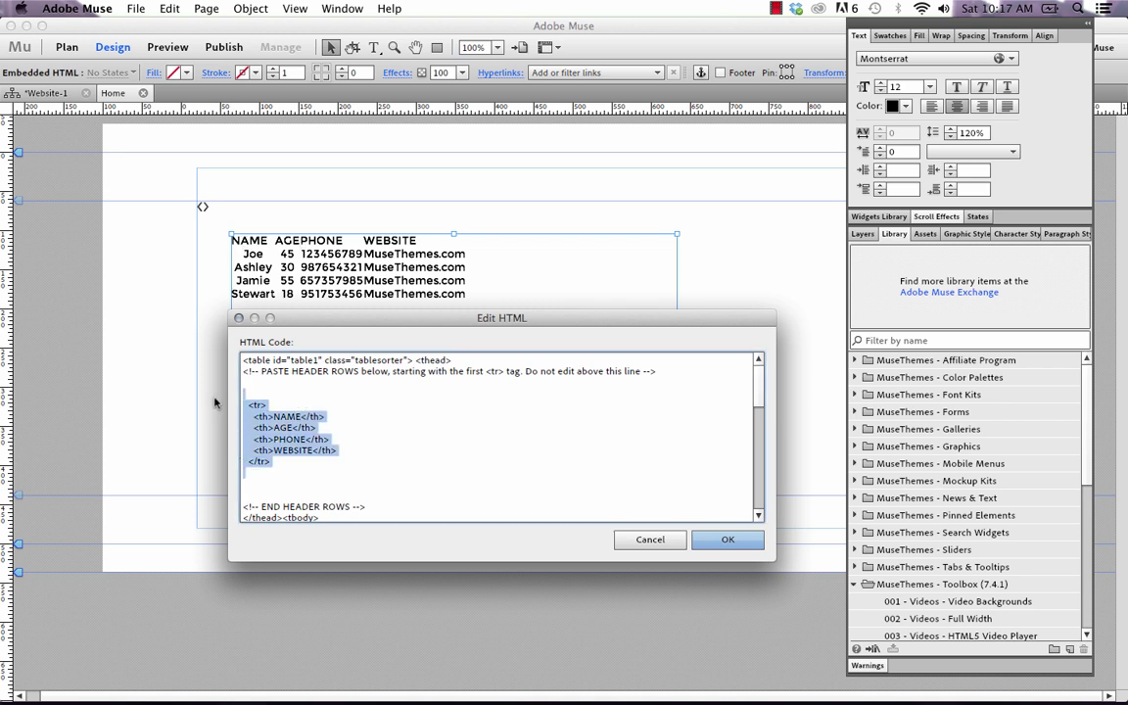
pyautogui.press('BackSpace')
pyautogui.press('Return')
pyautogui.press('Return')
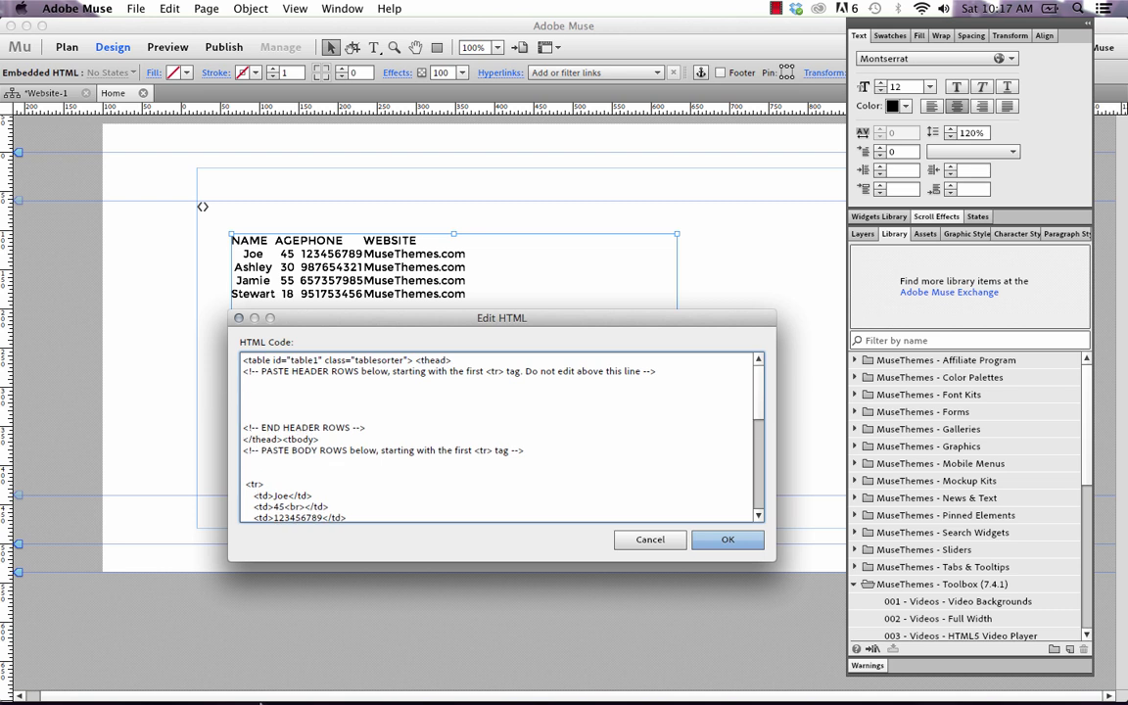
# Copy the generated NAME, EMAIL, PHONE, WEBSITE header row code from the Tables Generator result.
pyautogui.click(313, 615)
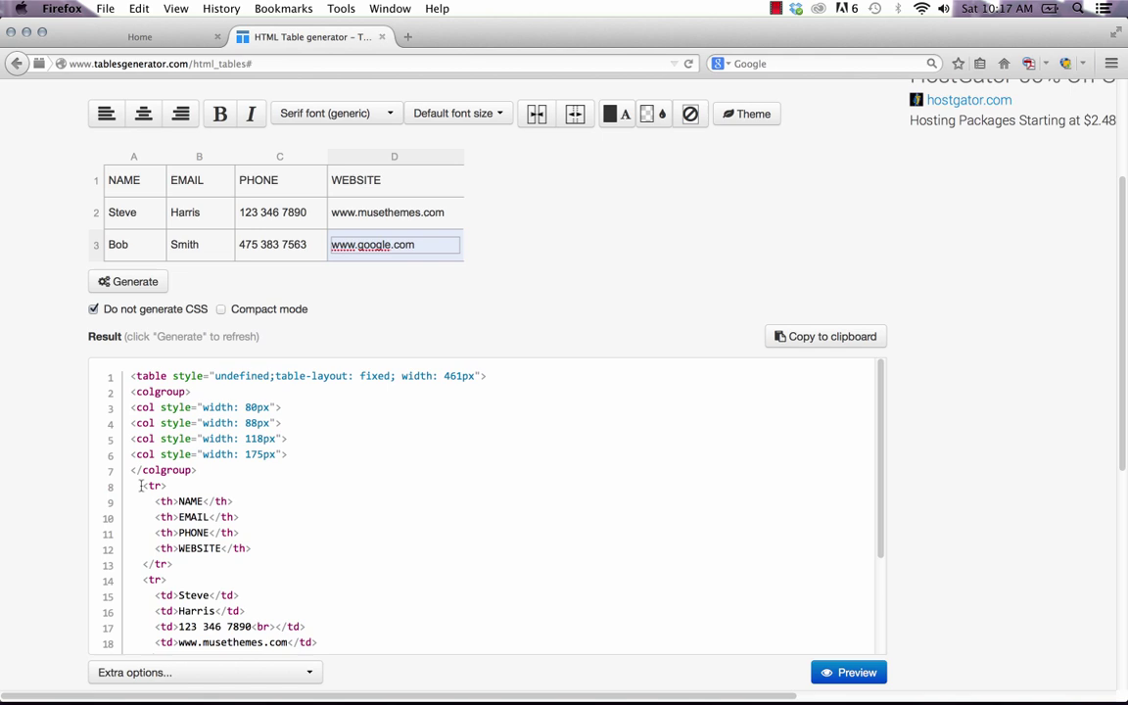
pyautogui.moveTo(143, 486); pyautogui.dragTo(202, 569)
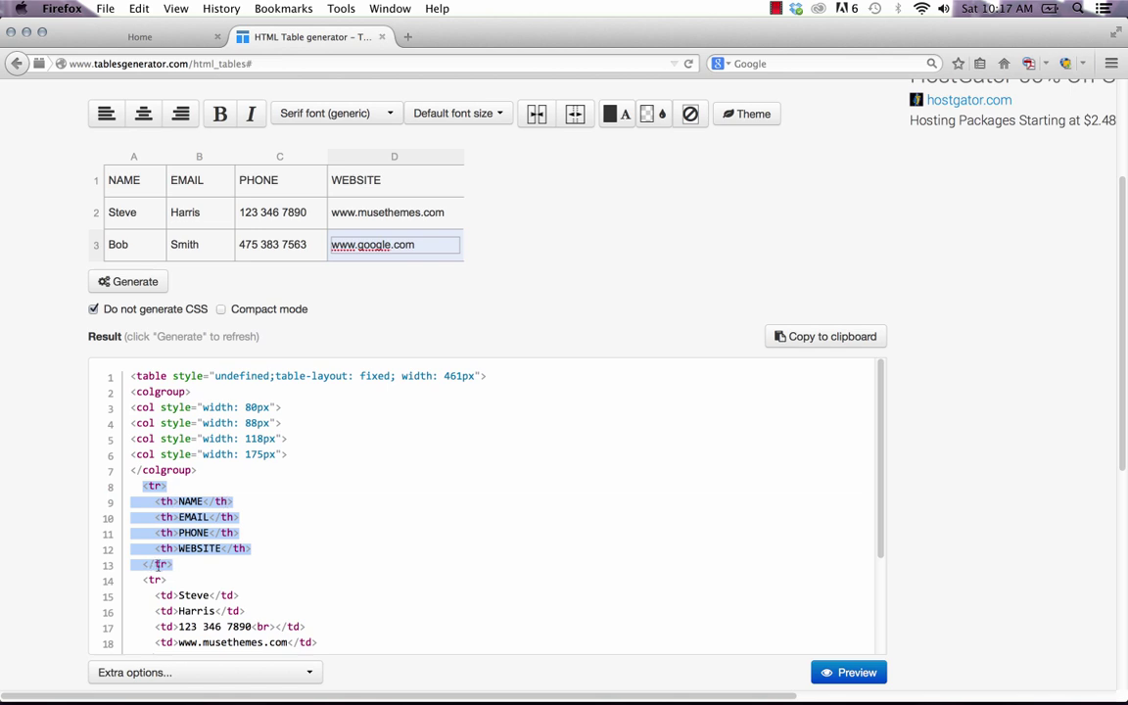
pyautogui.rightClick(181, 517)
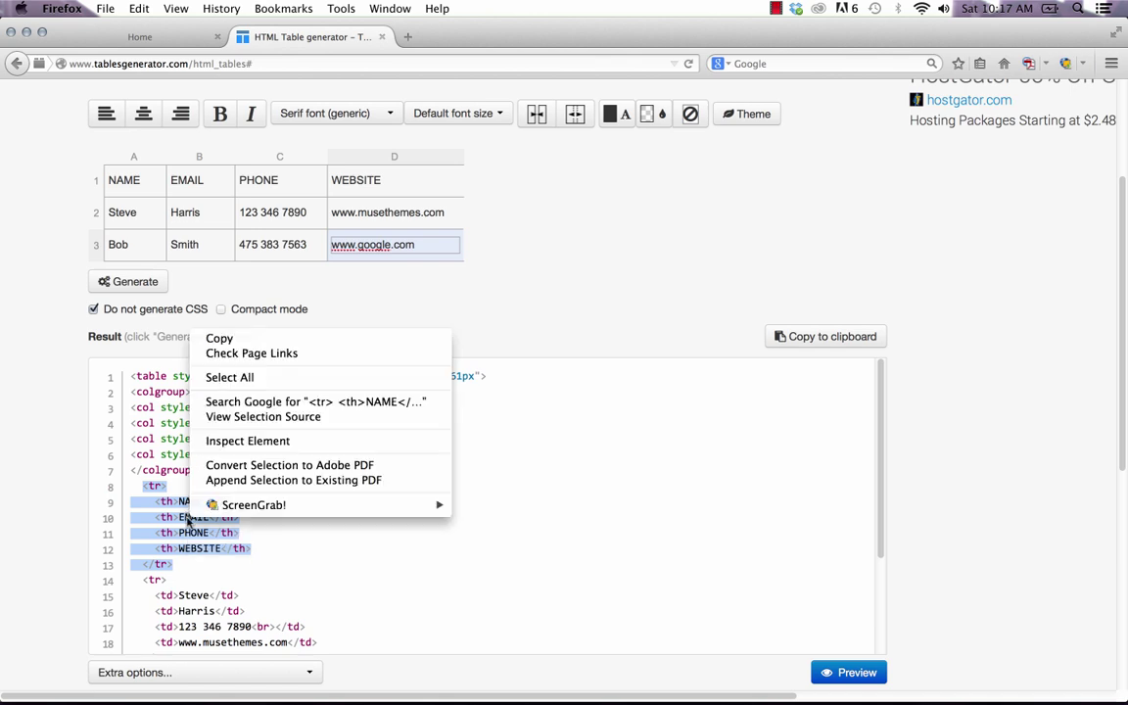
pyautogui.click(225, 340)
# Paste the new header rows under PASTE HEADER ROWS and delete the old sample body rows.
pyautogui.click(464, 676)
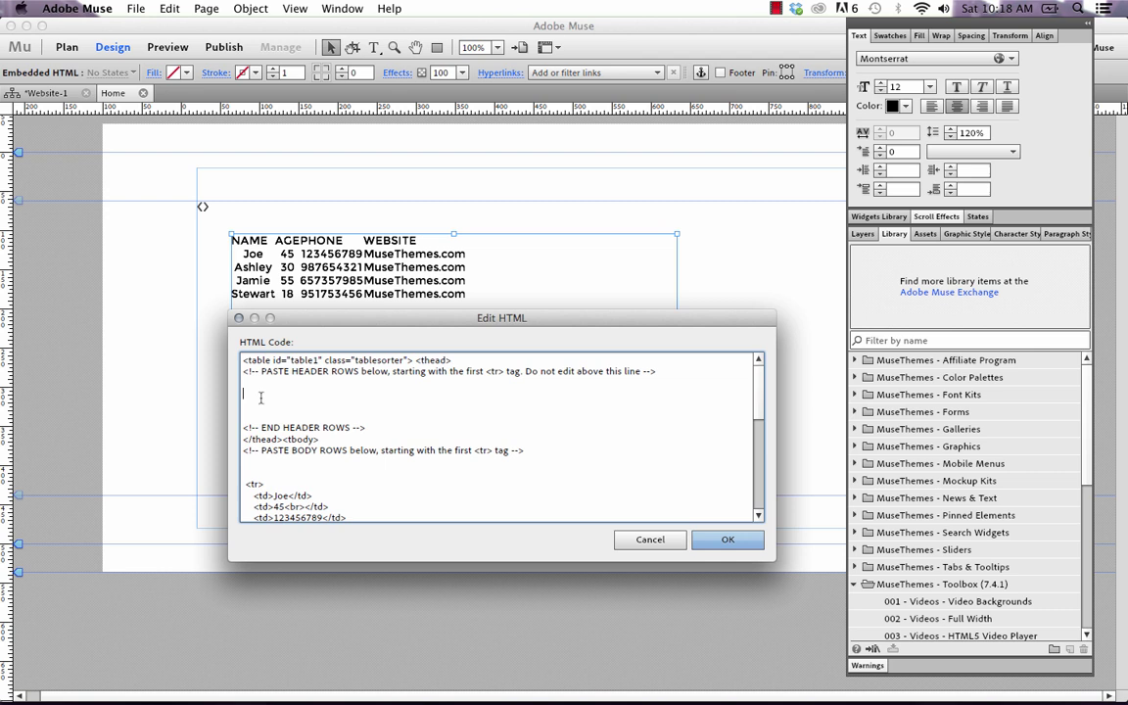
pyautogui.press('super+v')
pyautogui.scroll(-5, 284, 451)
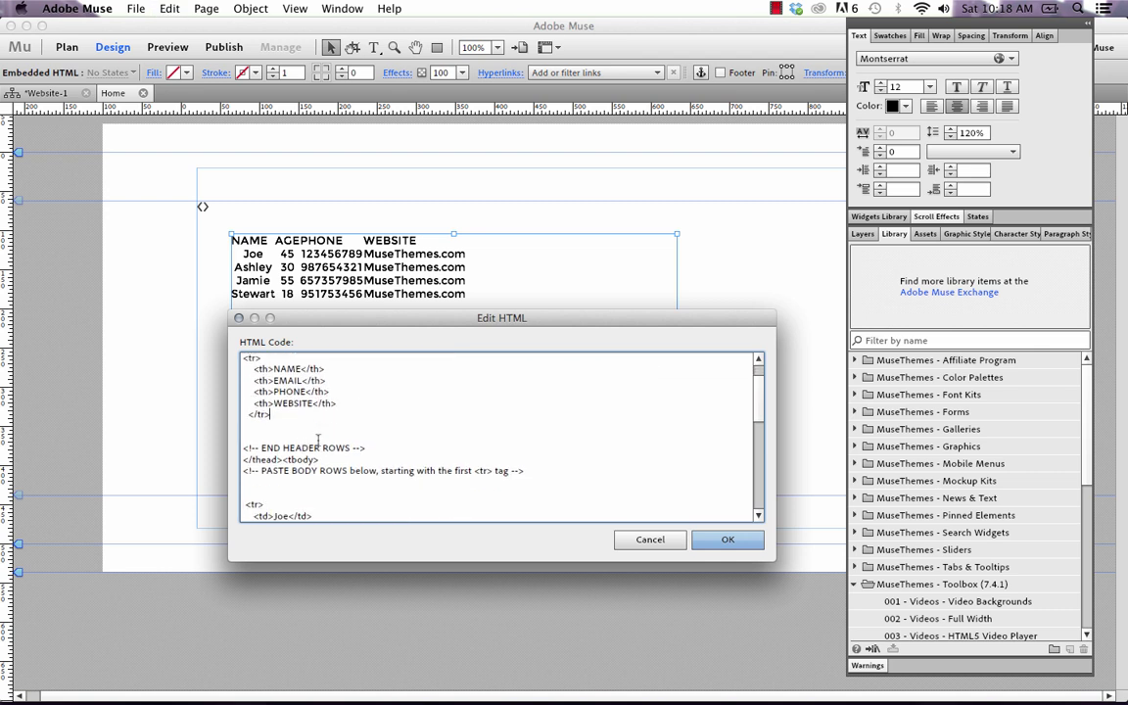
pyautogui.scroll(-2, 281, 459)
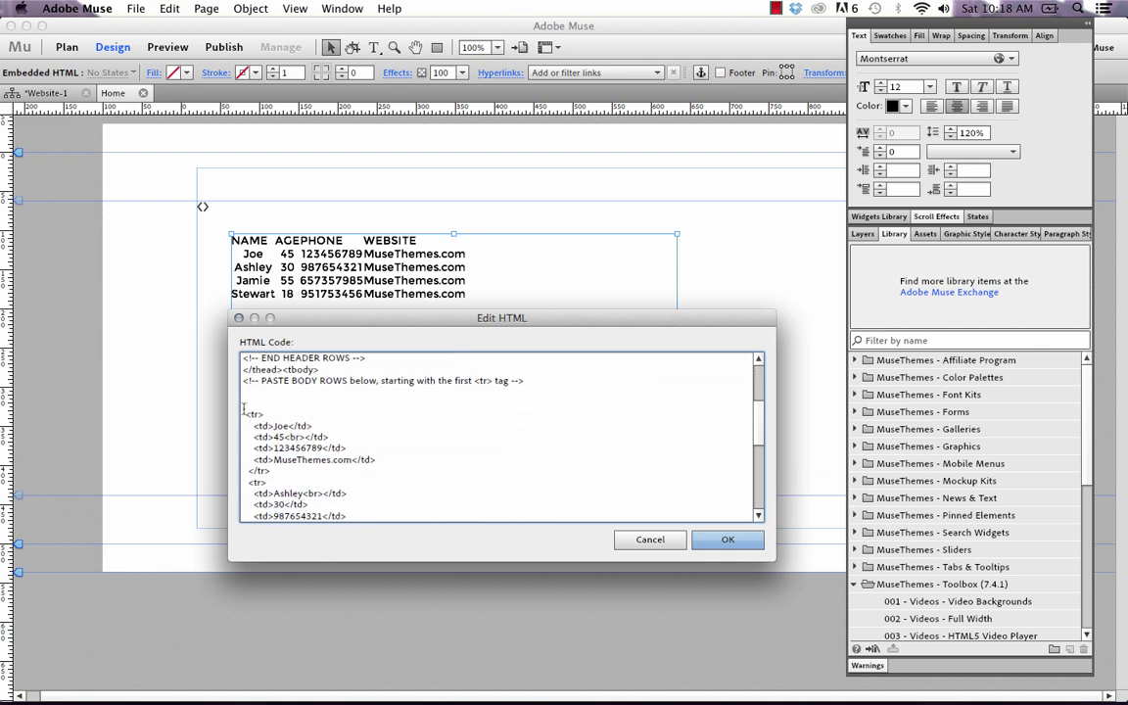
pyautogui.moveTo(244, 412); pyautogui.dragTo(321, 511)
pyautogui.press('BackSpace')
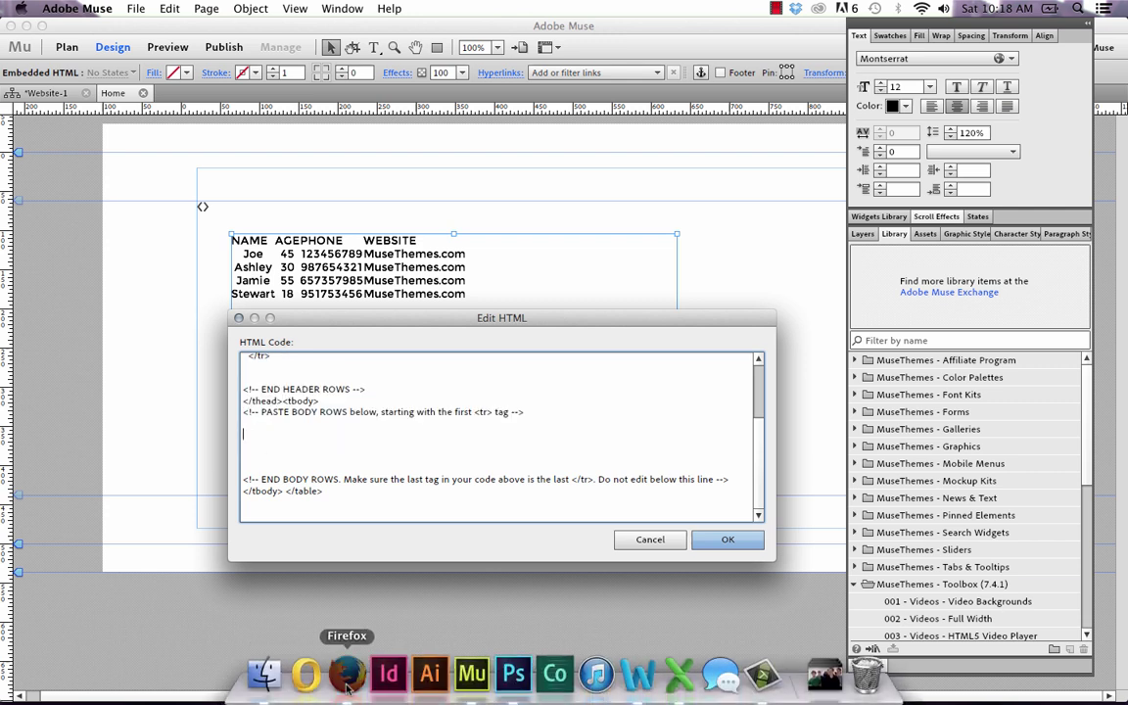
# Copy the two generated contact body rows, lines 14-25 from first <tr> to last </tr>, in Tables Generator.
pyautogui.click(311, 615)
pyautogui.scroll(-1, 289, 519)
pyautogui.scroll(-3, 286, 517)
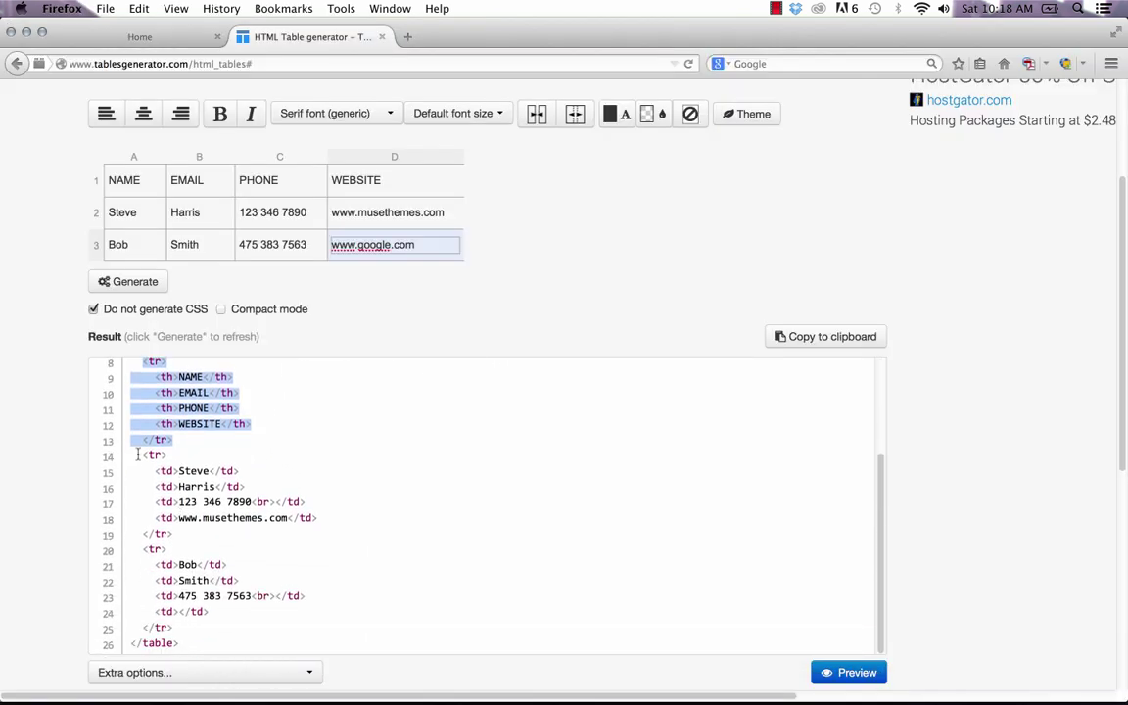
pyautogui.moveTo(137, 455); pyautogui.dragTo(235, 627)
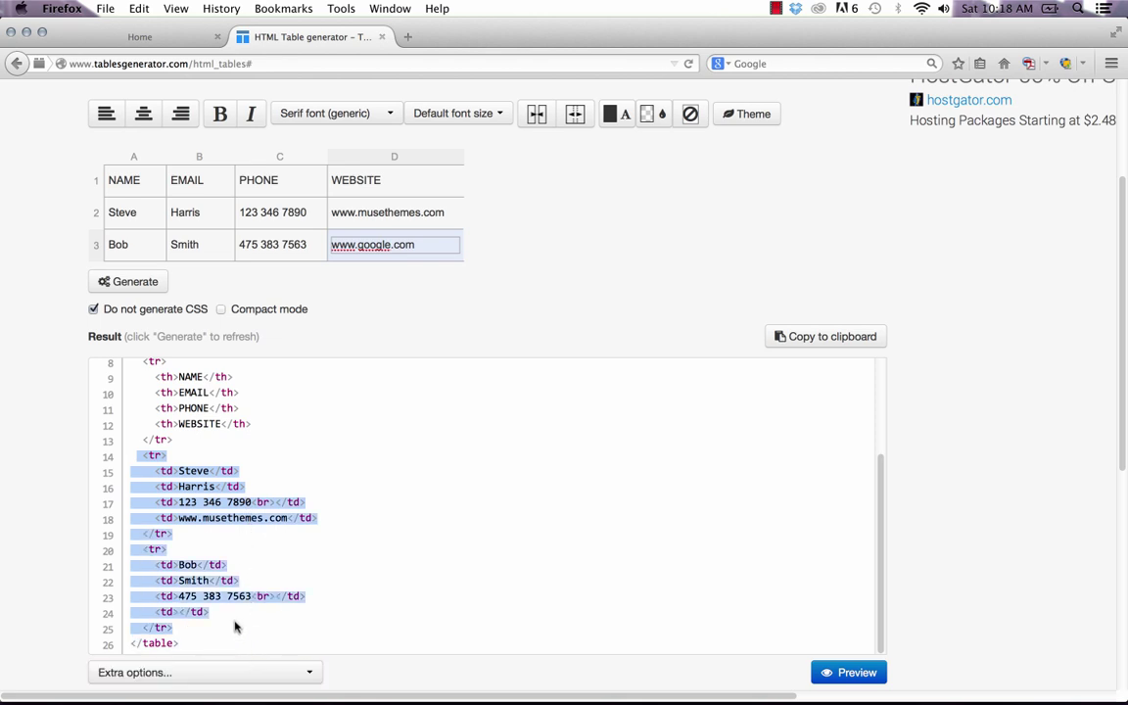
pyautogui.rightClick(149, 503)
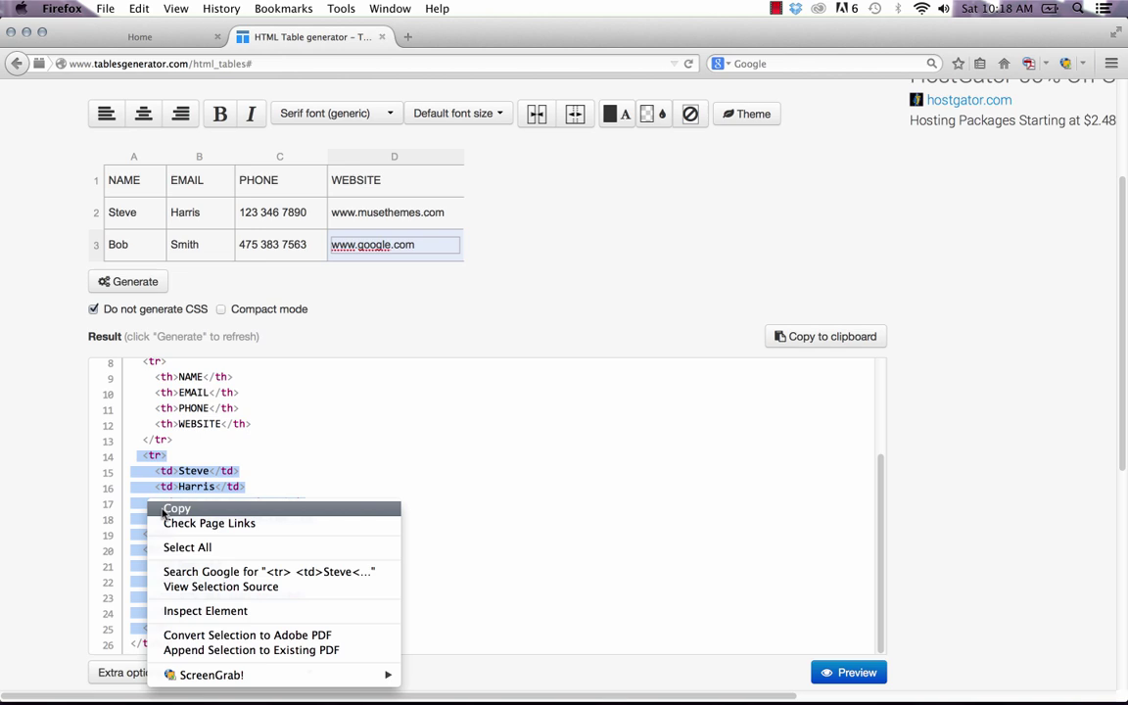
pyautogui.click(176, 510)
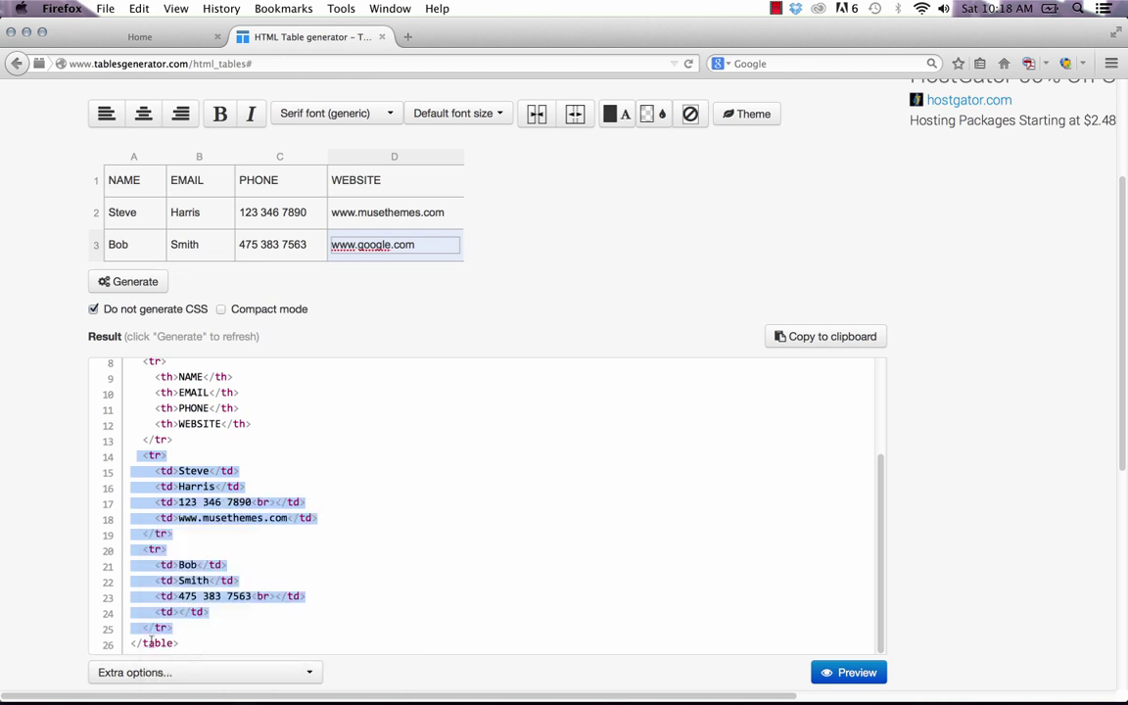
# Paste the two body rows under PASTE BODY ROWS in the table's HTML and apply it.
pyautogui.moveTo(344, 686)
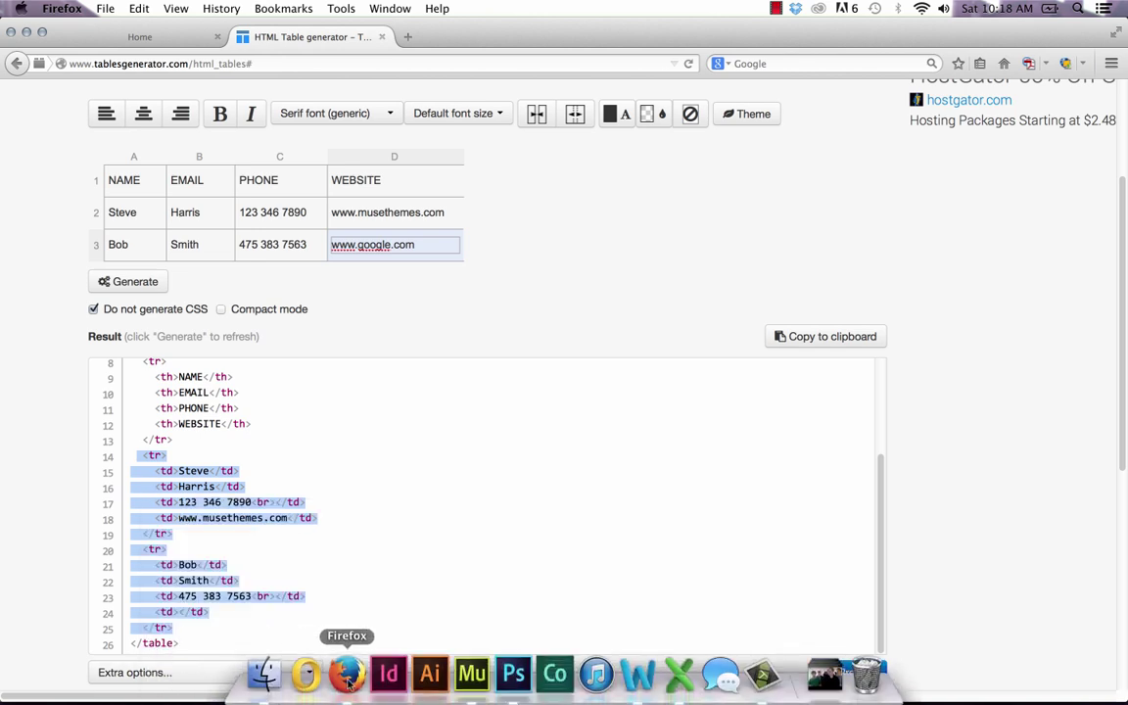
pyautogui.click(472, 674)
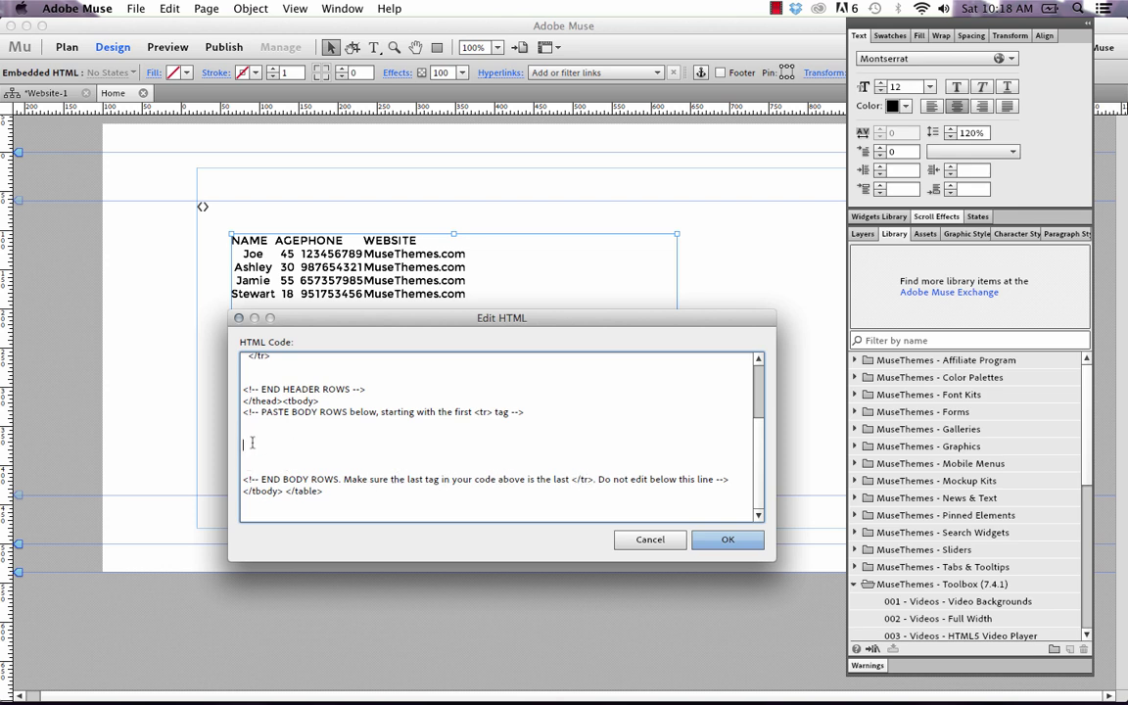
pyautogui.press('super+v')
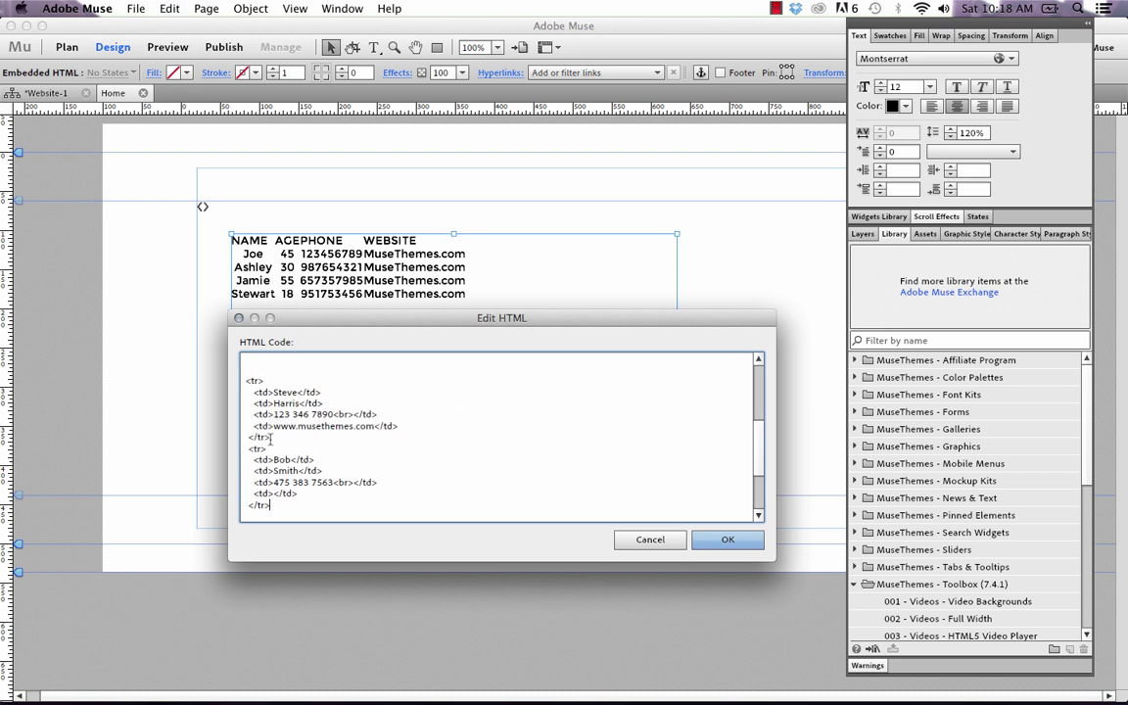
pyautogui.click(727, 540)
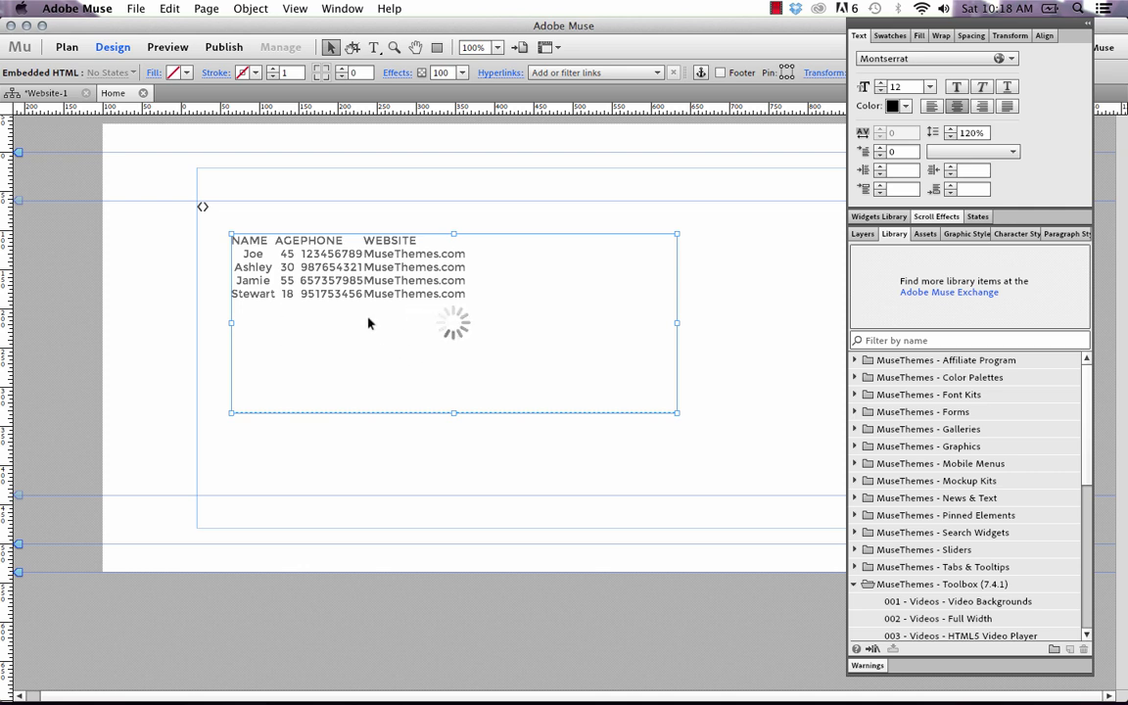
pyautogui.click(184, 312)
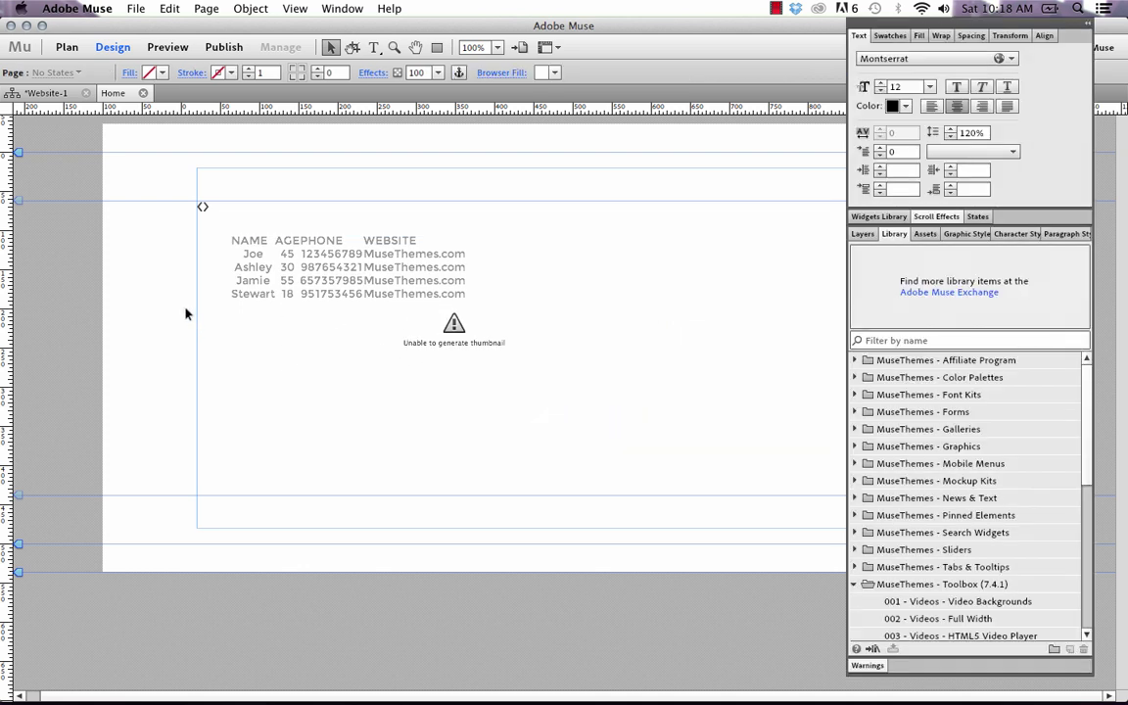
pyautogui.click(136, 8)
# Preview the page in Firefox and sort the contact table by NAME, both orders, then by PHONE.
pyautogui.click(241, 298)
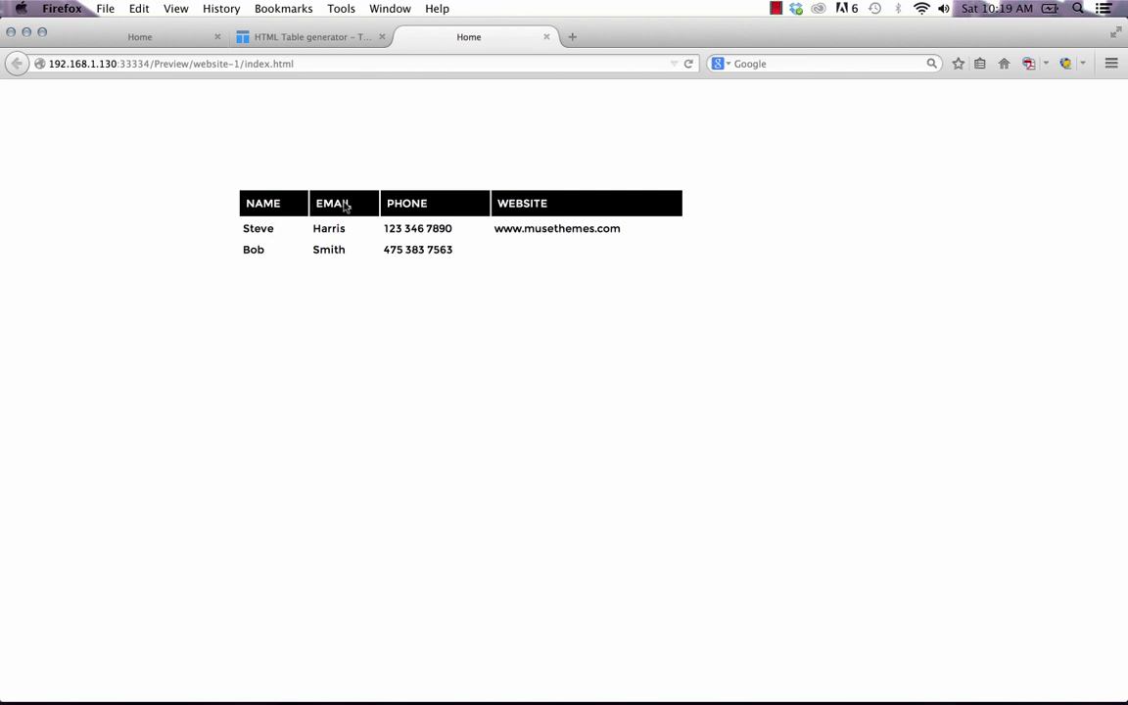
pyautogui.click(247, 200)
pyautogui.click(274, 208)
pyautogui.click(437, 205)
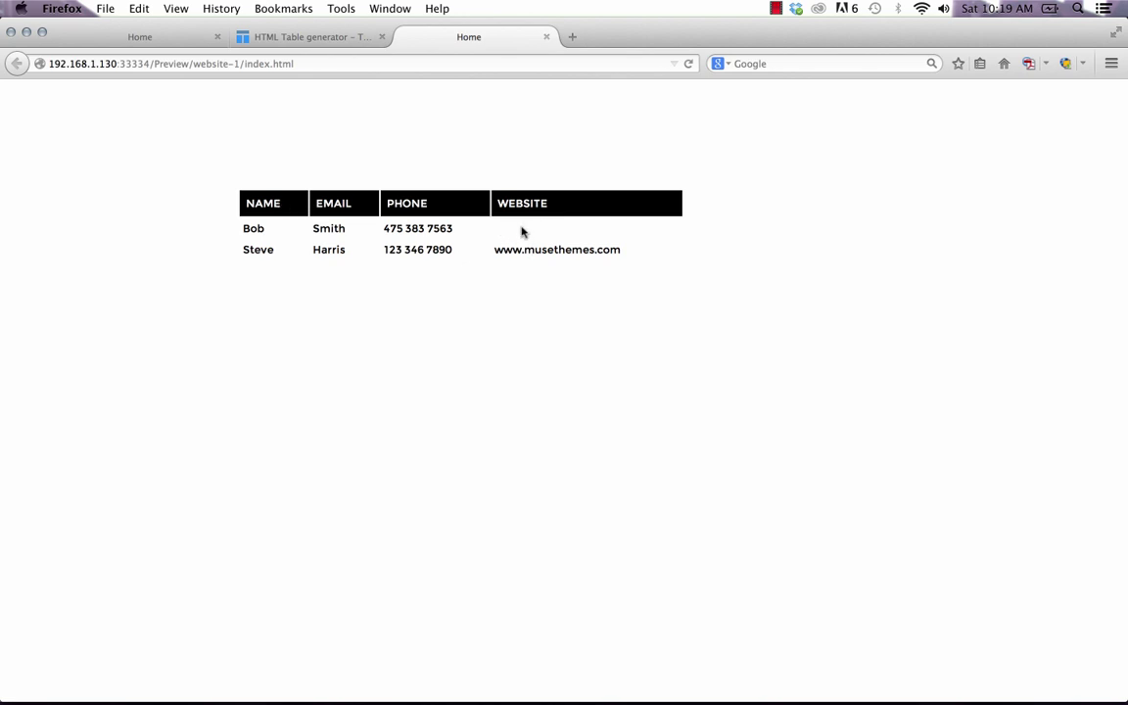
pyautogui.click(466, 675)
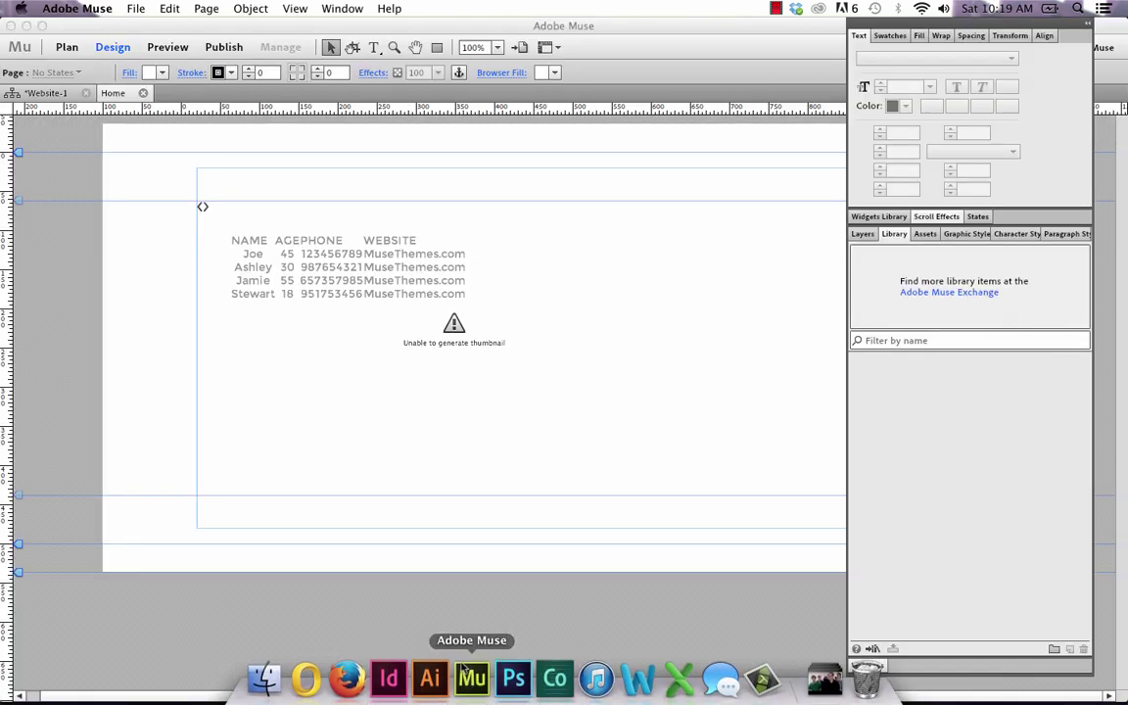
pyautogui.click(397, 320)
pyautogui.rightClick(387, 312)
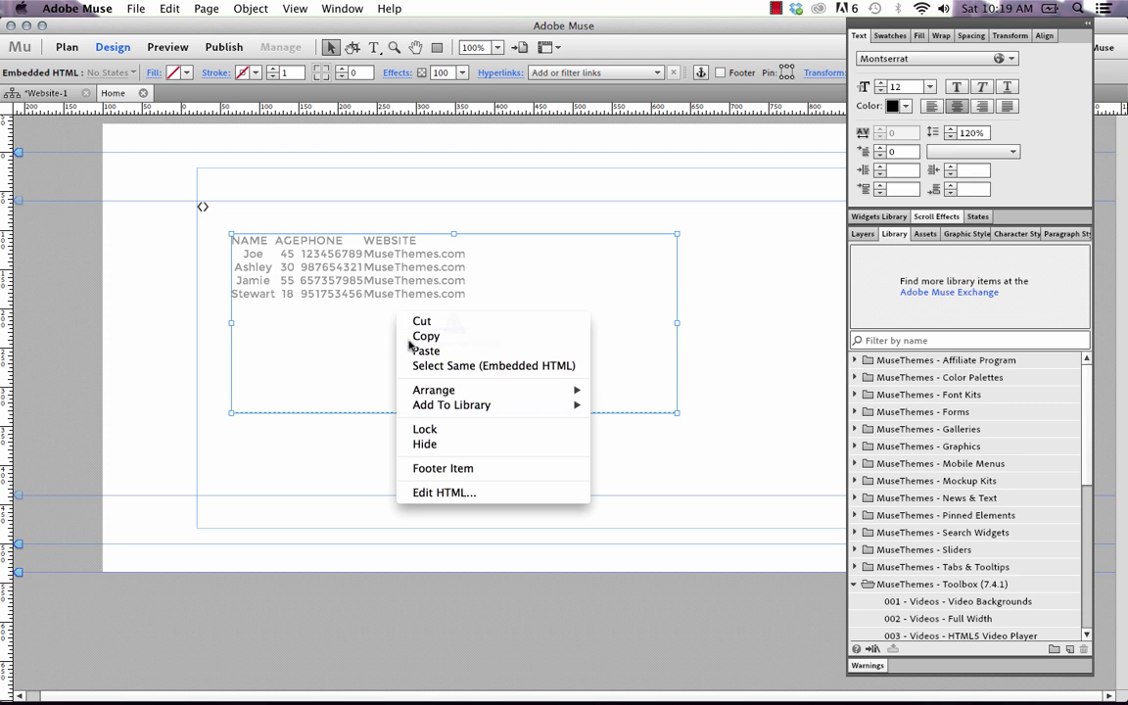
pyautogui.click(431, 492)
pyautogui.scroll(-8, 419, 399)
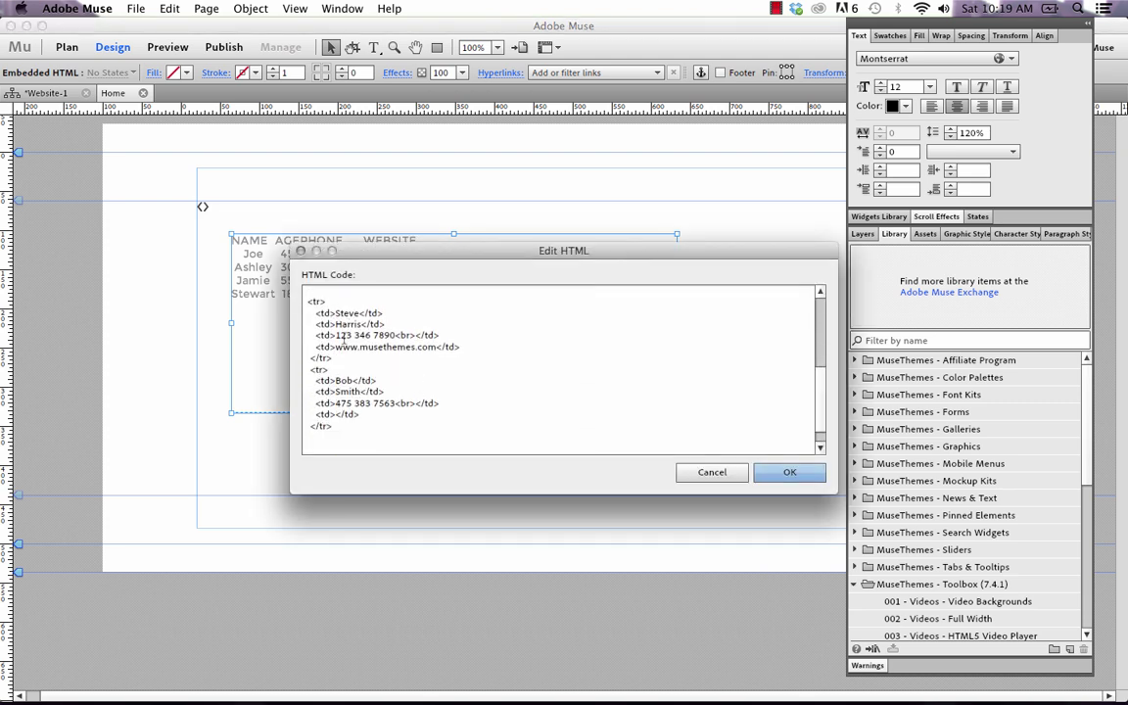
pyautogui.click(336, 416)
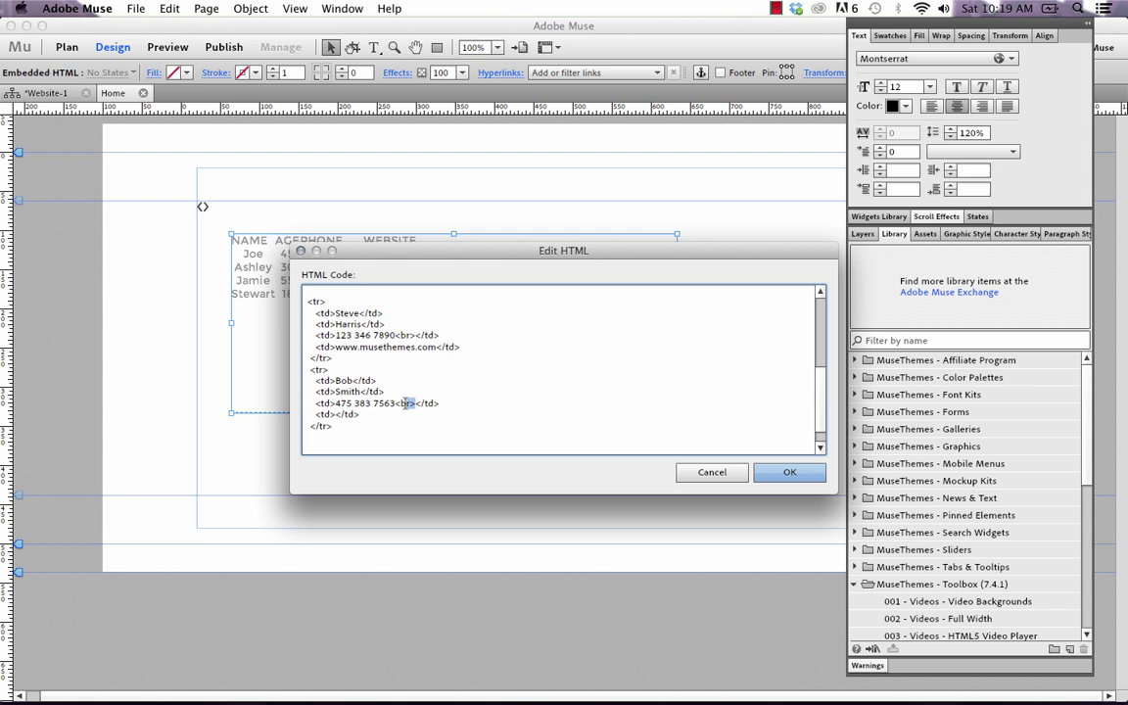
pyautogui.press('BackSpace')
pyautogui.write('www.google.com')
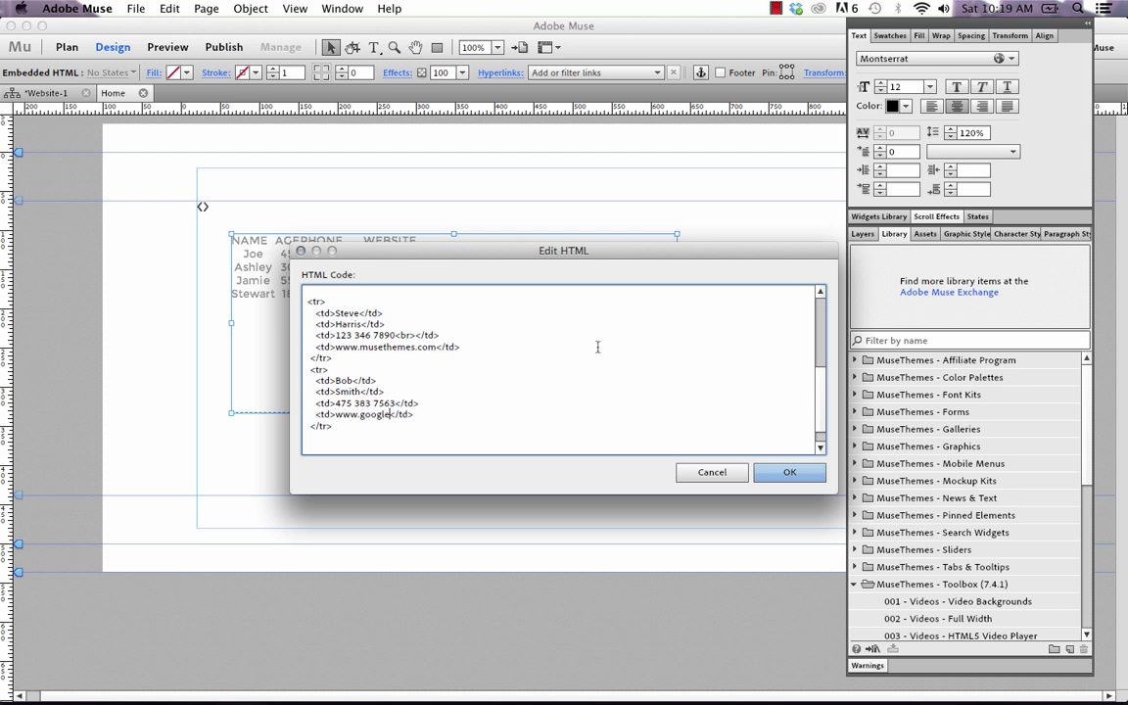
pyautogui.click(784, 471)
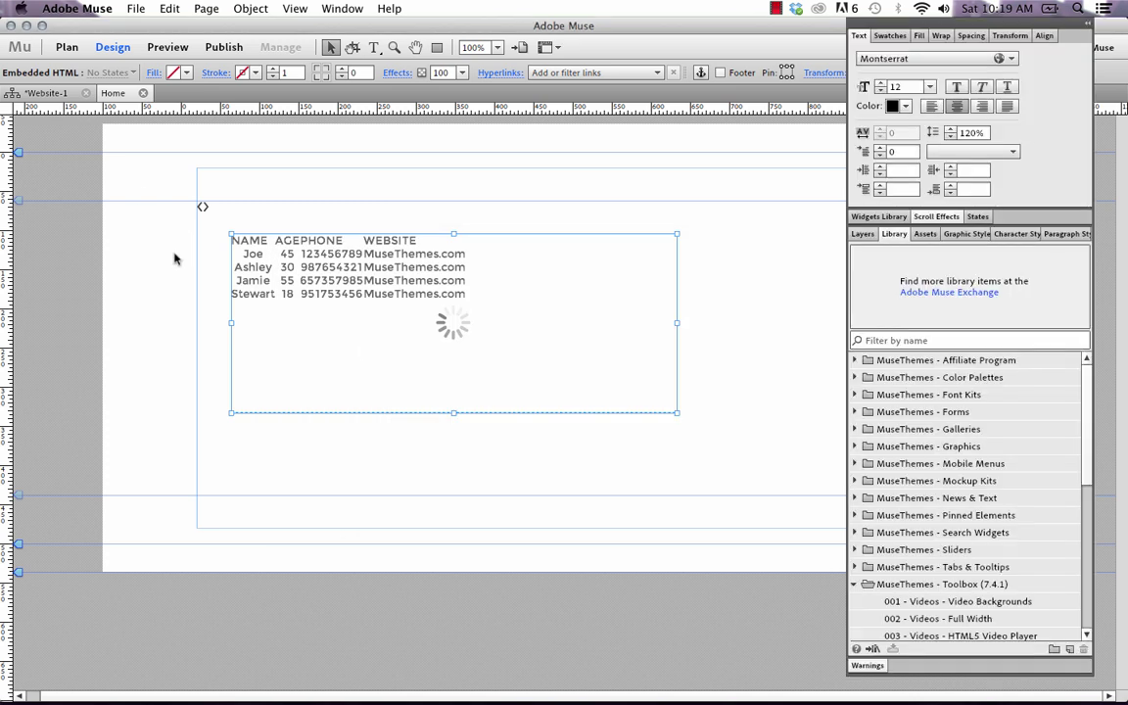
# Preview the page in Firefox, sort the table by website and other columns, then return to Muse.
pyautogui.click(174, 255)
pyautogui.click(137, 9)
pyautogui.click(223, 297)
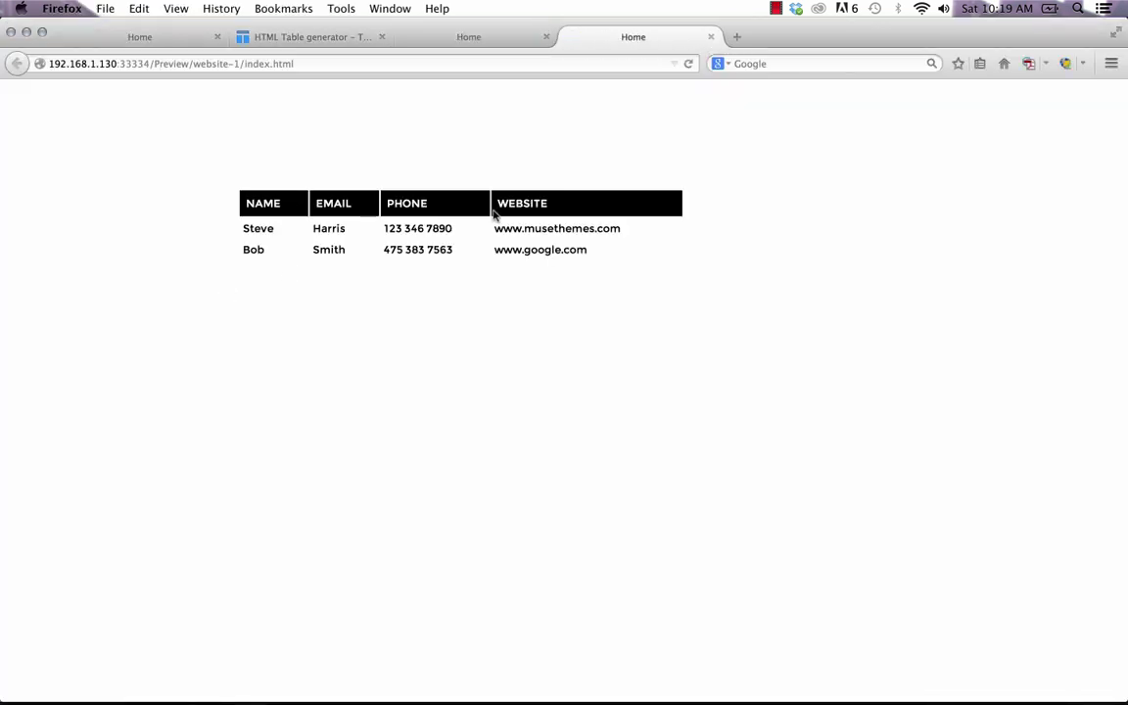
pyautogui.click(495, 209)
pyautogui.click(325, 206)
pyautogui.click(338, 204)
pyautogui.click(511, 203)
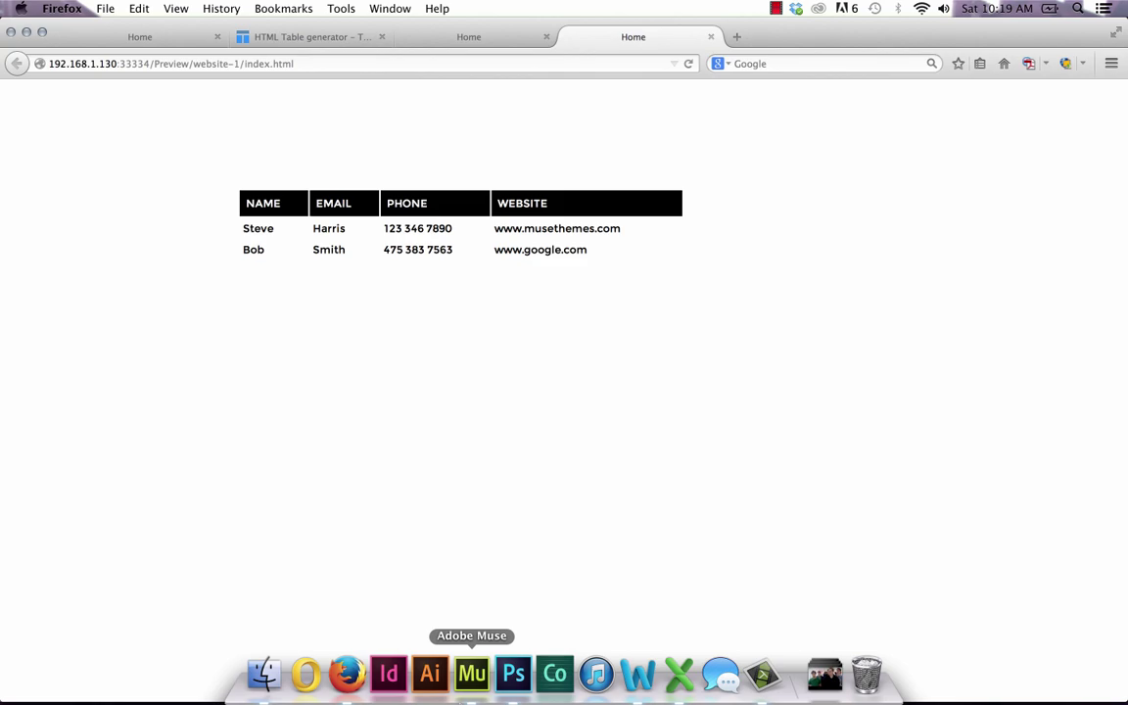
pyautogui.click(471, 674)
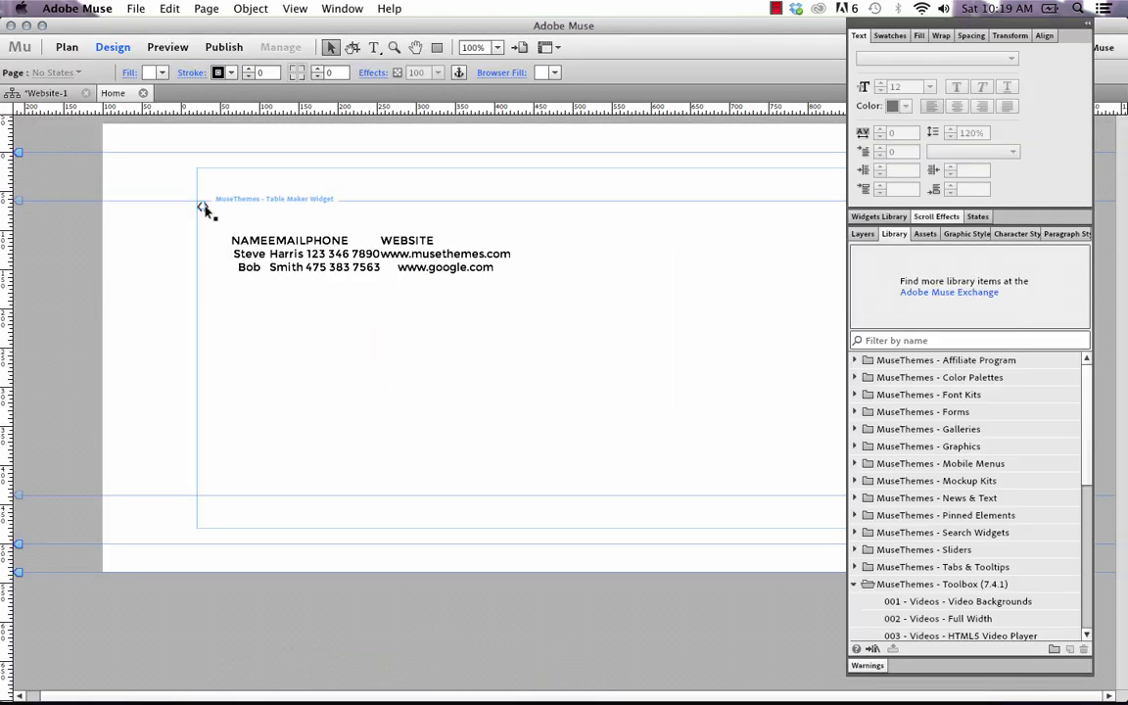
# Set the Table Maker header background to 22A5BF and header row height to 15.
pyautogui.click(200, 204)
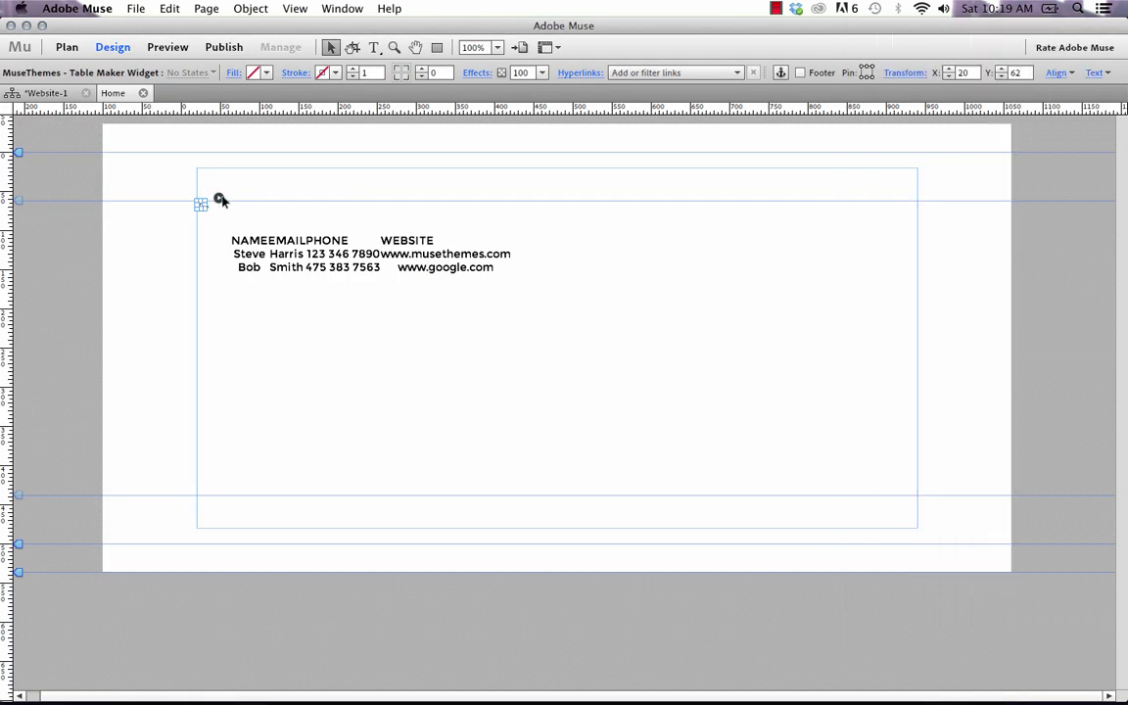
pyautogui.click(218, 198)
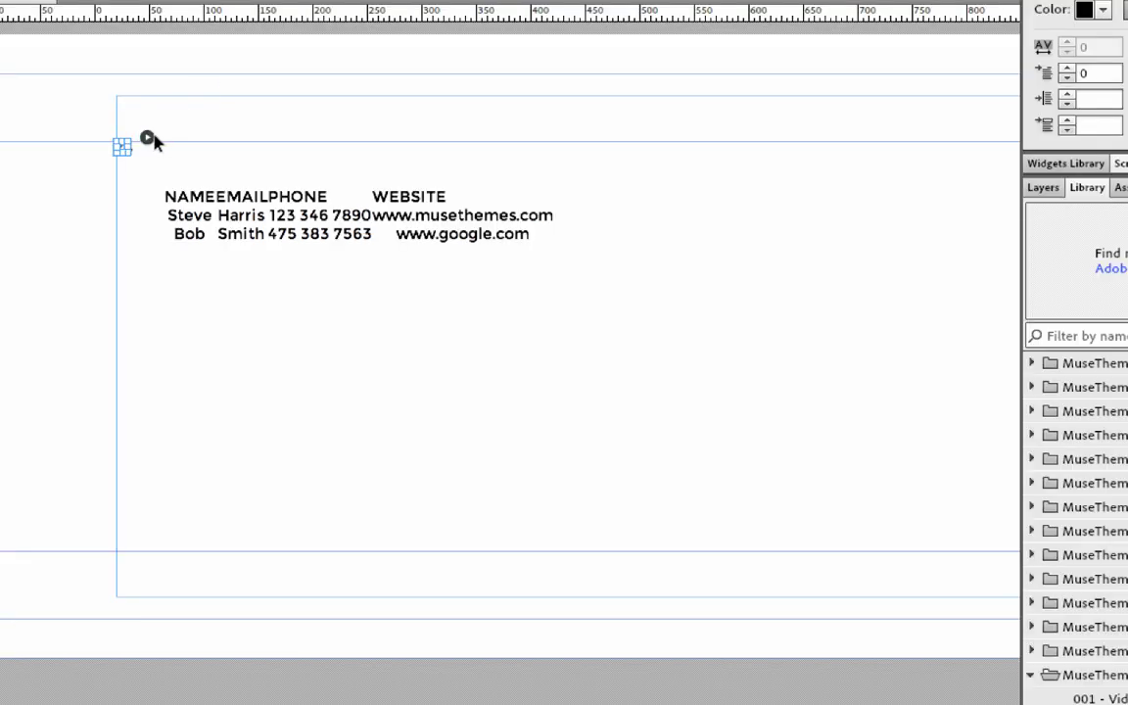
pyautogui.click(147, 137)
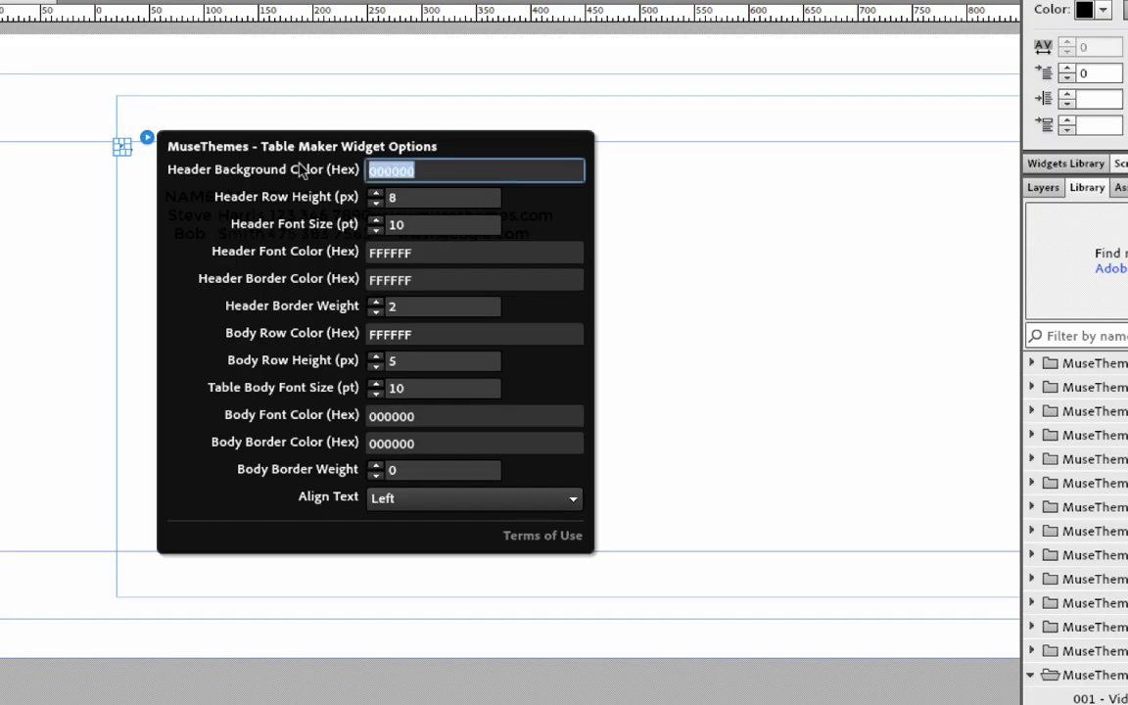
pyautogui.write('22A5BF')
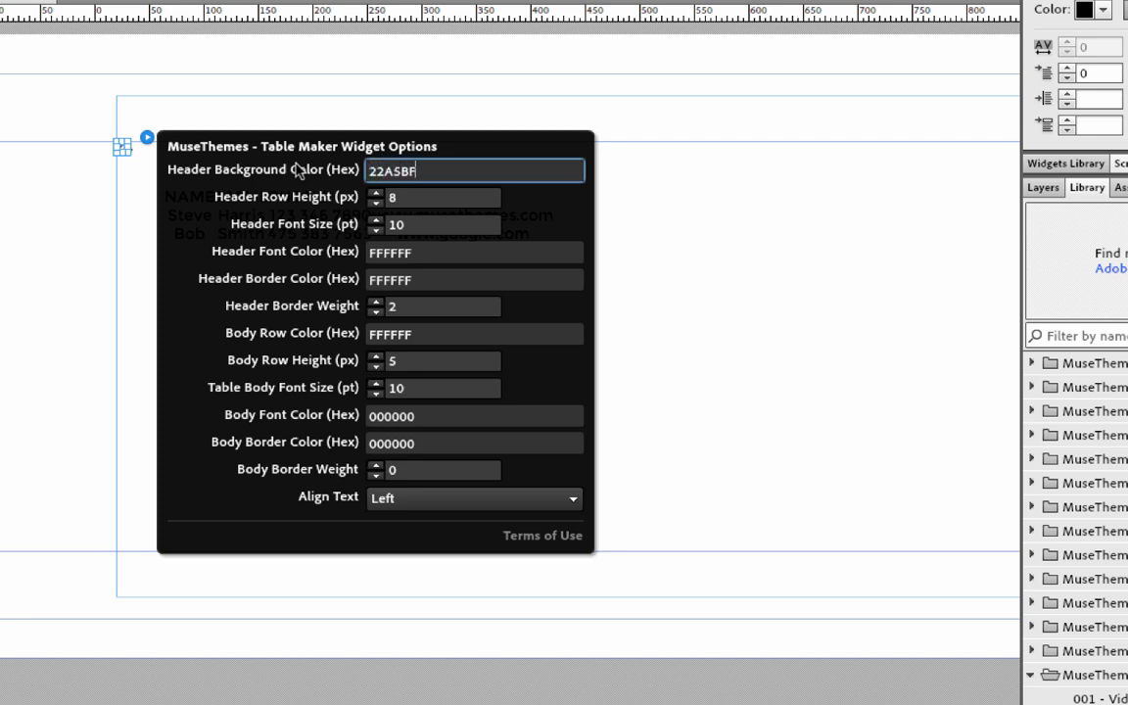
pyautogui.press('Tab')
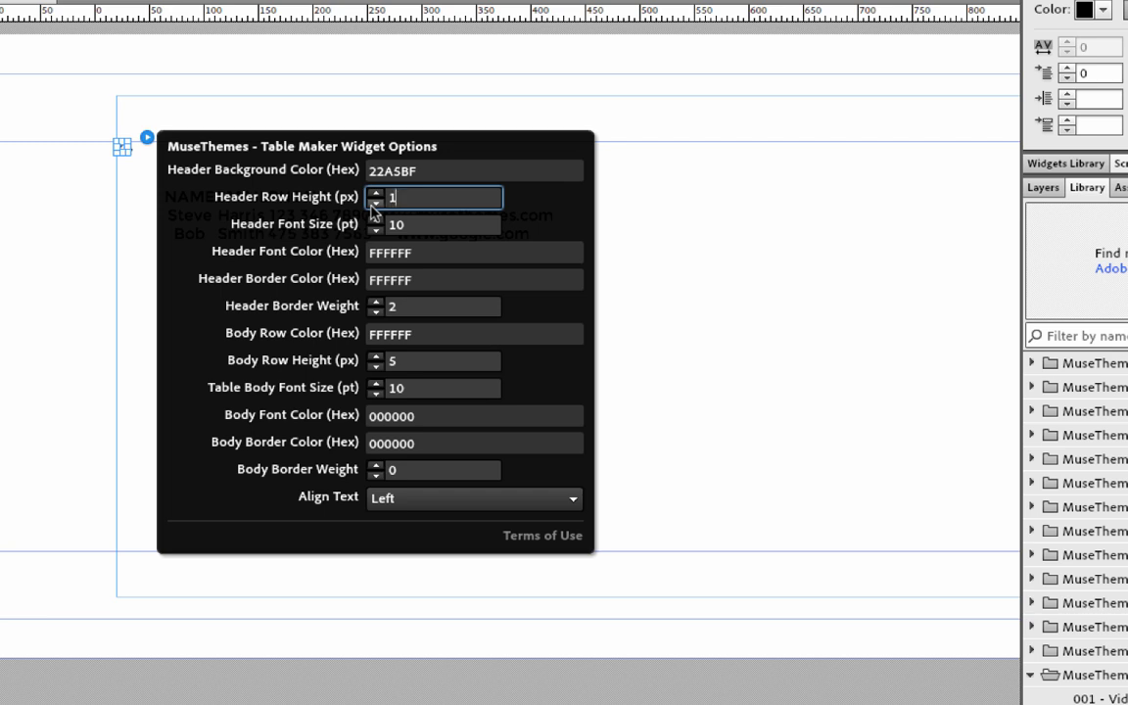
pyautogui.press('Tab')
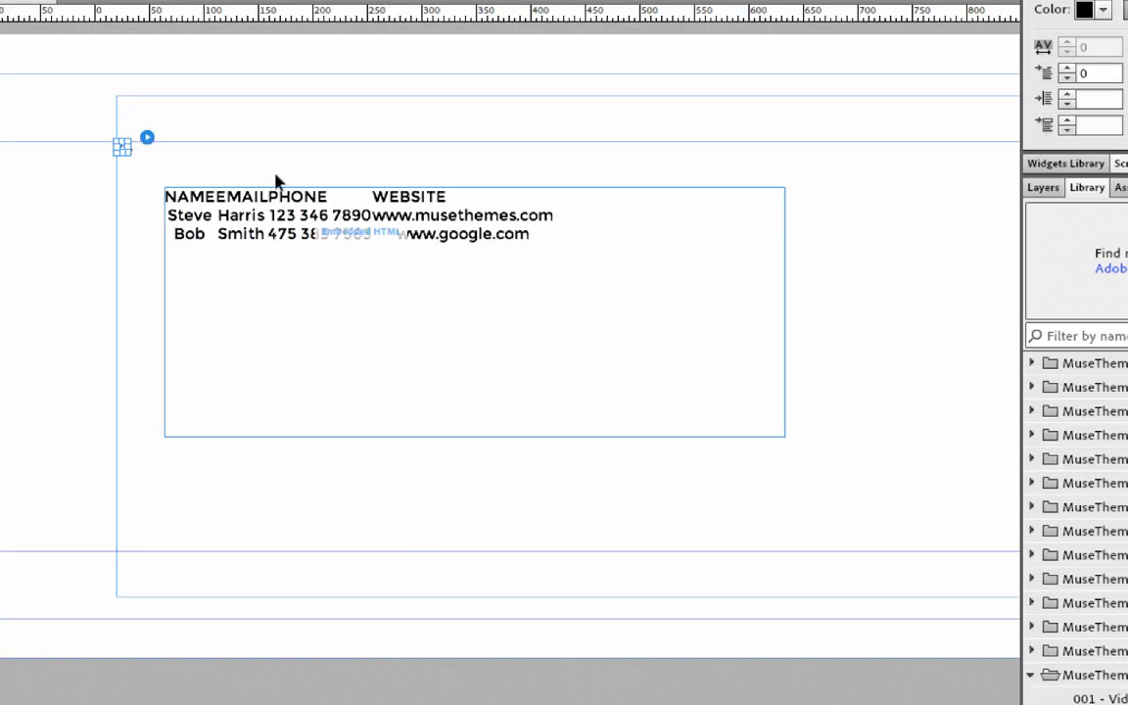
# Set the header border colour to 000000 and preview the restyled page in the browser.
pyautogui.click(146, 139)
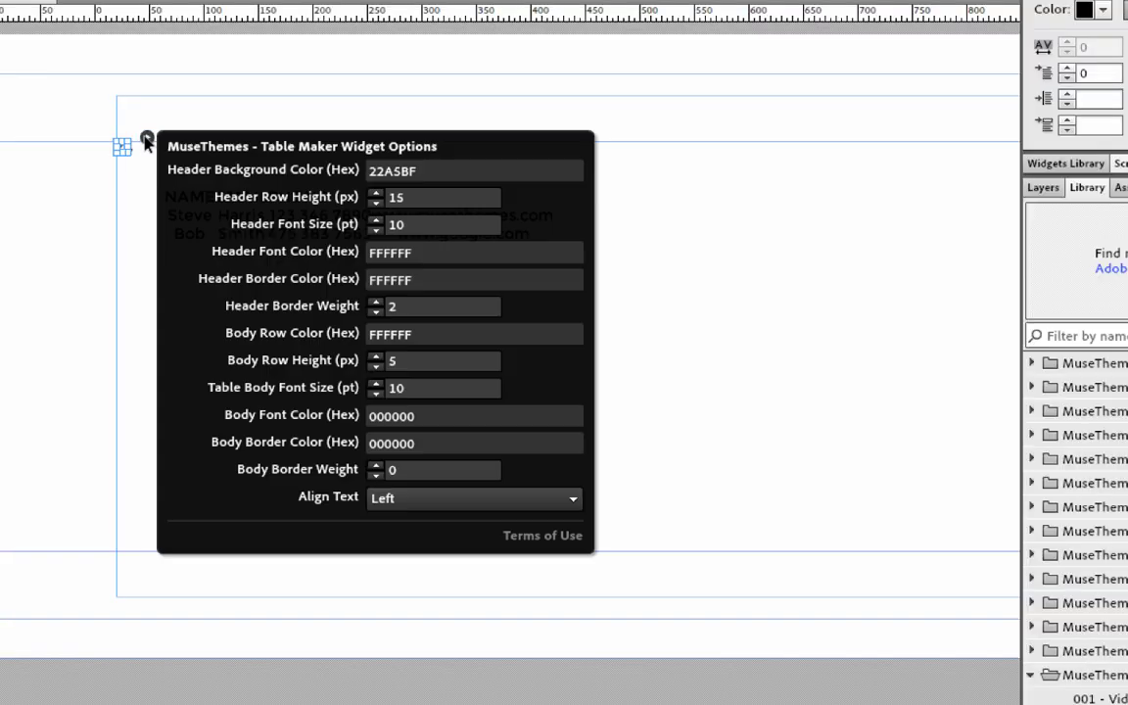
pyautogui.doubleClick(431, 280)
pyautogui.write('000000')
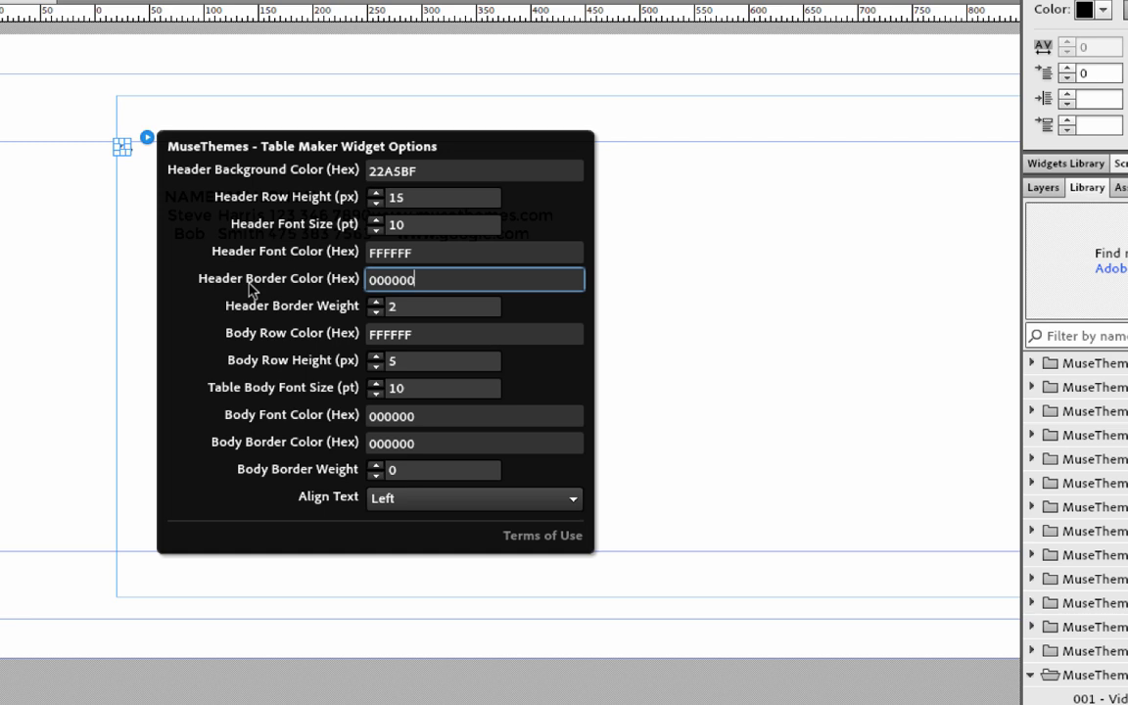
pyautogui.click(250, 289)
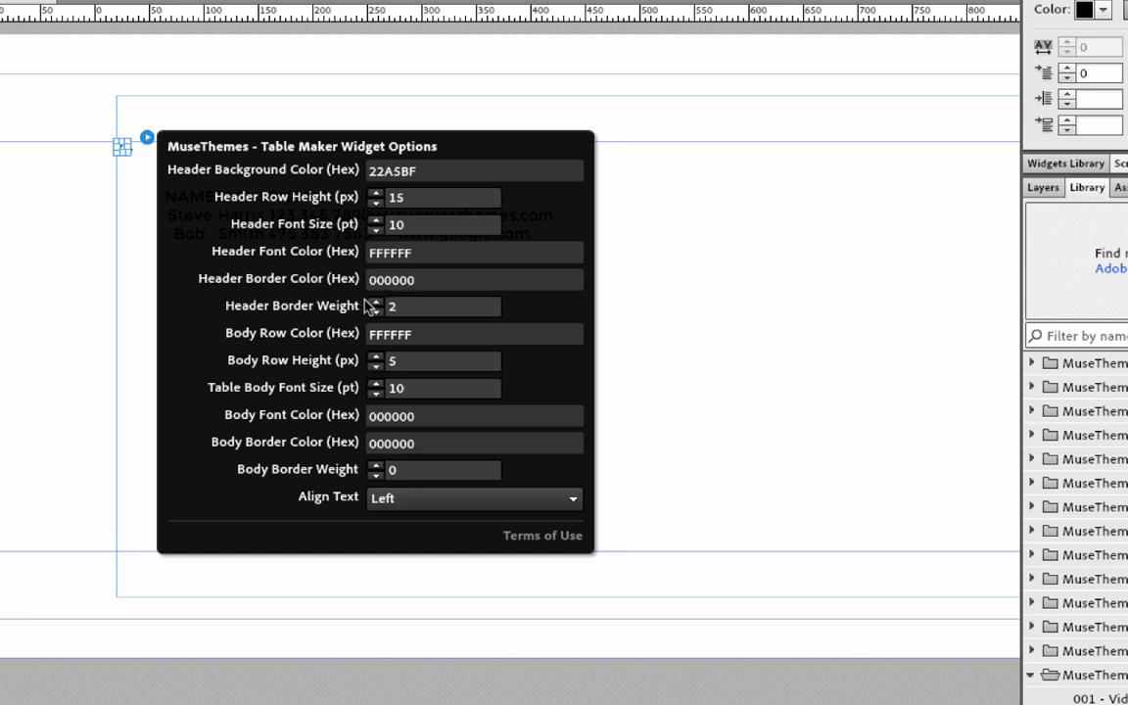
pyautogui.click(39, 305)
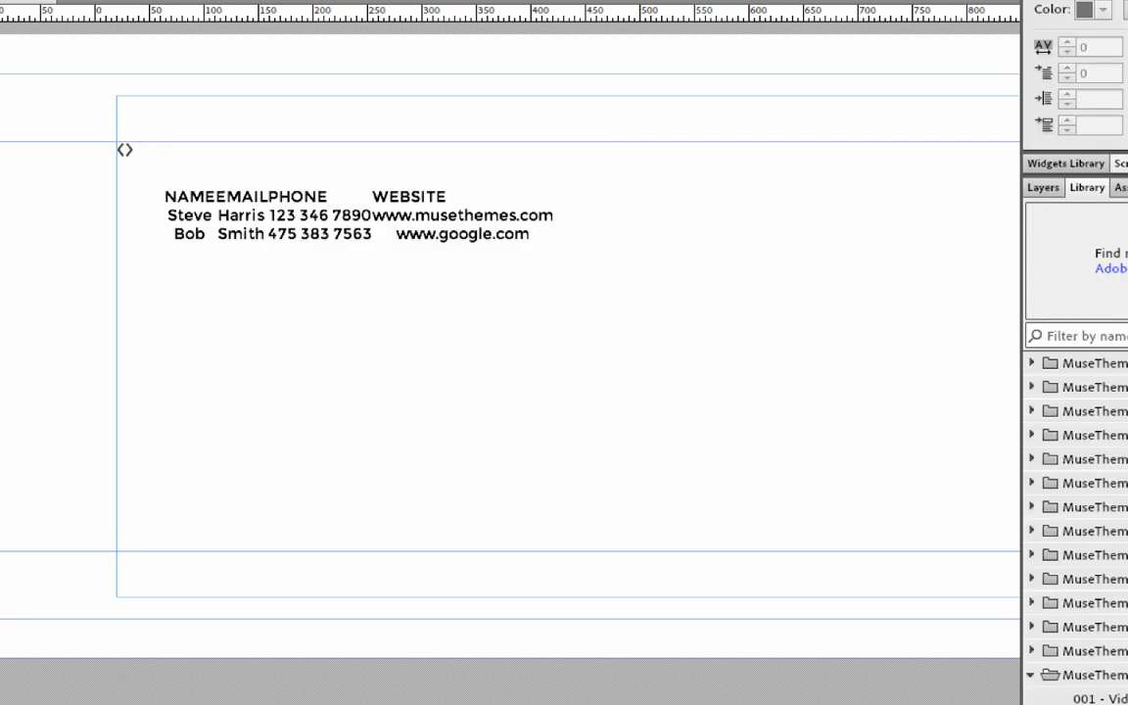
pyautogui.click(30, 0)
pyautogui.click(142, 280)
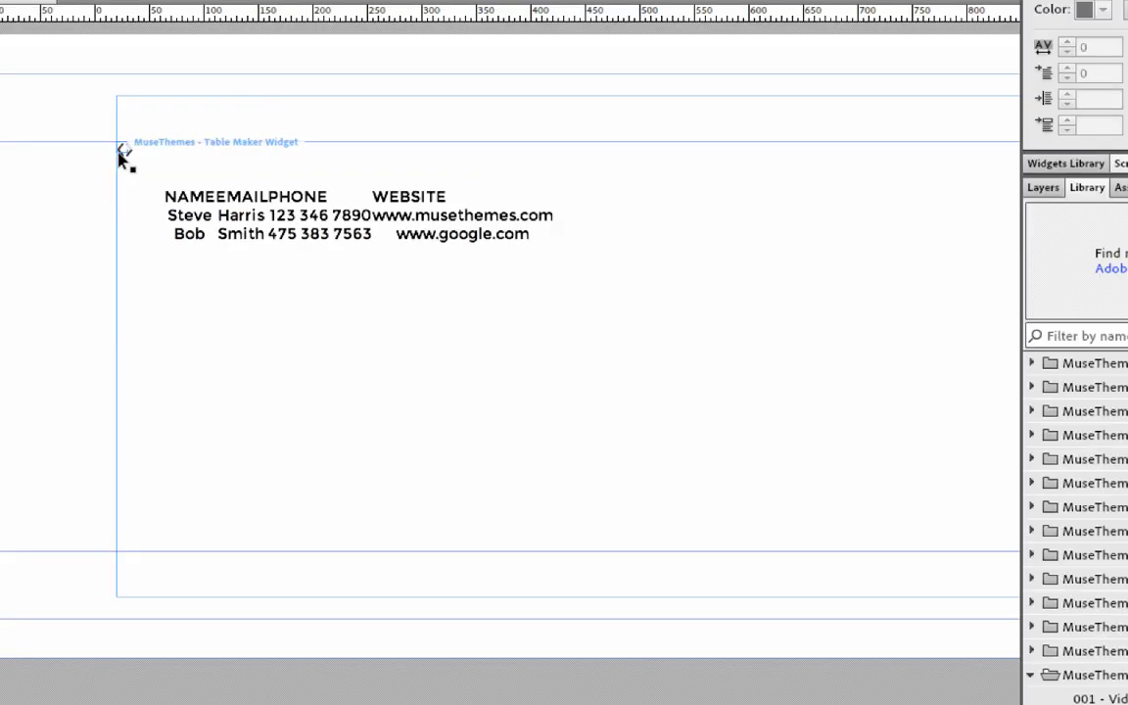
# Set body row colour 000000, body row height 8, body font colour FFFFFF and body border weight 1.
pyautogui.click(146, 140)
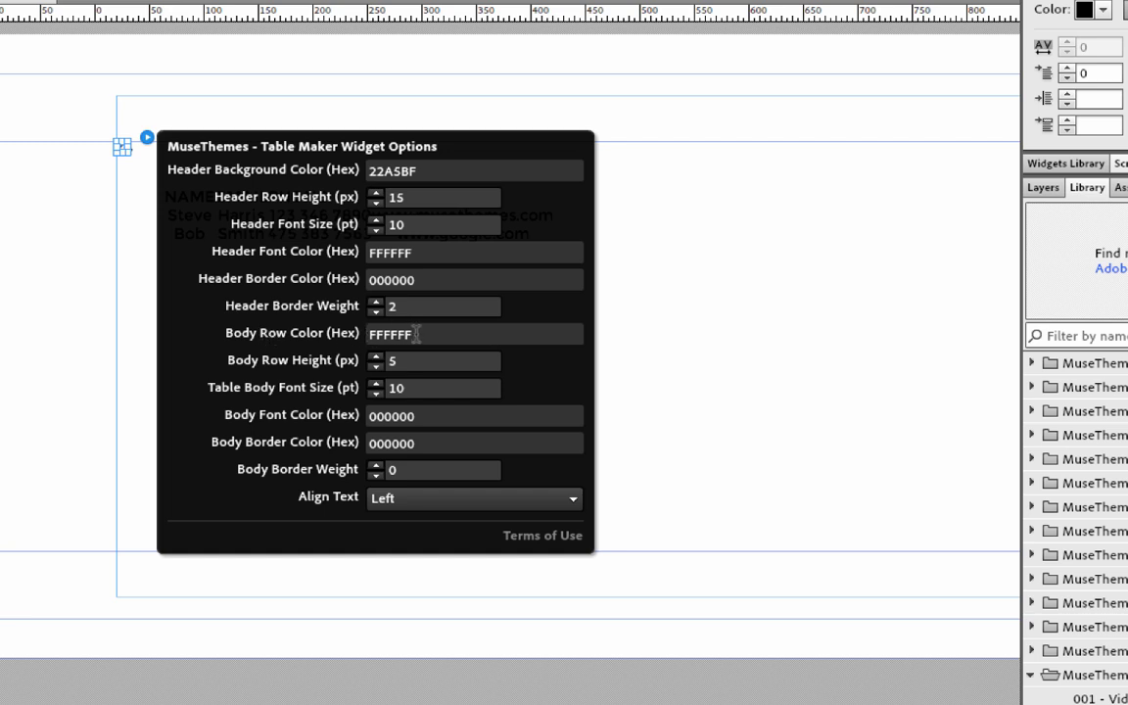
pyautogui.click(378, 334)
pyautogui.write('000000')
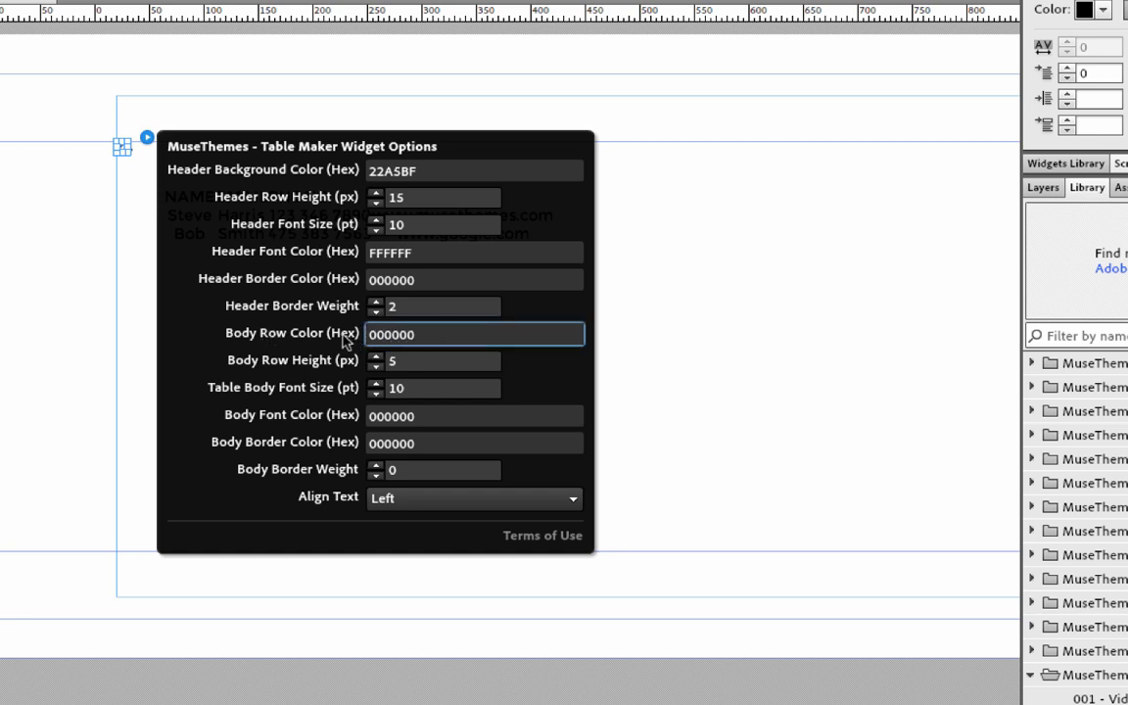
pyautogui.click(432, 360)
pyautogui.write('6')
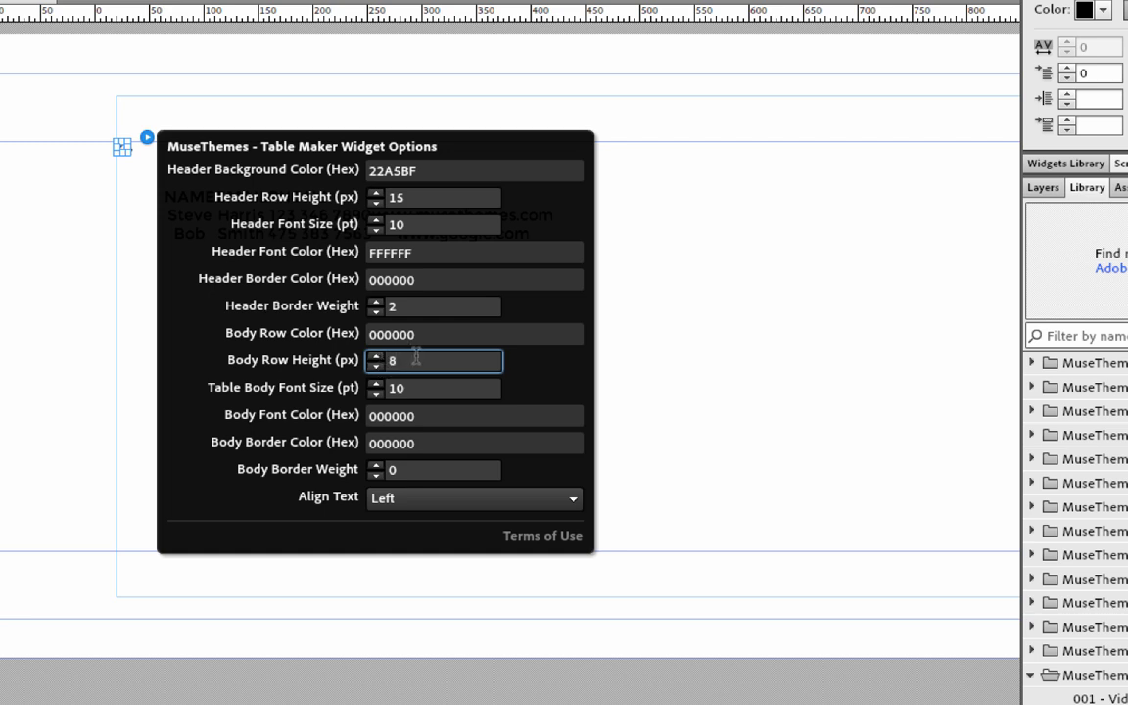
pyautogui.click(382, 418)
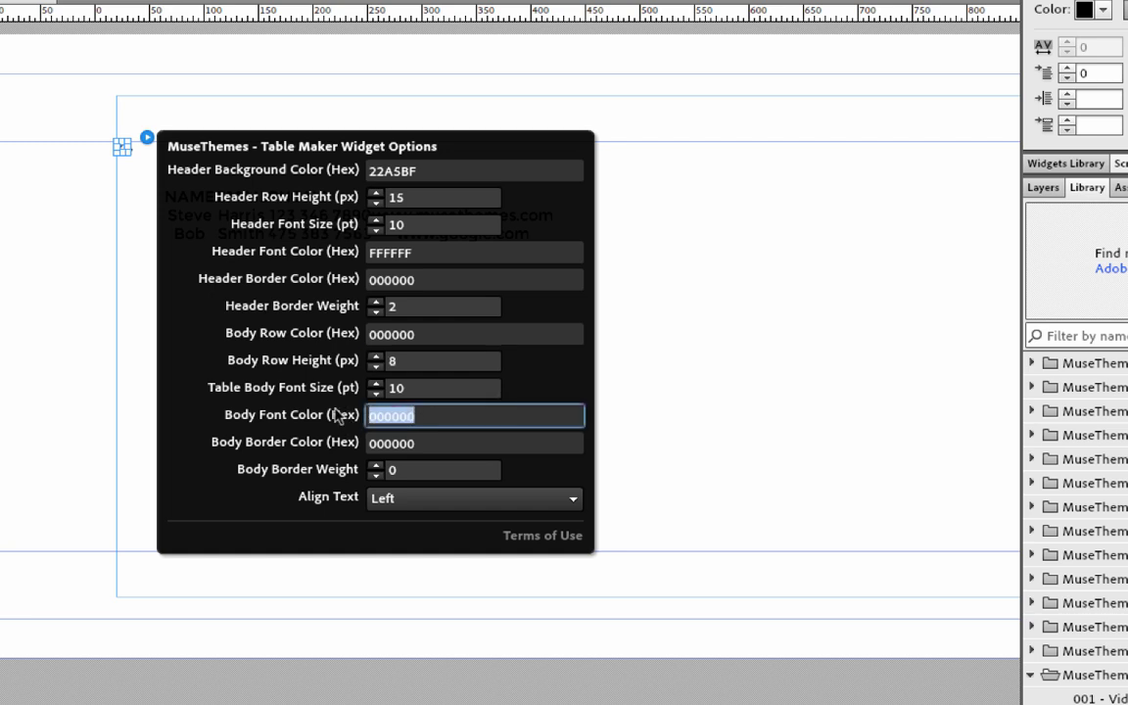
pyautogui.write('FFFFFF')
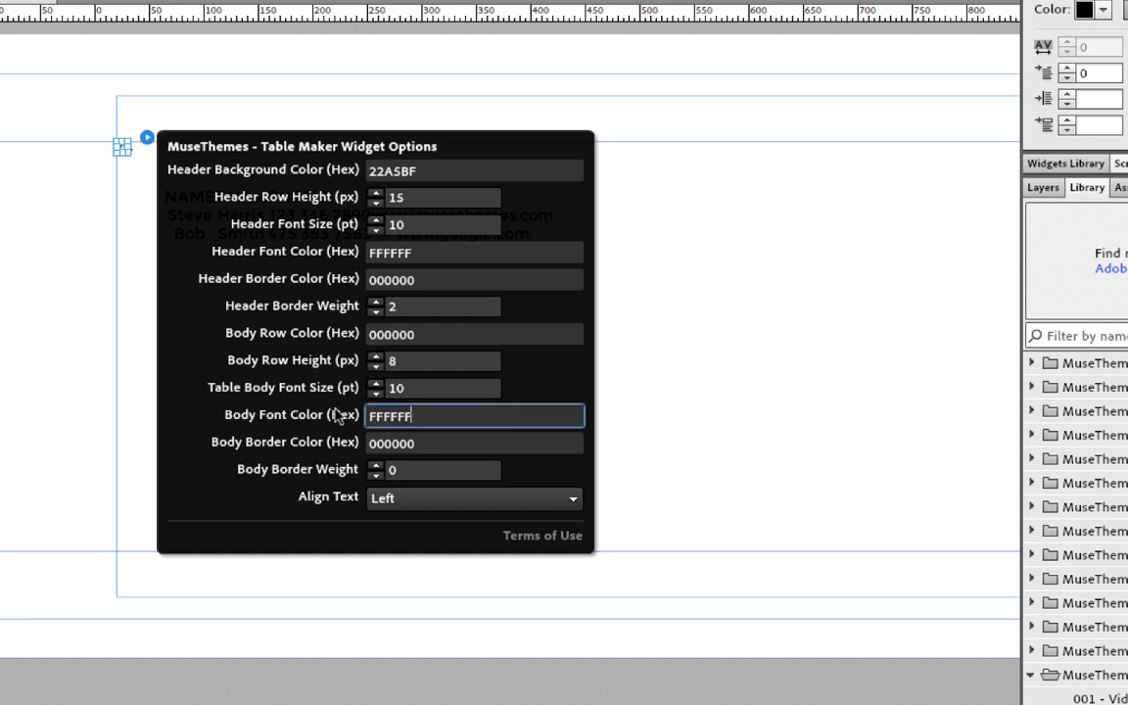
pyautogui.press('Return')
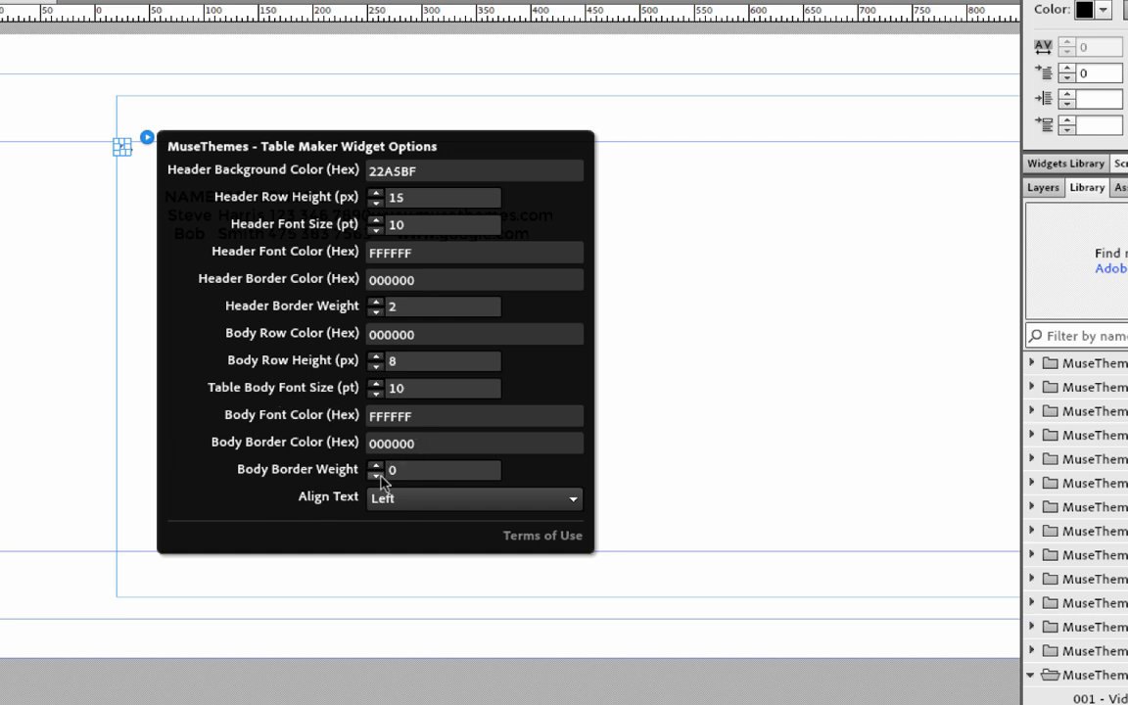
pyautogui.click(377, 467)
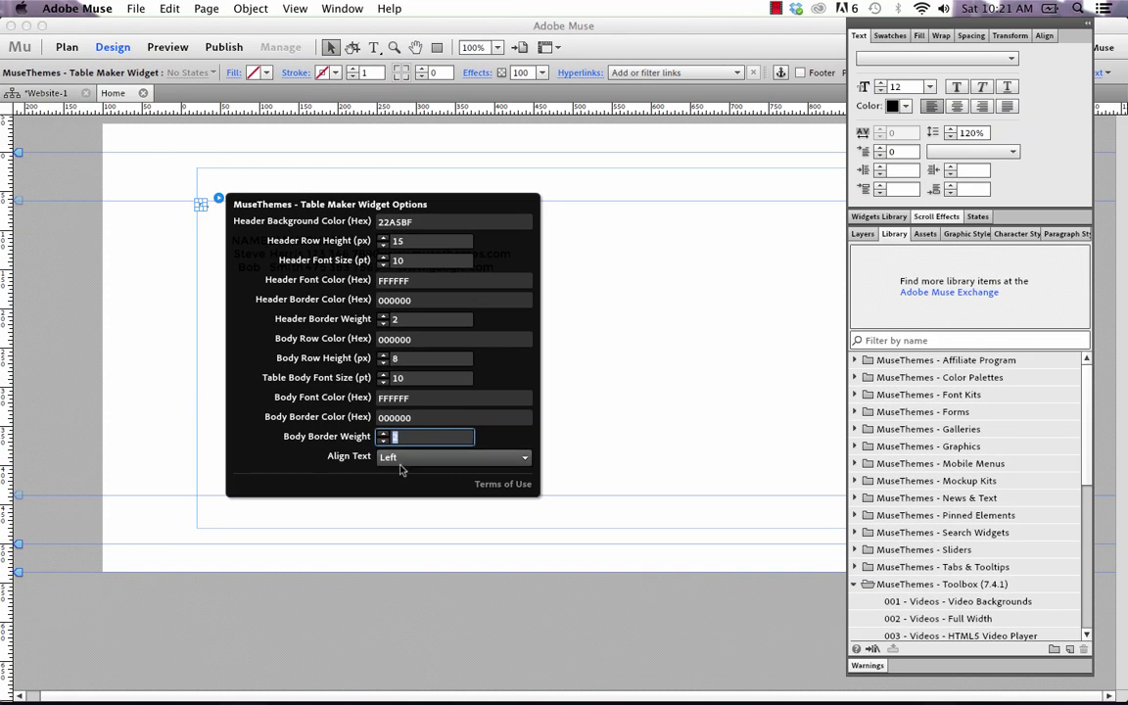
pyautogui.click(597, 336)
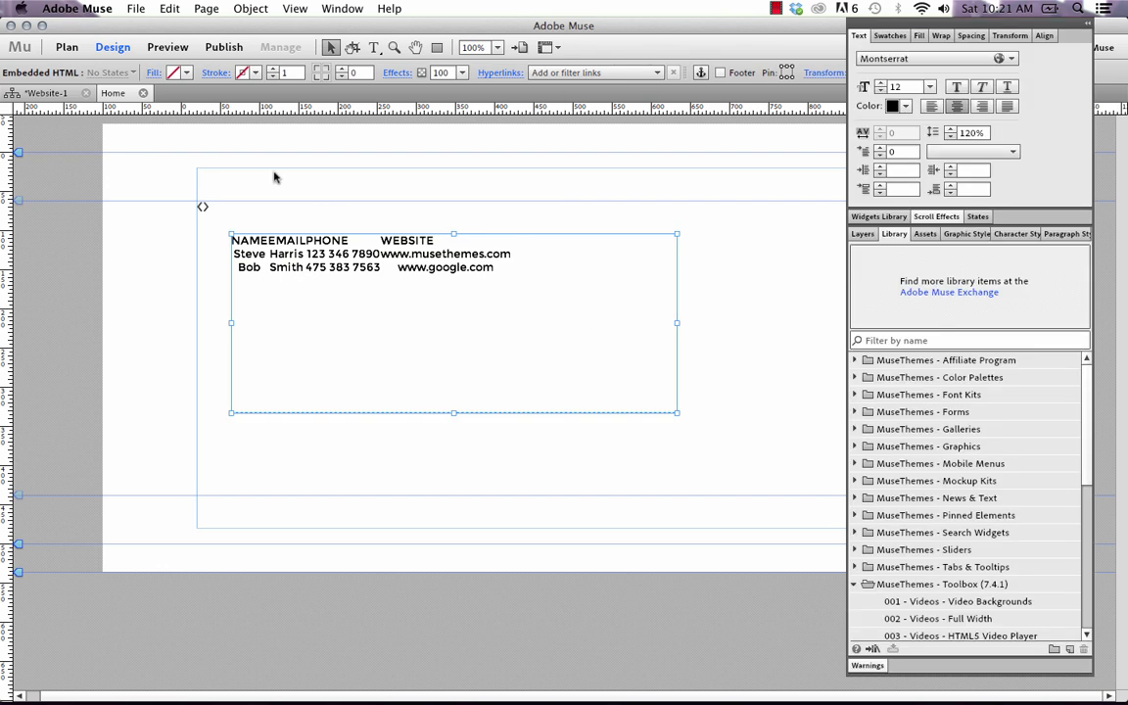
pyautogui.click(136, 8)
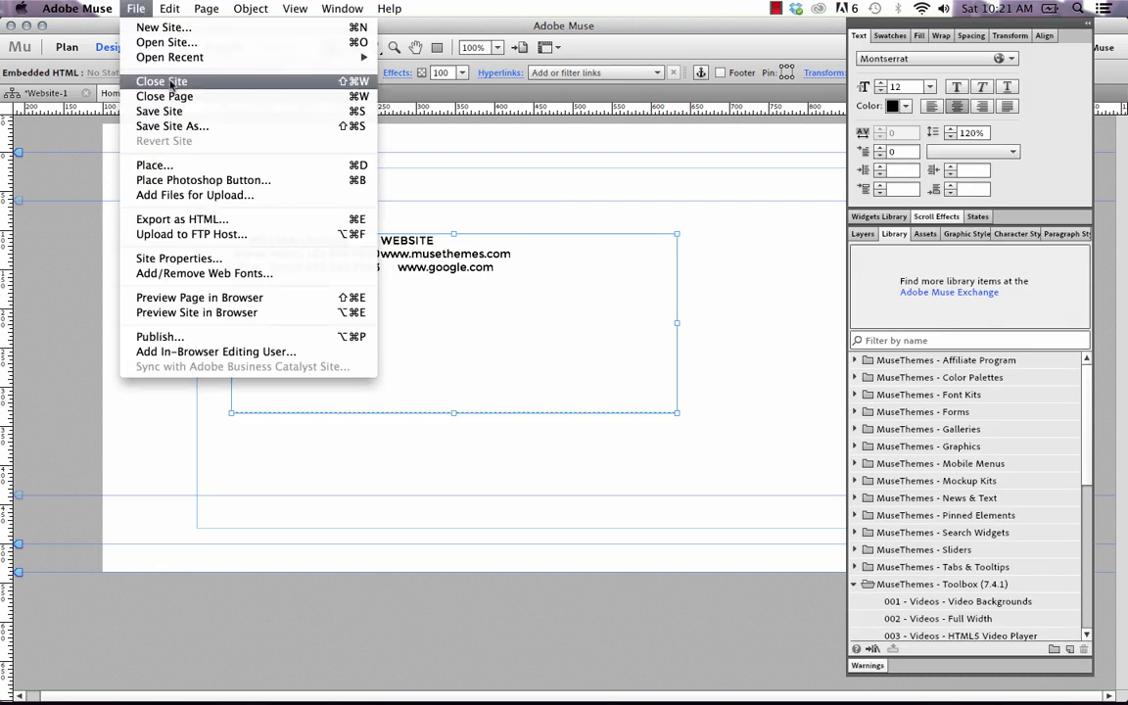
# Preview the teal-header, black-body table in Firefox, sort it by NAME and EMAIL, then return to Muse.
pyautogui.click(218, 295)
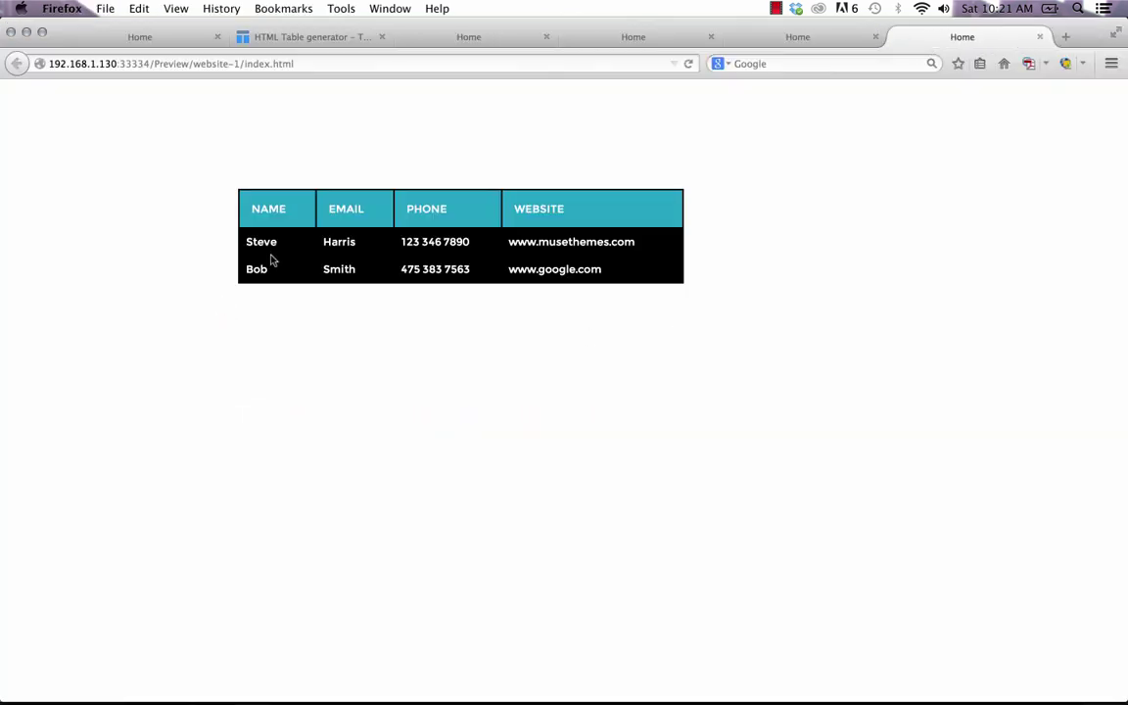
pyautogui.click(304, 219)
pyautogui.click(367, 213)
pyautogui.moveTo(387, 697)
pyautogui.click(473, 676)
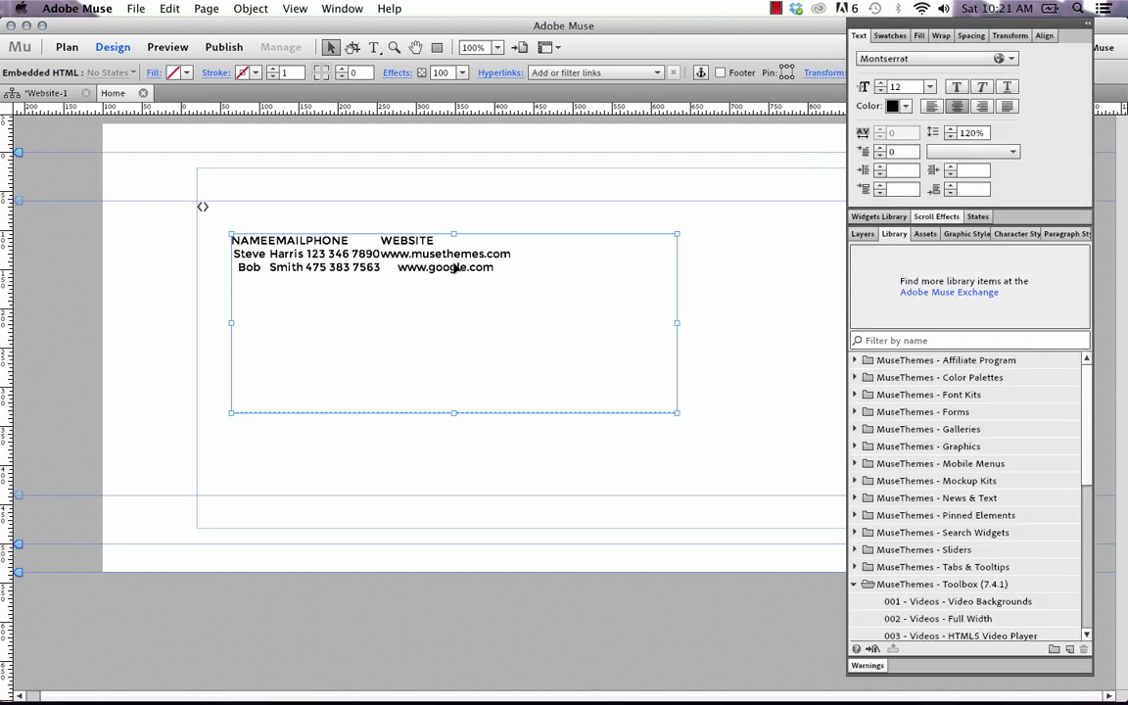
# Change the table widget's text font from the font list and deselect the table.
pyautogui.click(931, 59)
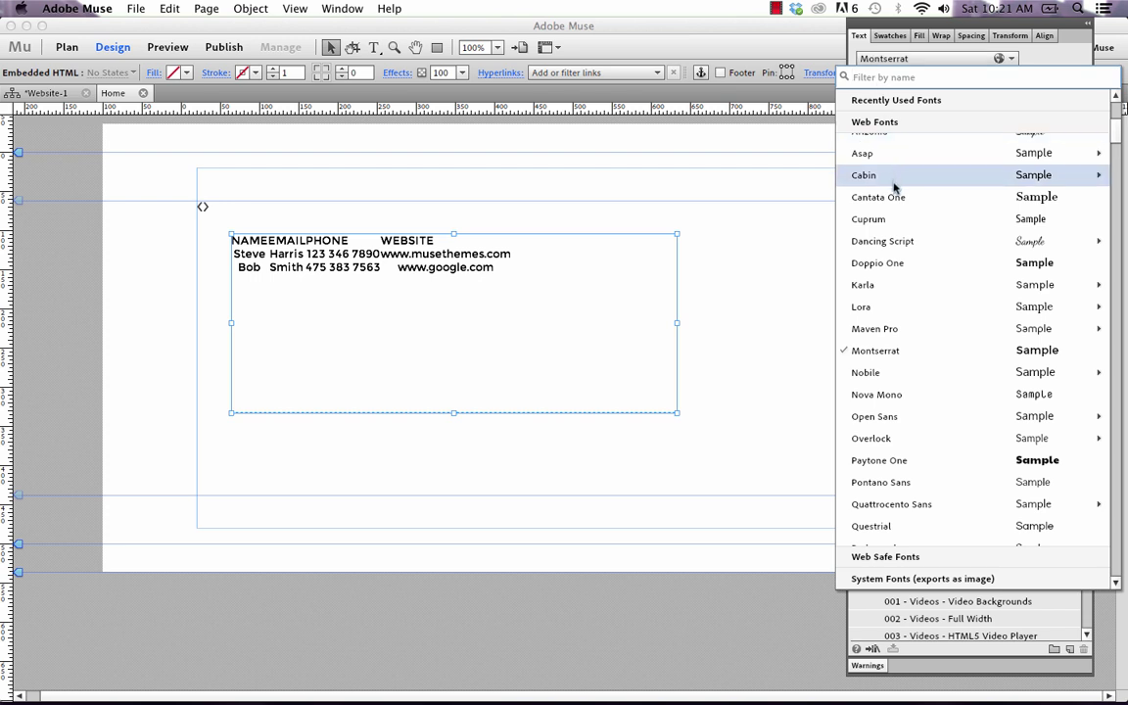
pyautogui.scroll(3, 901, 260)
pyautogui.moveTo(871, 234)
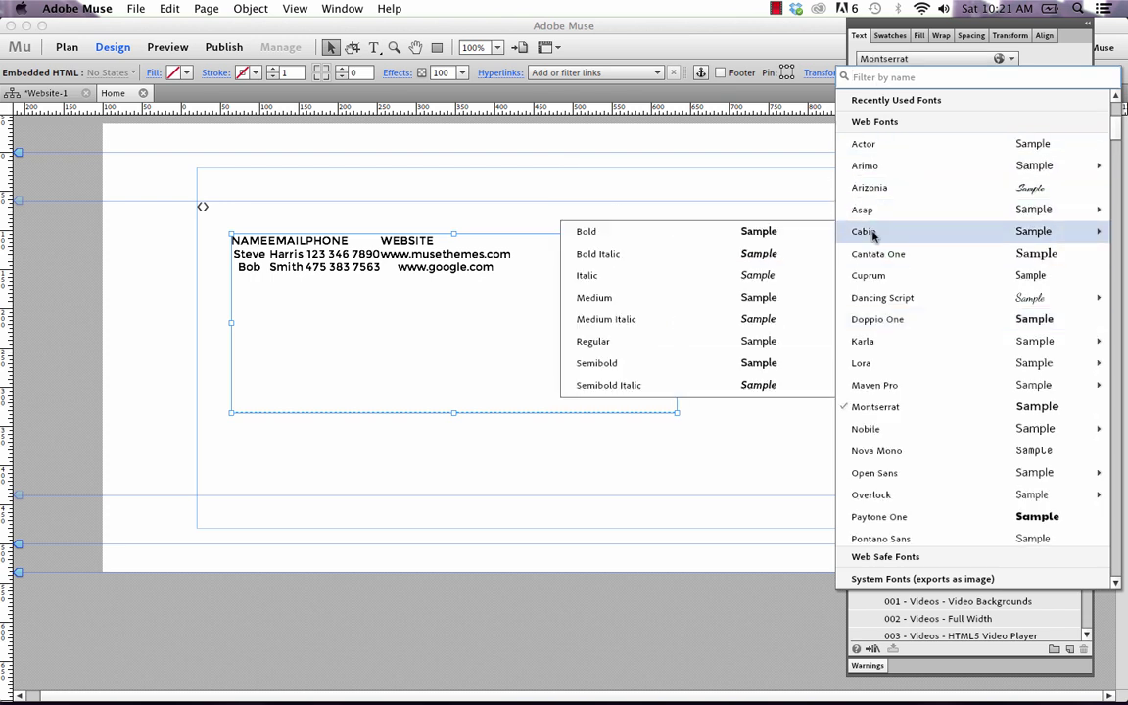
pyautogui.click(619, 340)
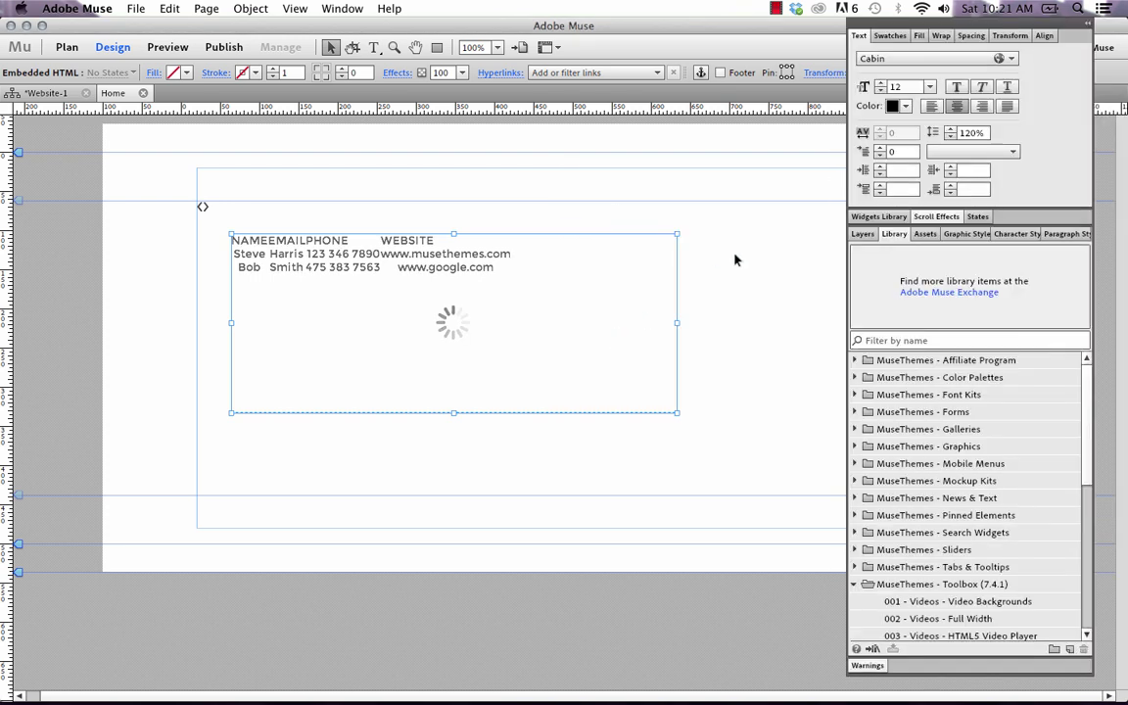
pyautogui.click(737, 260)
# Preview the page in Firefox to check the contact table, then return to the Muse design.
pyautogui.click(137, 8)
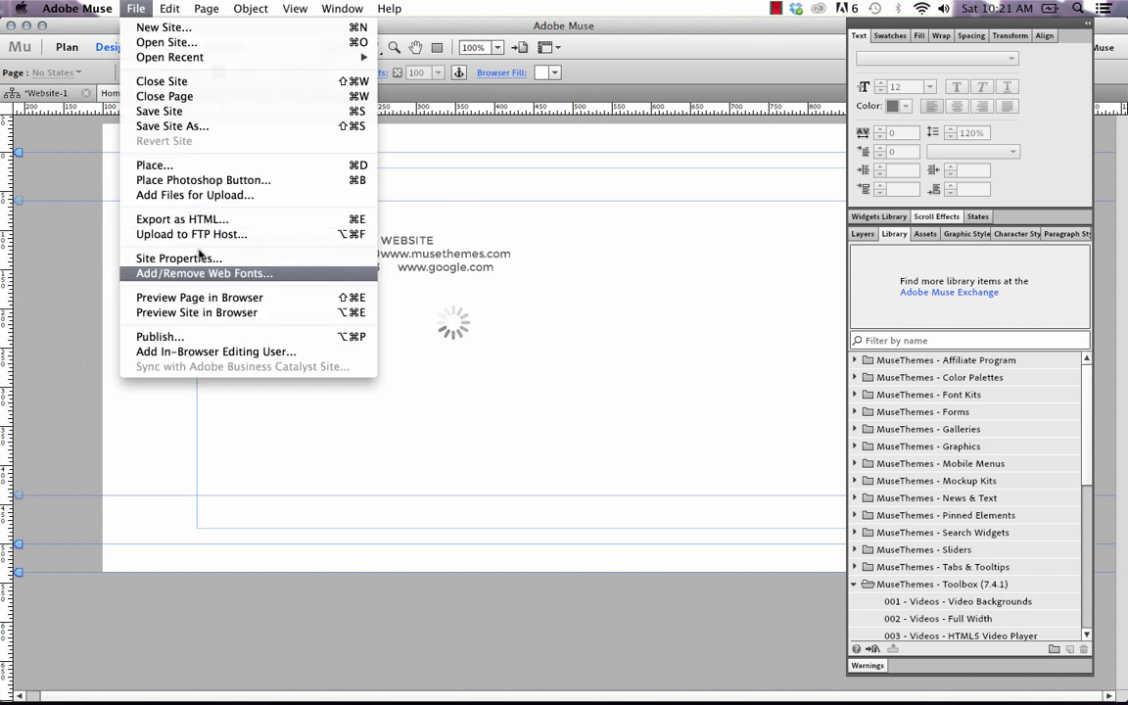
pyautogui.click(209, 297)
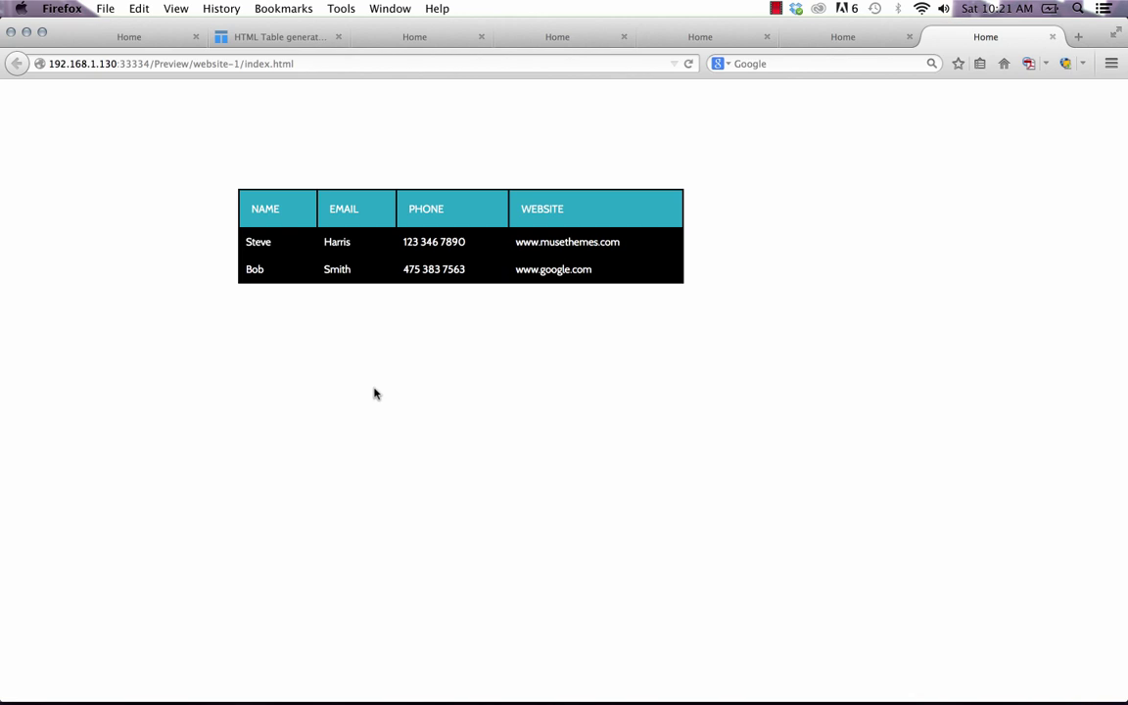
pyautogui.click(425, 627)
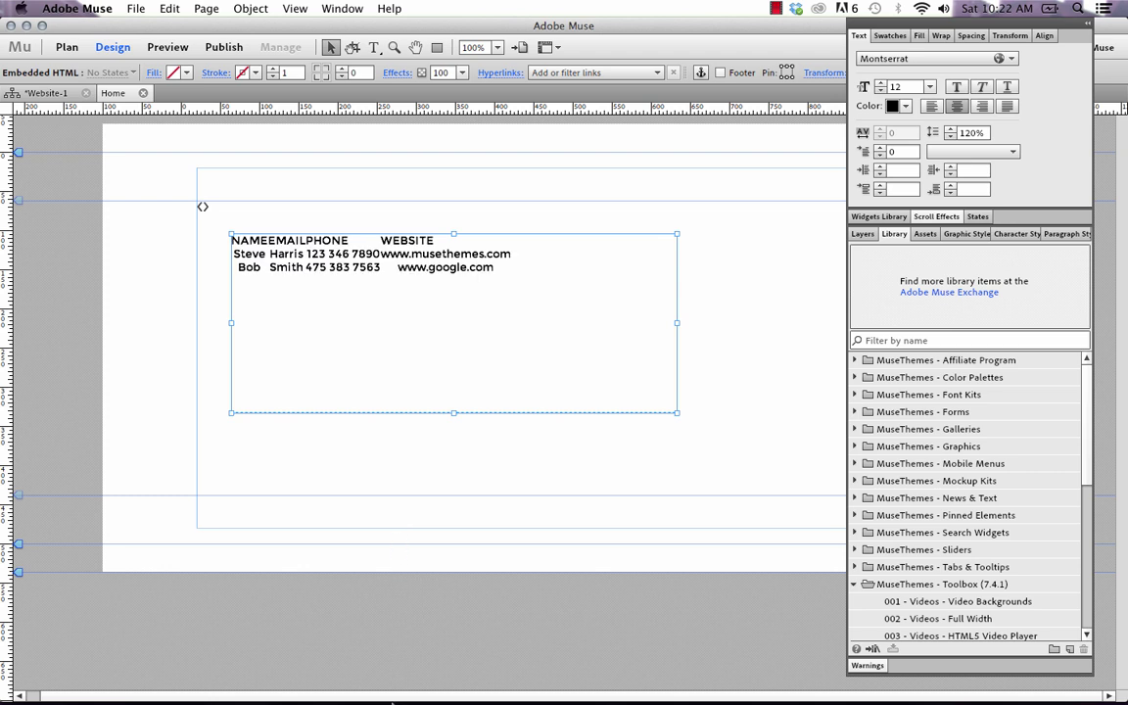
# In the blank Excel sheet, enter Name in A1 and fill it across row 1 to column J.
pyautogui.moveTo(392, 702)
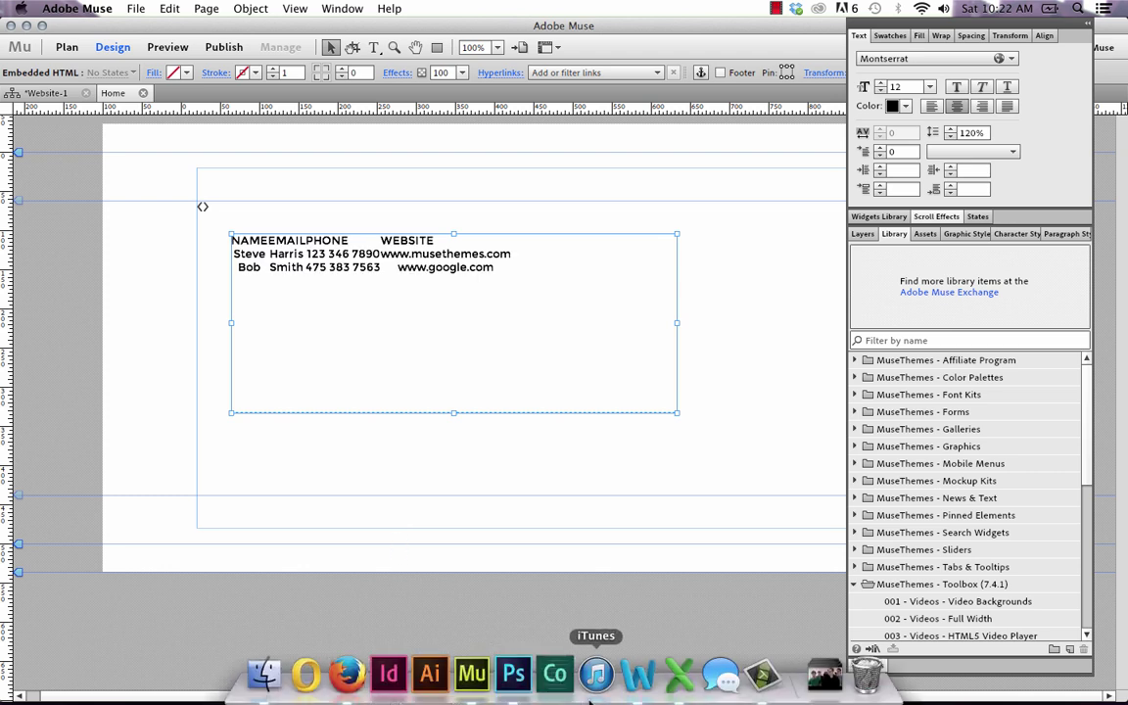
pyautogui.click(679, 676)
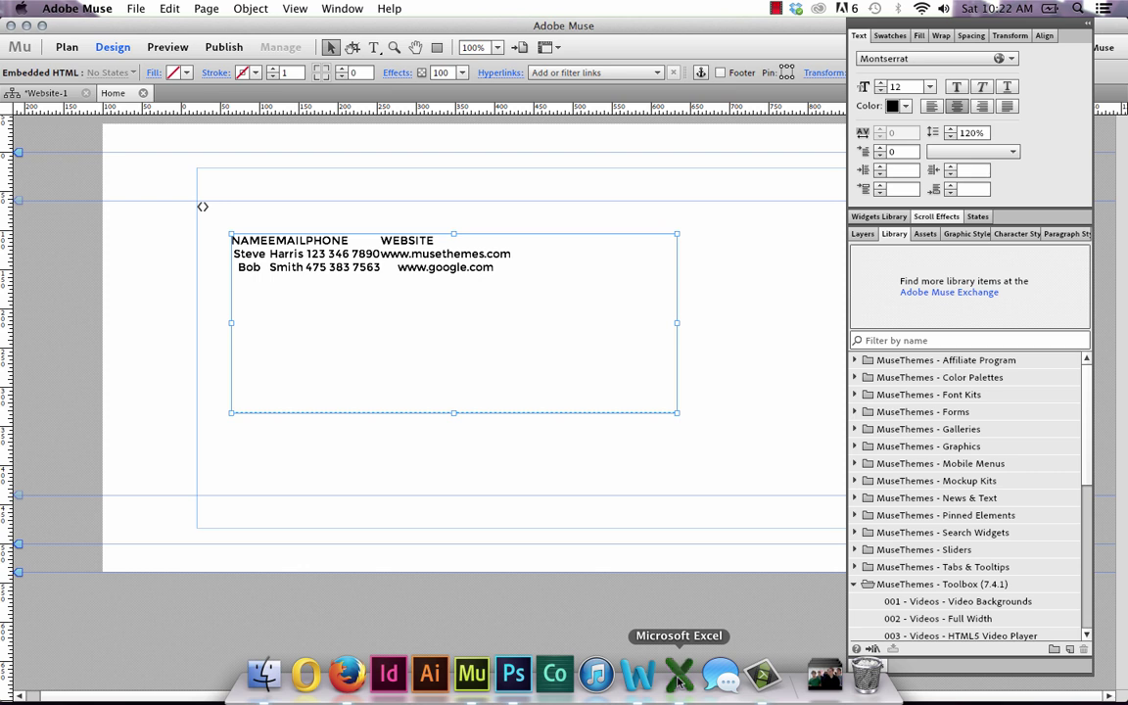
pyautogui.click(298, 188)
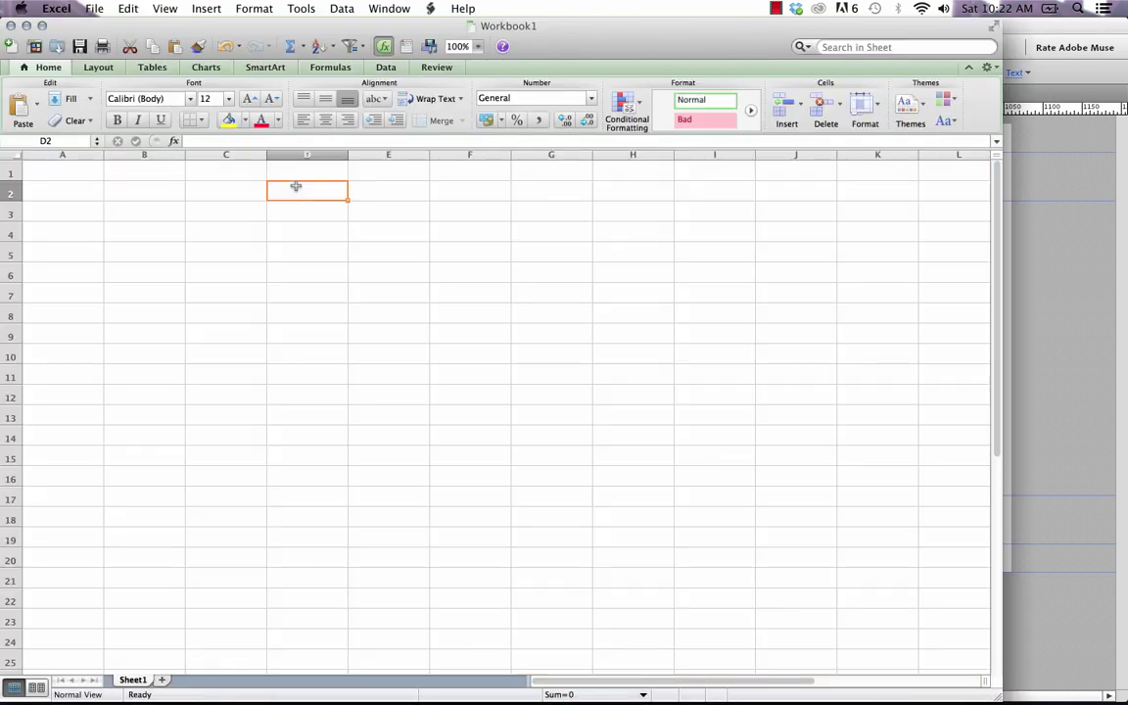
pyautogui.click(69, 169)
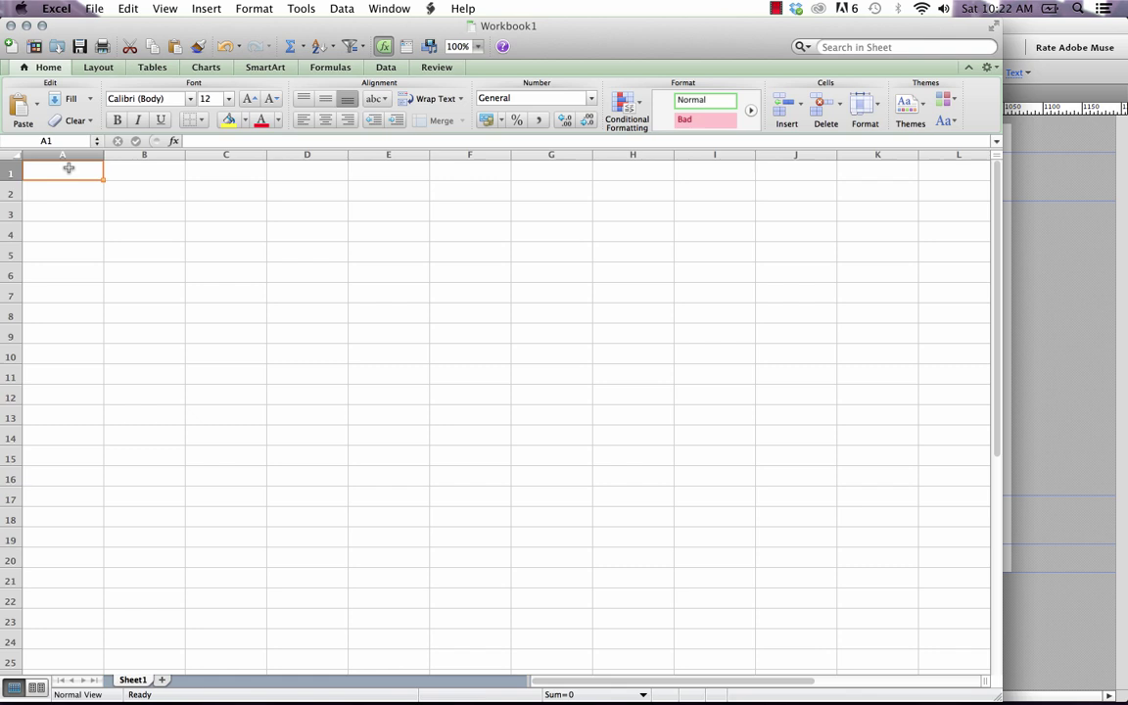
pyautogui.write('Name')
pyautogui.press('Tab')
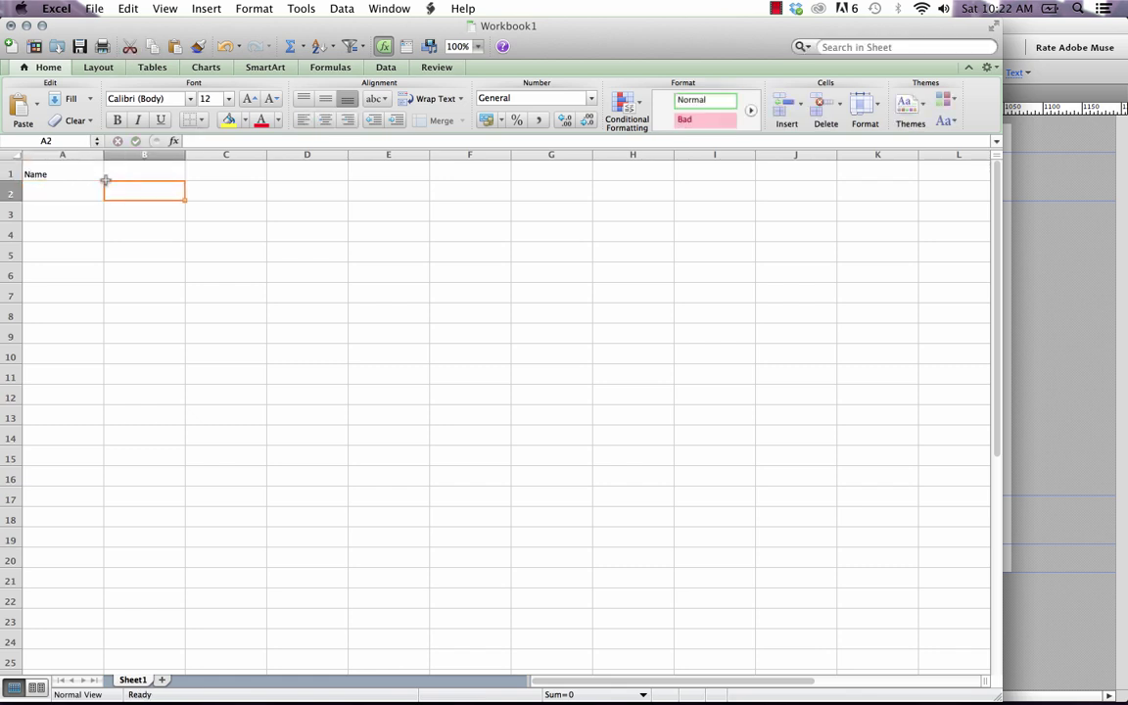
pyautogui.click(93, 167)
pyautogui.moveTo(95, 169); pyautogui.dragTo(834, 172)
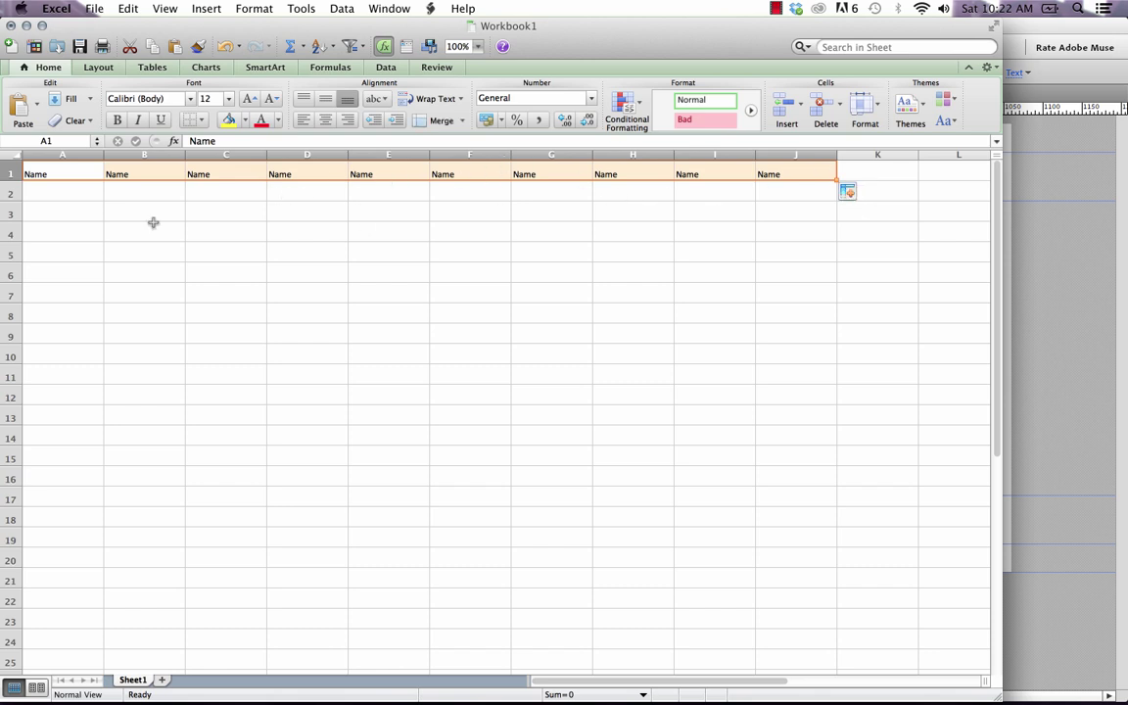
# Put 1 in A1 and 2 in B1, and extend the series to 10 across A1:J1.
pyautogui.doubleClick(59, 173)
pyautogui.doubleClick(59, 173)
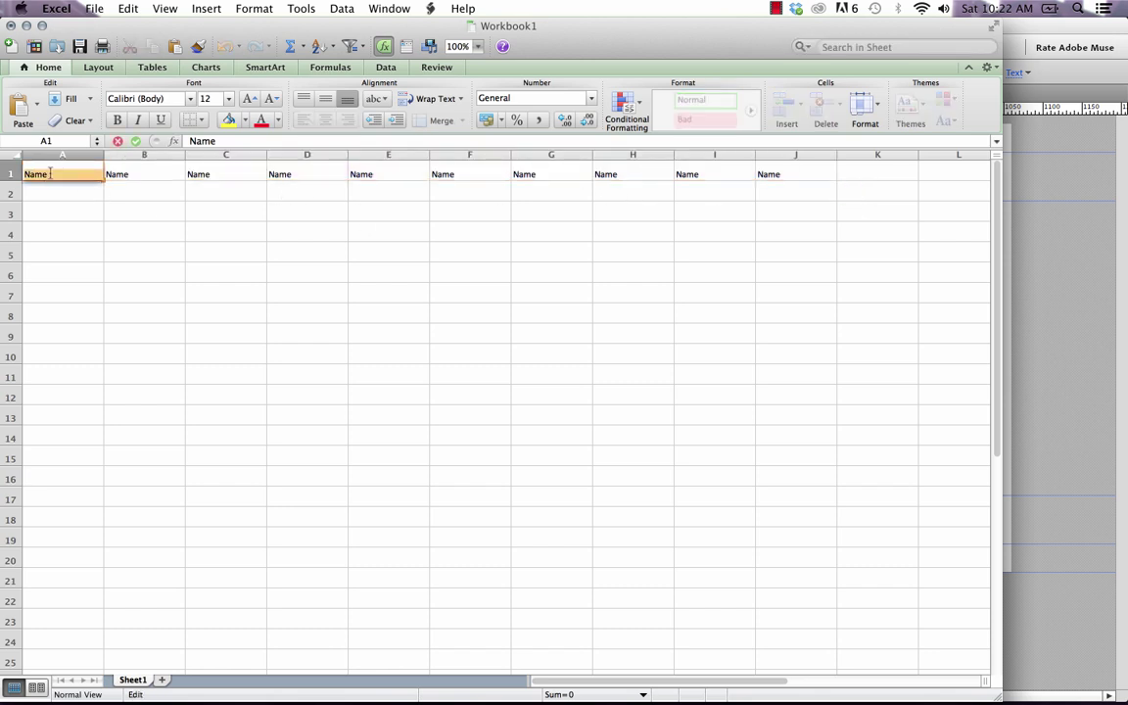
pyautogui.write('1')
pyautogui.press('Return')
pyautogui.click(61, 173)
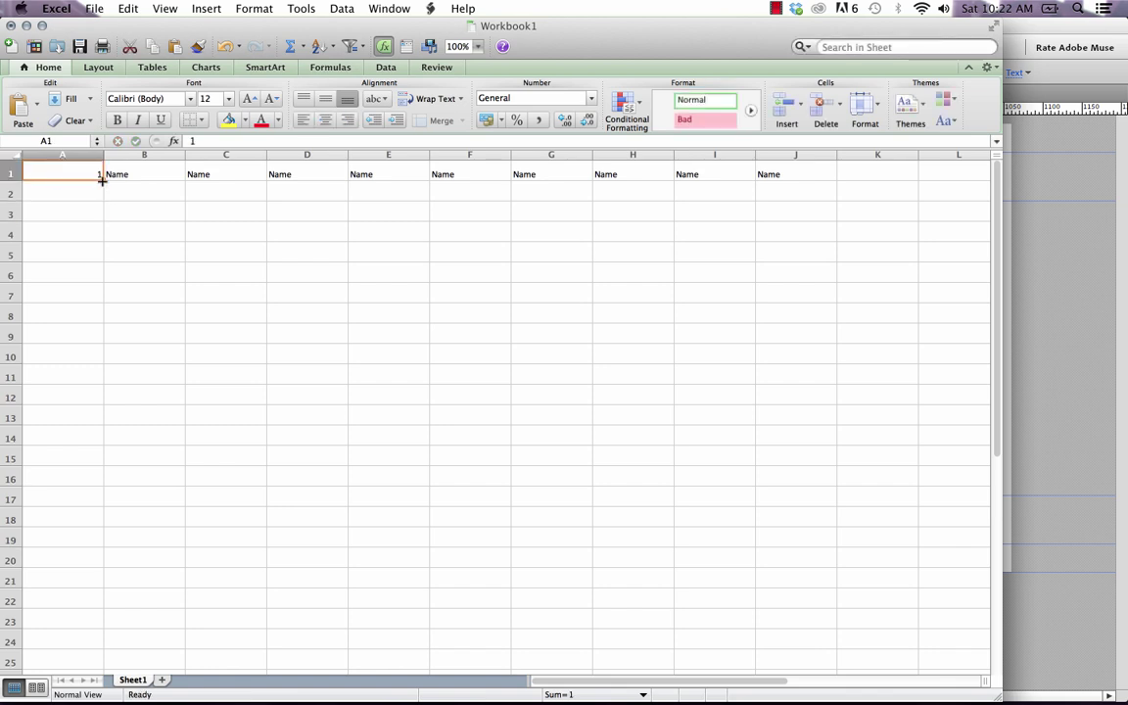
pyautogui.moveTo(102, 180); pyautogui.dragTo(834, 174)
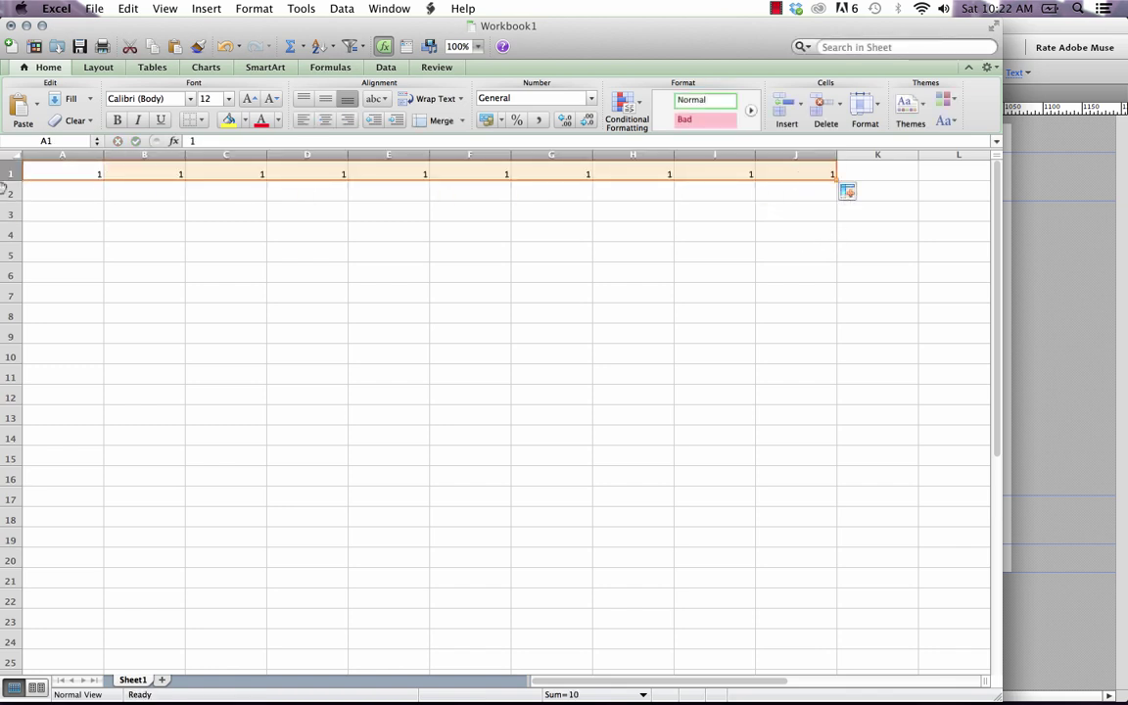
pyautogui.click(151, 176)
pyautogui.write('2')
pyautogui.press('Return')
pyautogui.click(82, 174)
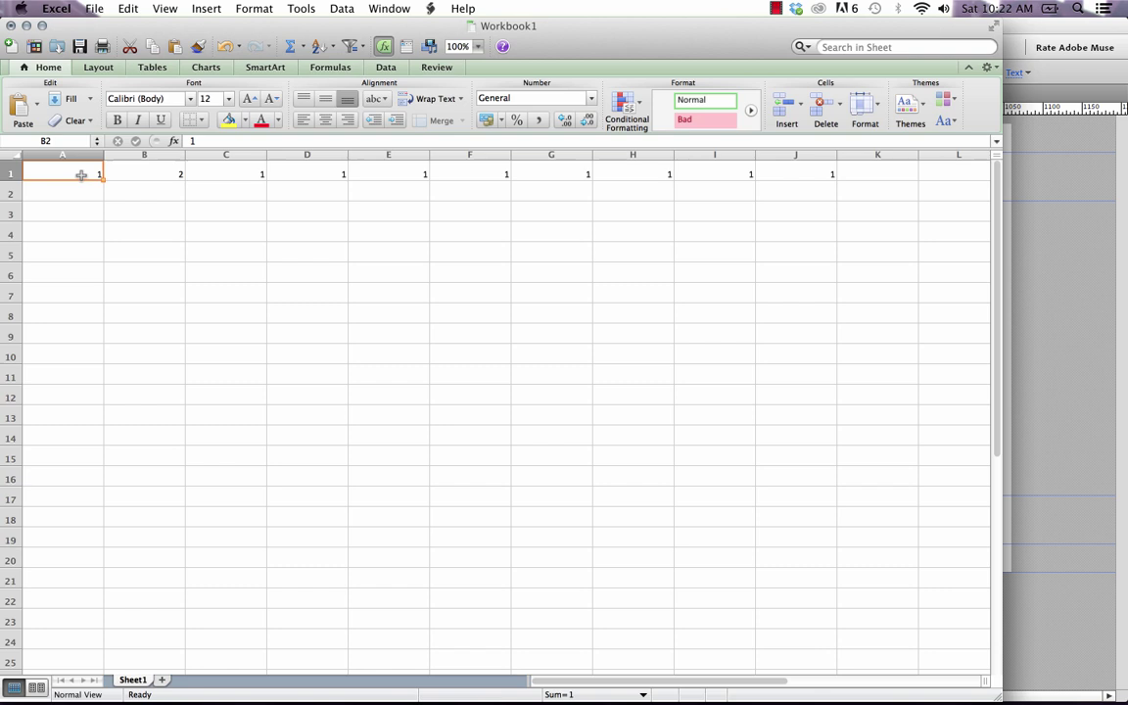
pyautogui.moveTo(81, 174); pyautogui.dragTo(812, 177)
pyautogui.click(470, 254)
# Fill the 1-10 row down to row 22 and copy the A1:J22 block.
pyautogui.moveTo(96, 173); pyautogui.dragTo(753, 146)
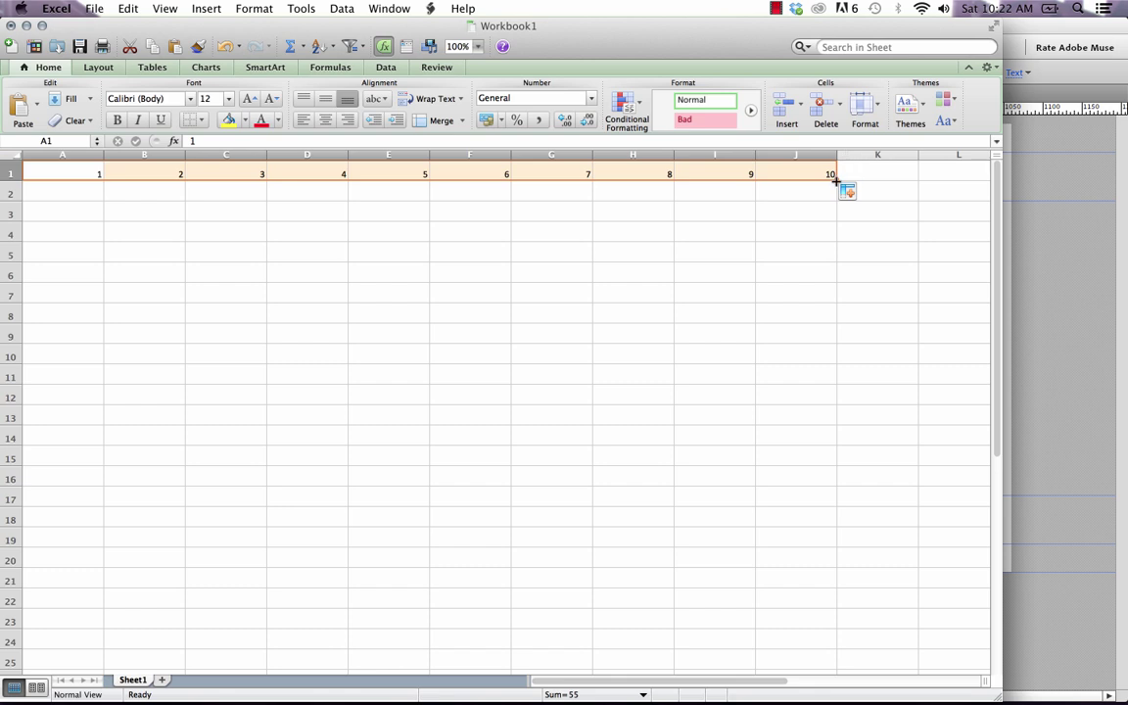
pyautogui.moveTo(834, 181); pyautogui.dragTo(823, 613)
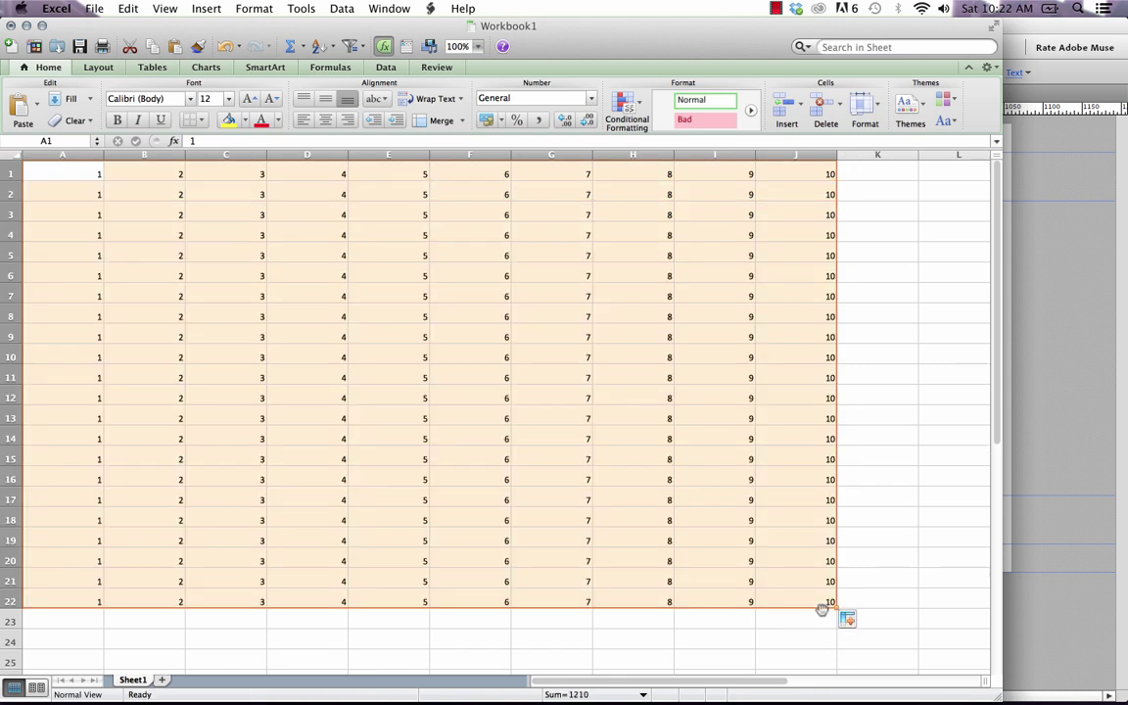
pyautogui.click(894, 536)
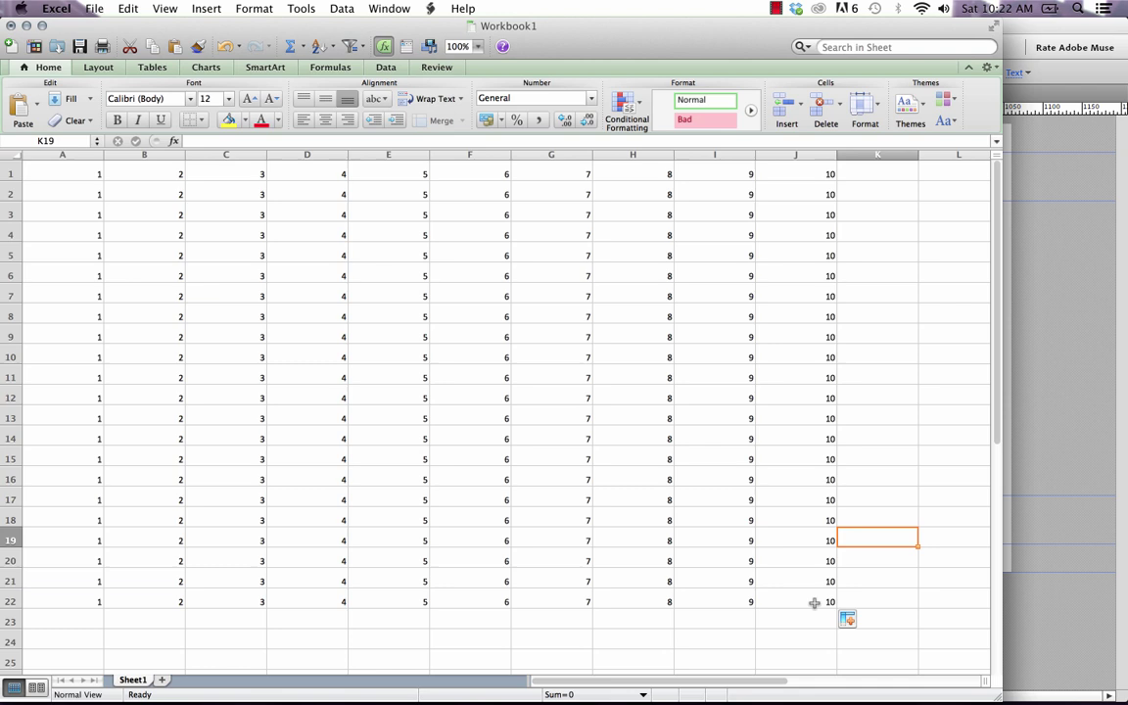
pyautogui.moveTo(811, 601)
pyautogui.mouseDown()
pyautogui.moveTo(727, 590)
pyautogui.moveTo(239, 287)
pyautogui.moveTo(90, 154)
pyautogui.mouseUp()
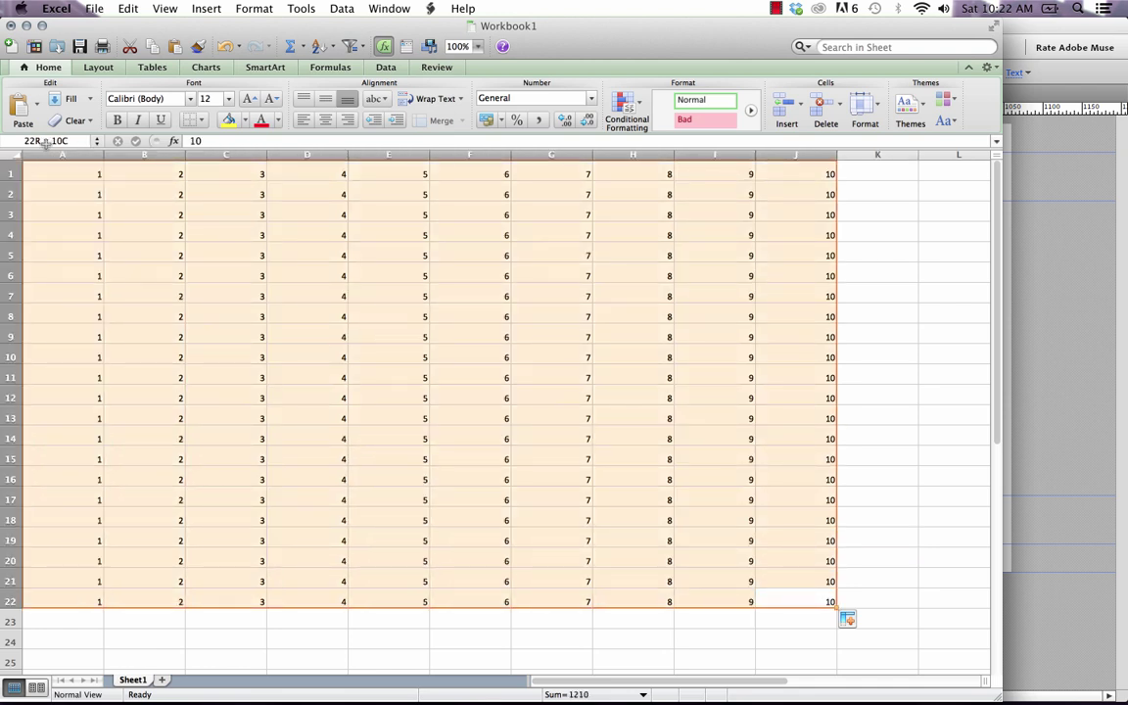
pyautogui.press('super+c')
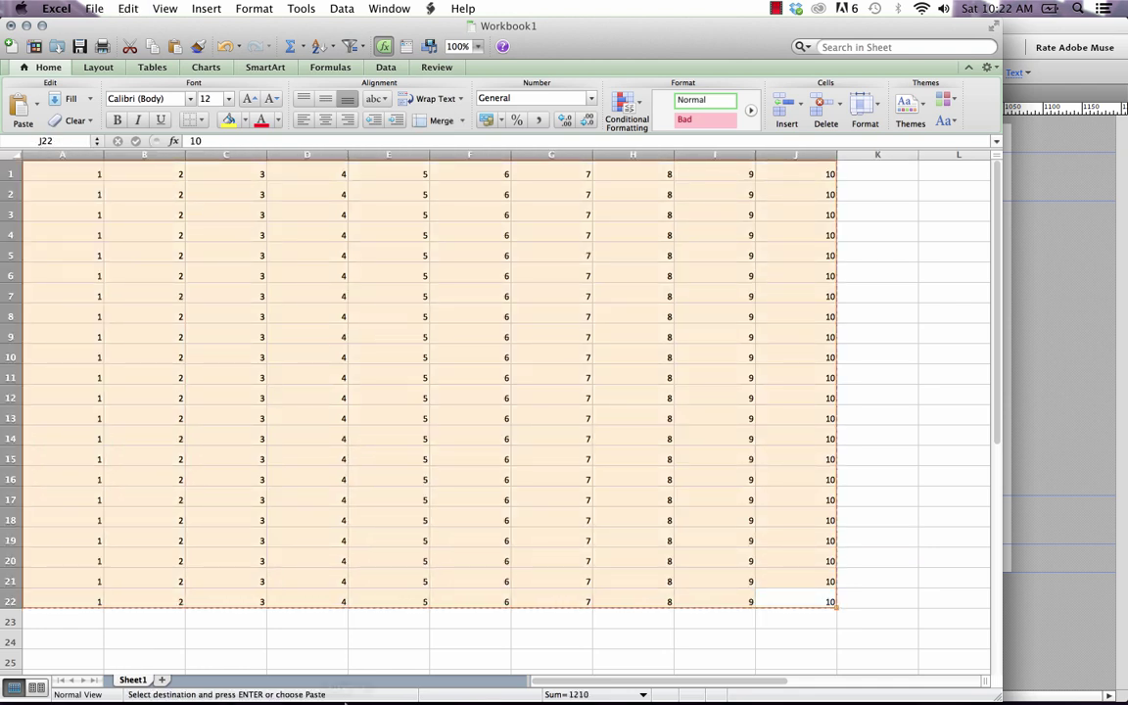
pyautogui.click(310, 676)
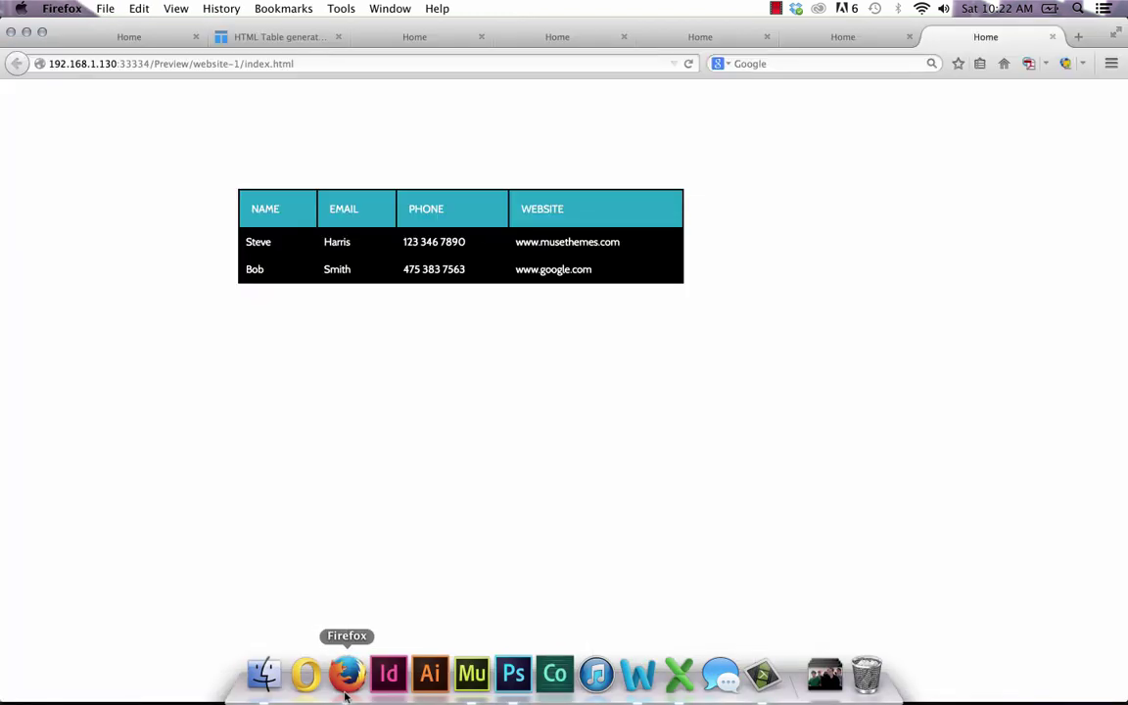
# Load the copied 22-row, 10-column grid of numbers 1–10 into Tables Generator via Paste table data.
pyautogui.click(277, 39)
pyautogui.scroll(5, 34, 283)
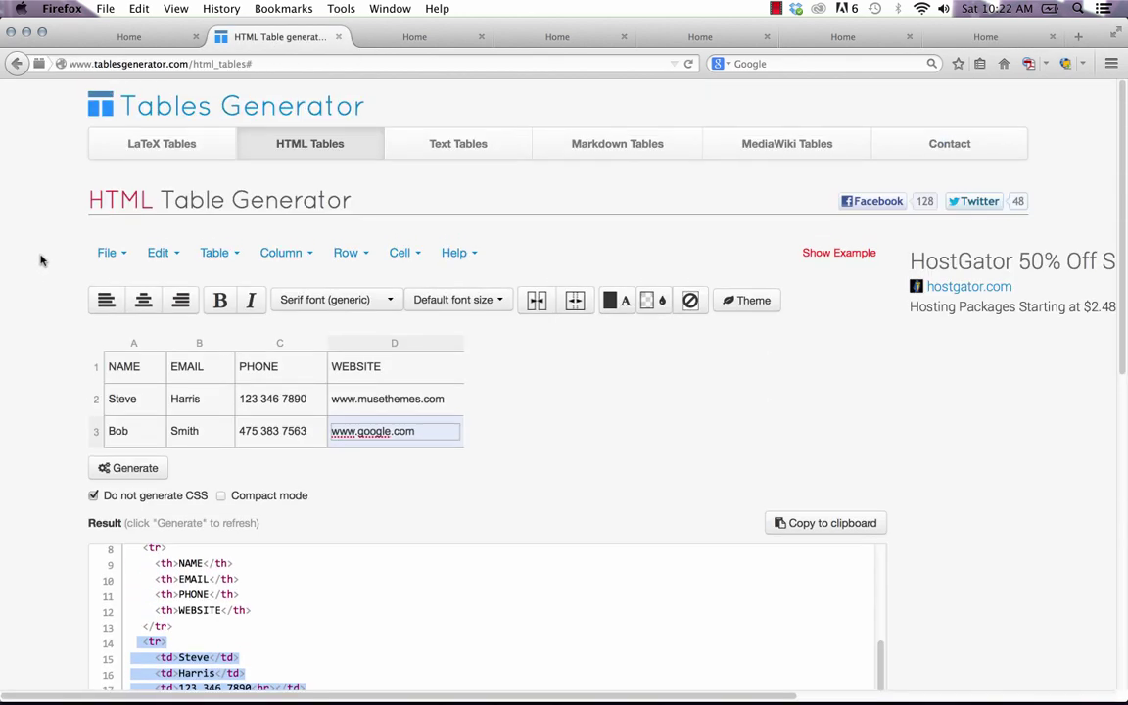
pyautogui.click(113, 255)
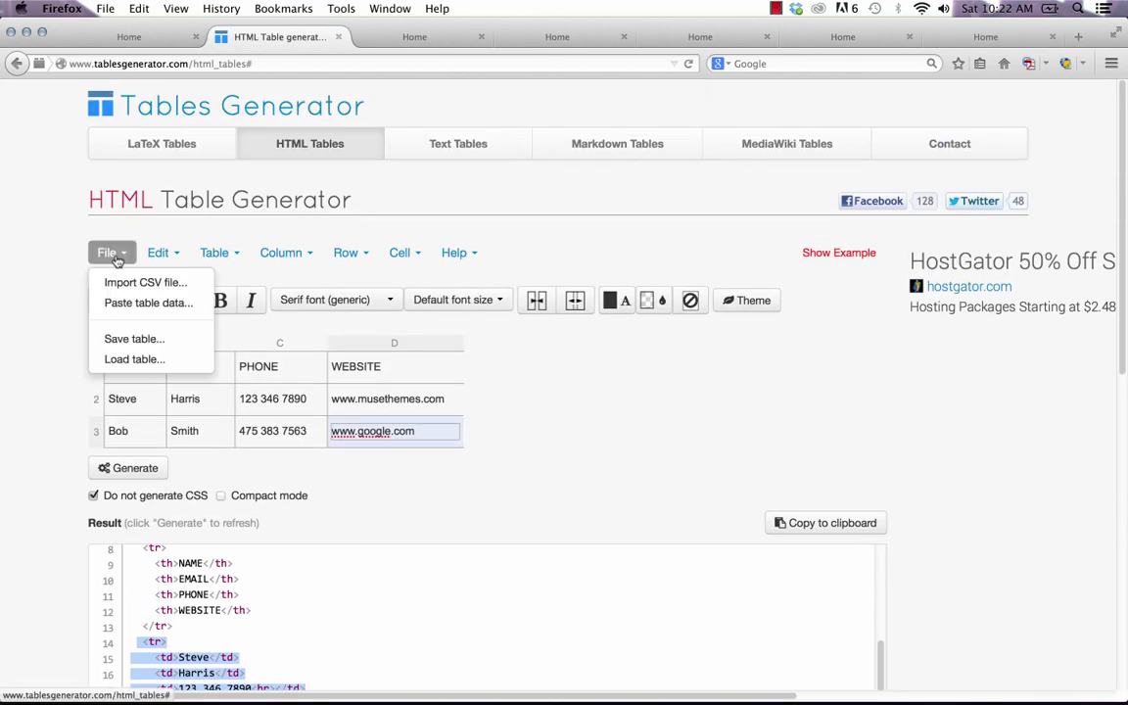
pyautogui.click(148, 303)
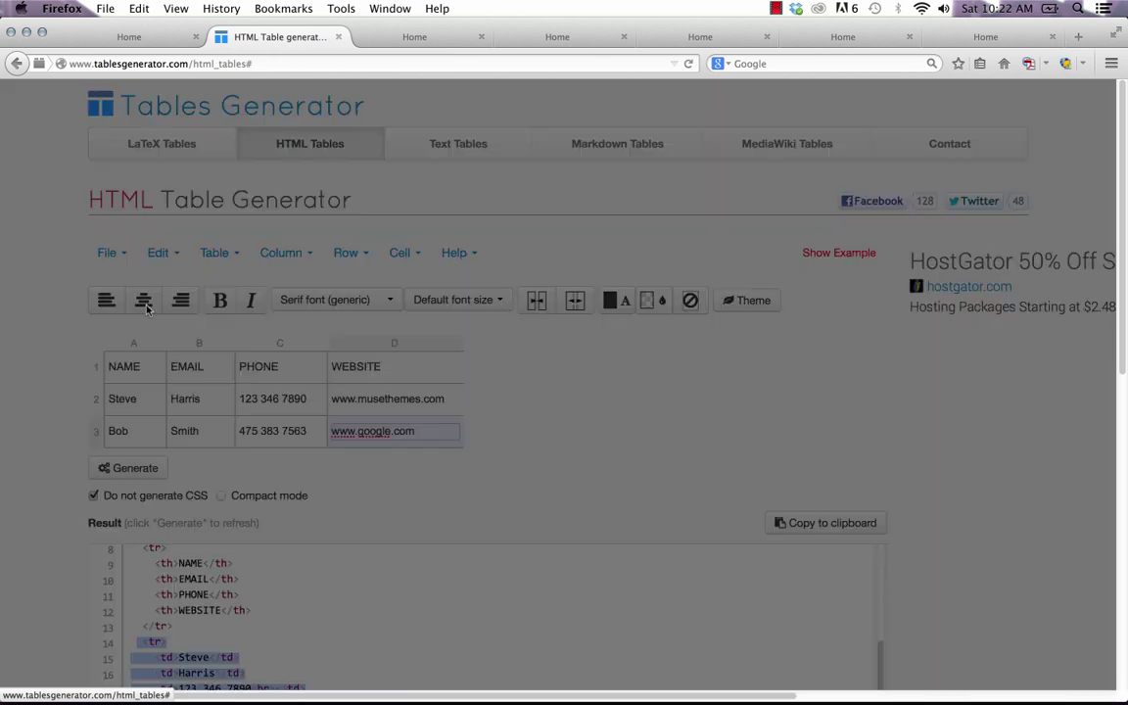
pyautogui.click(372, 245)
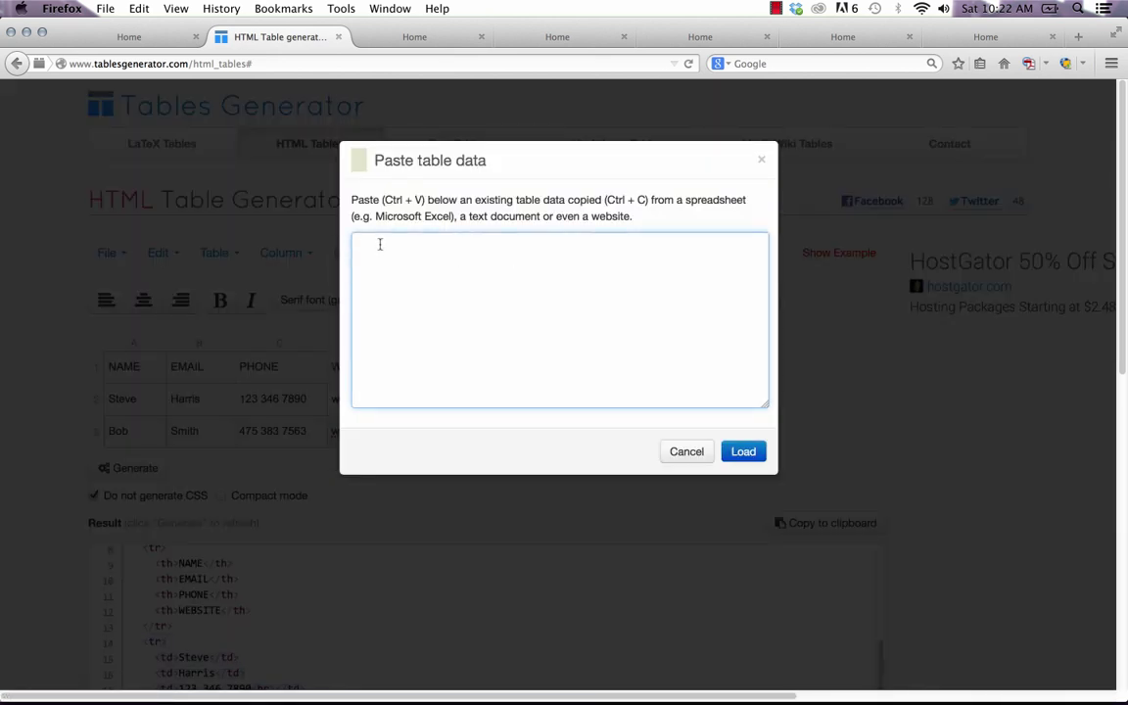
pyautogui.press('super+v')
pyautogui.scroll(5, 587, 296)
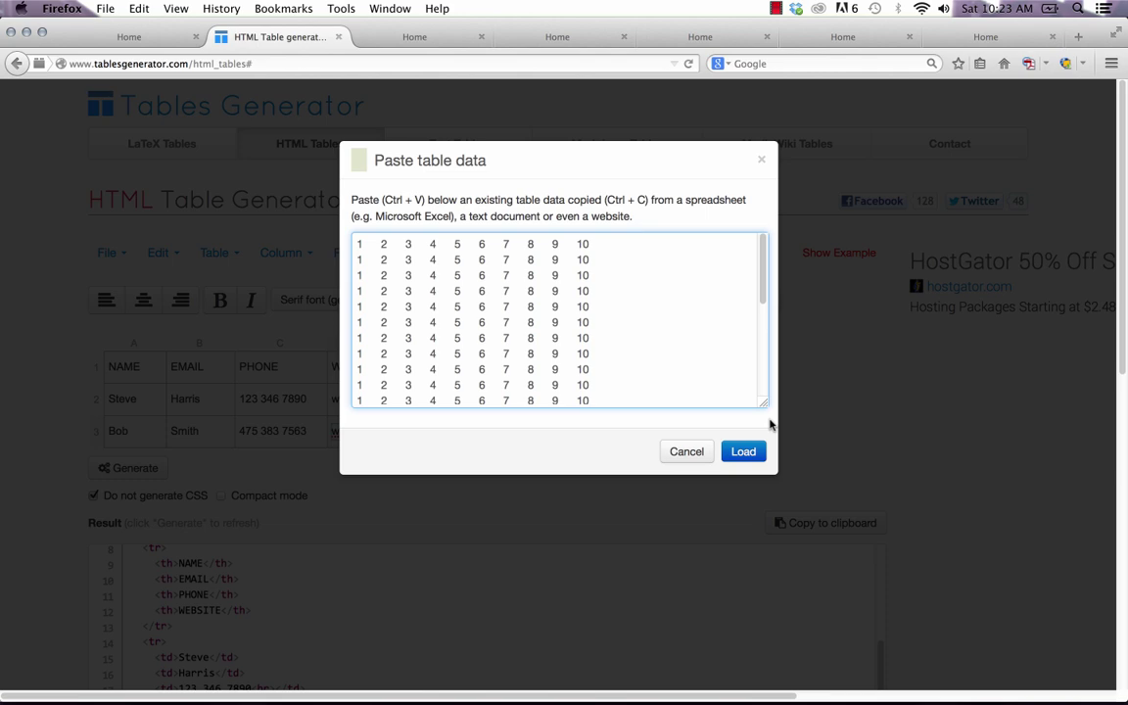
pyautogui.click(743, 454)
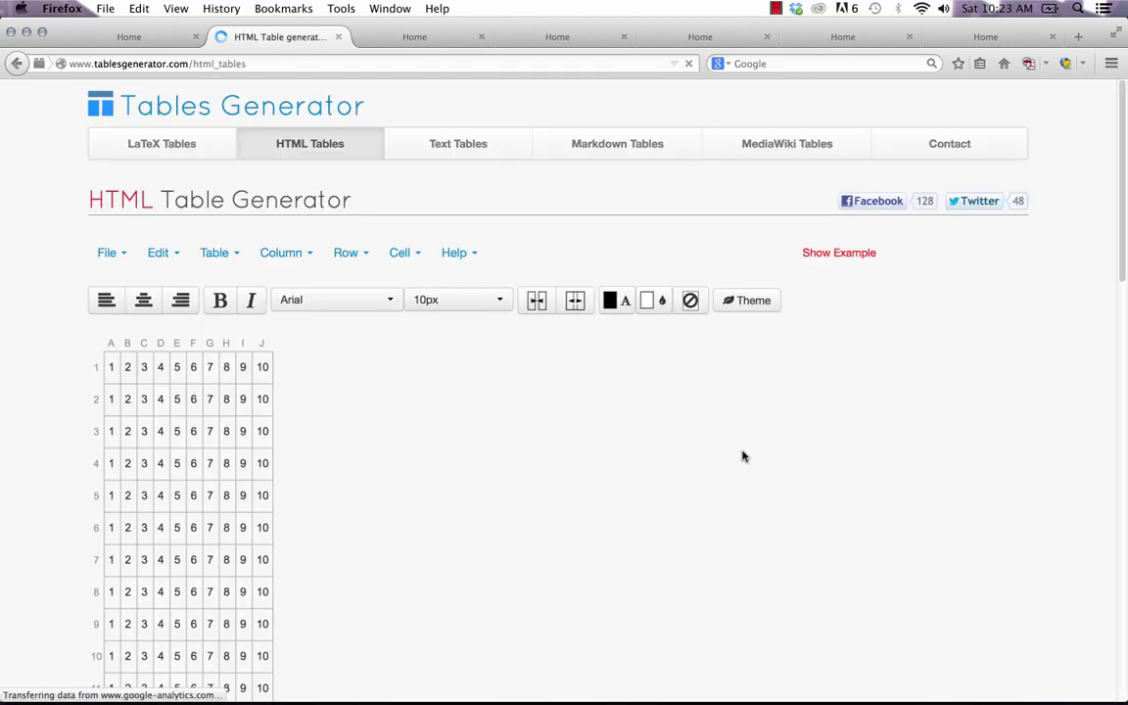
pyautogui.scroll(-10, 236, 552)
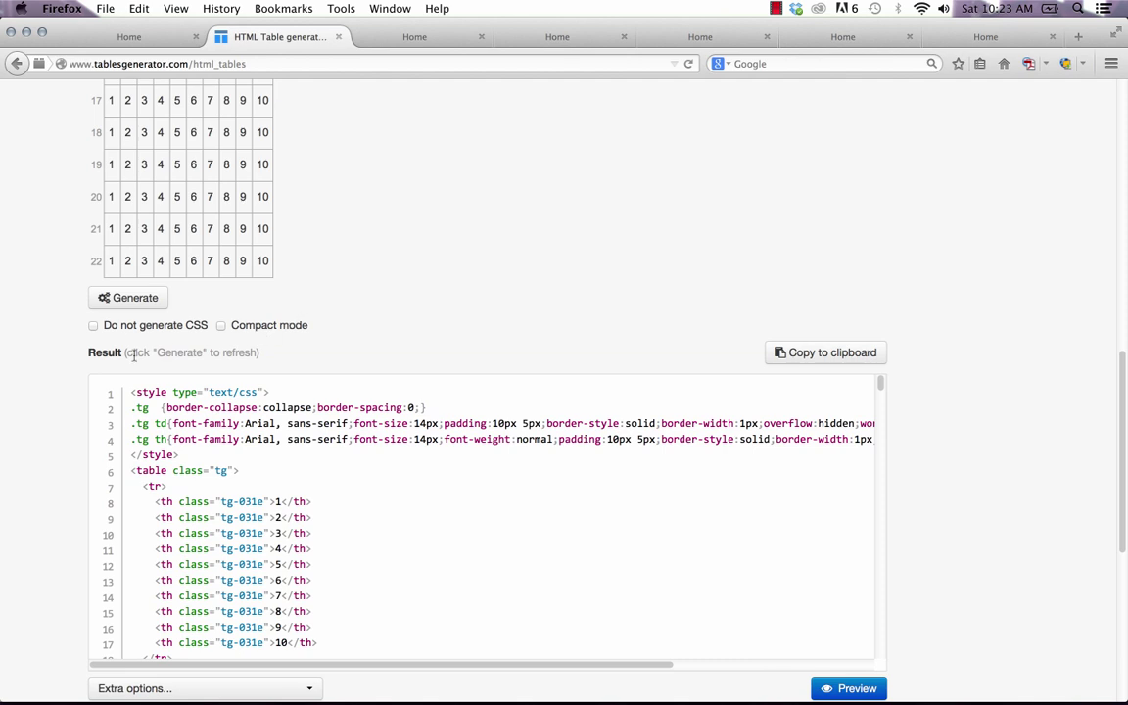
# Regenerate the table's HTML code without a CSS style block.
pyautogui.click(122, 295)
pyautogui.click(94, 325)
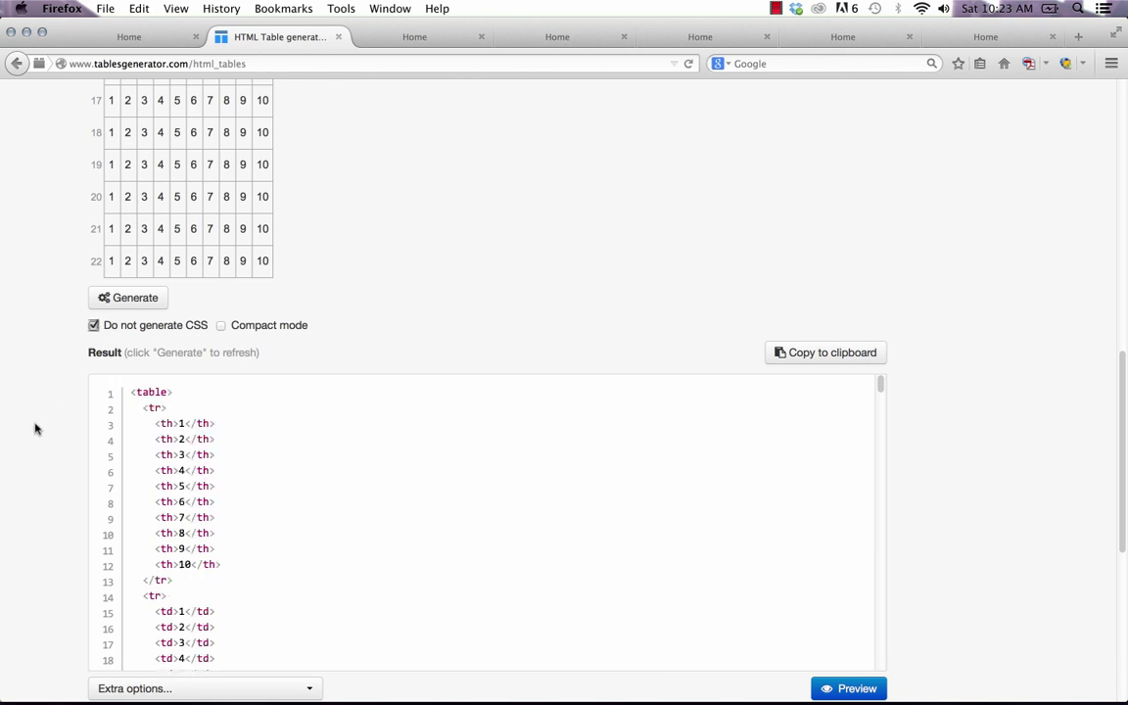
pyautogui.scroll(-3, 33, 385)
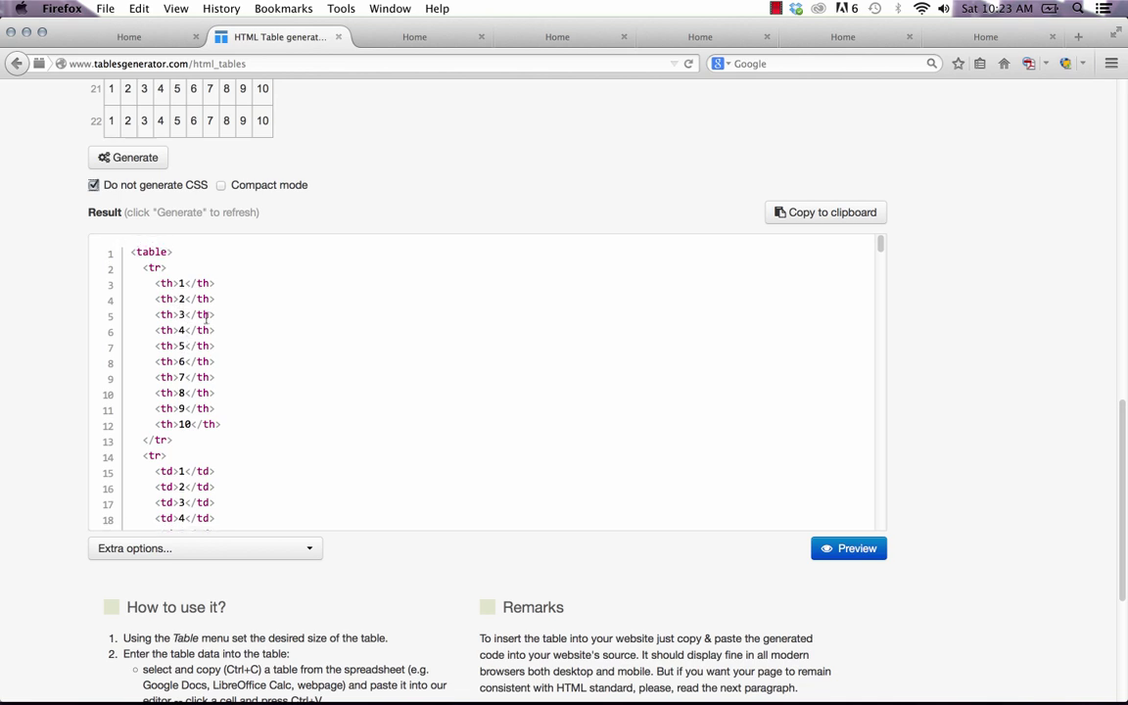
pyautogui.scroll(7, 128, 215)
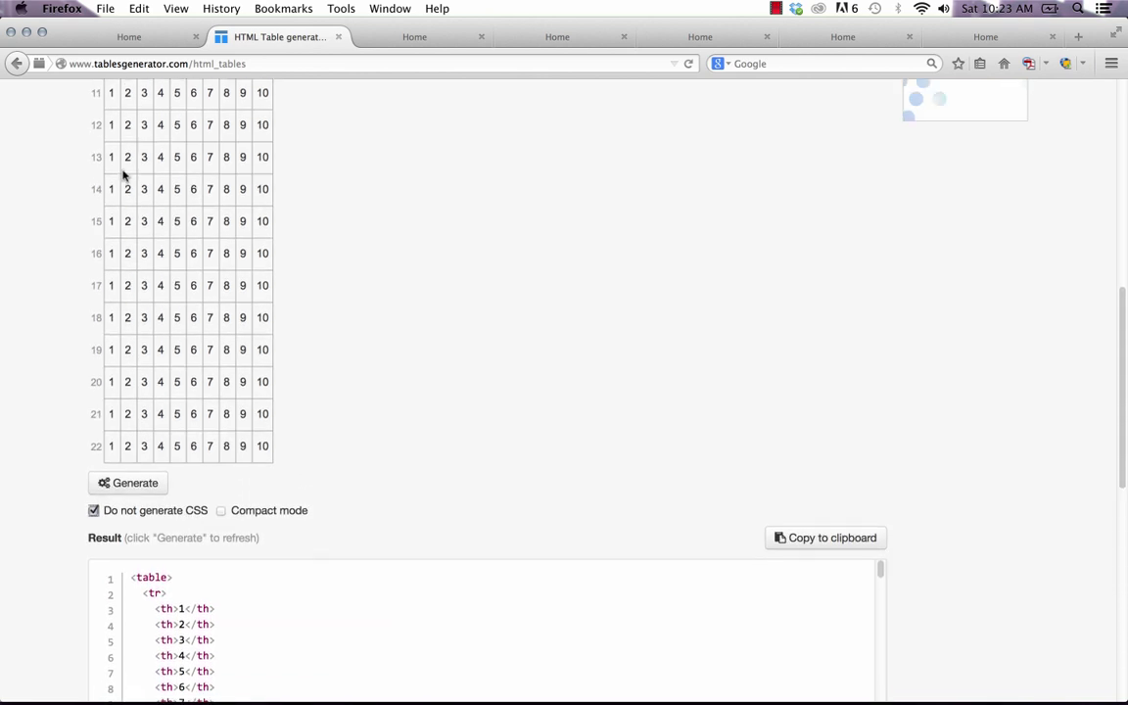
pyautogui.scroll(-7, 261, 359)
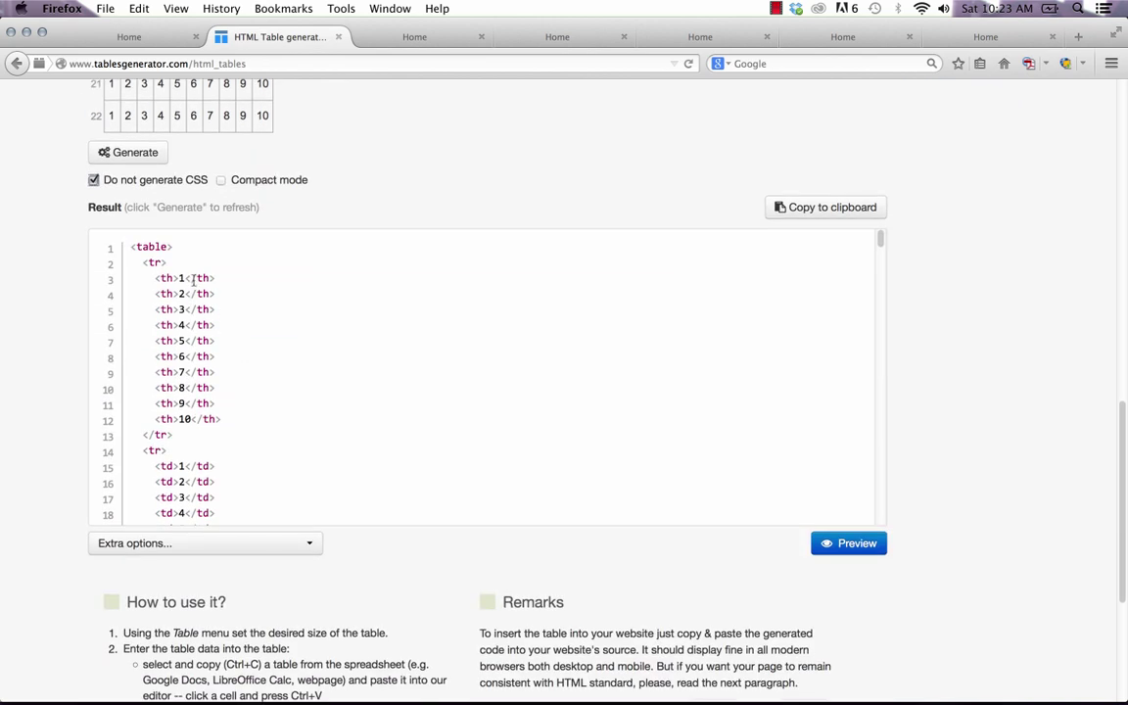
pyautogui.scroll(-3, 176, 382)
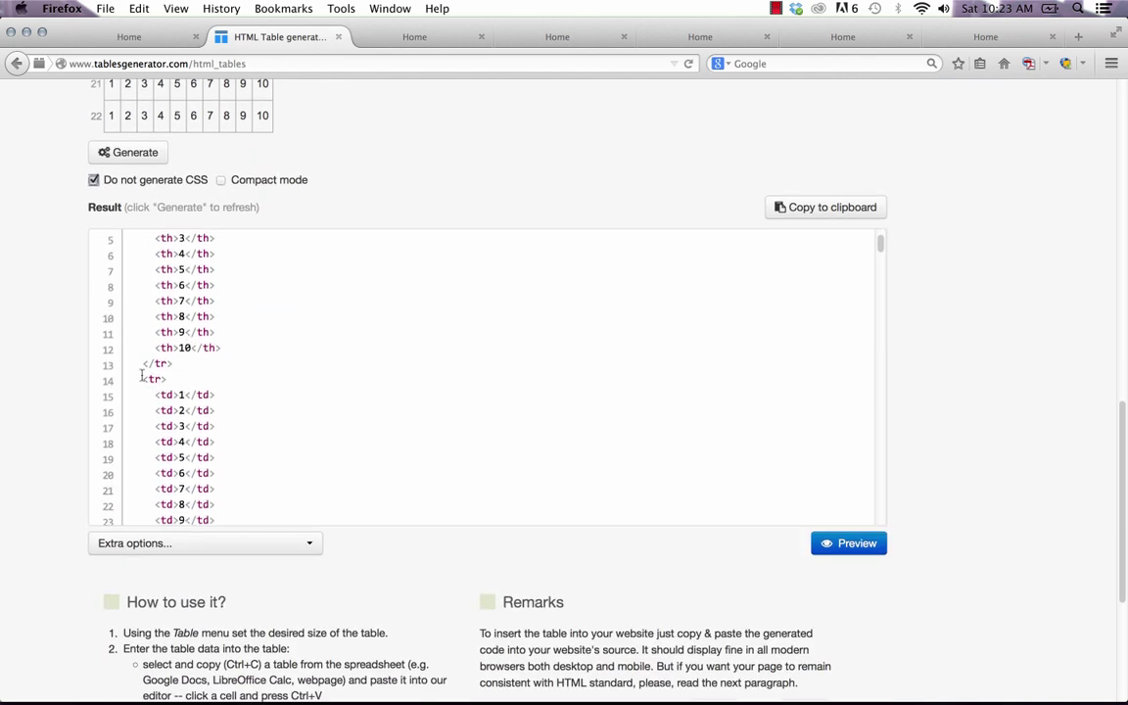
# Select and copy the generated table rows from the Result box.
pyautogui.moveTo(142, 376); pyautogui.dragTo(222, 509)
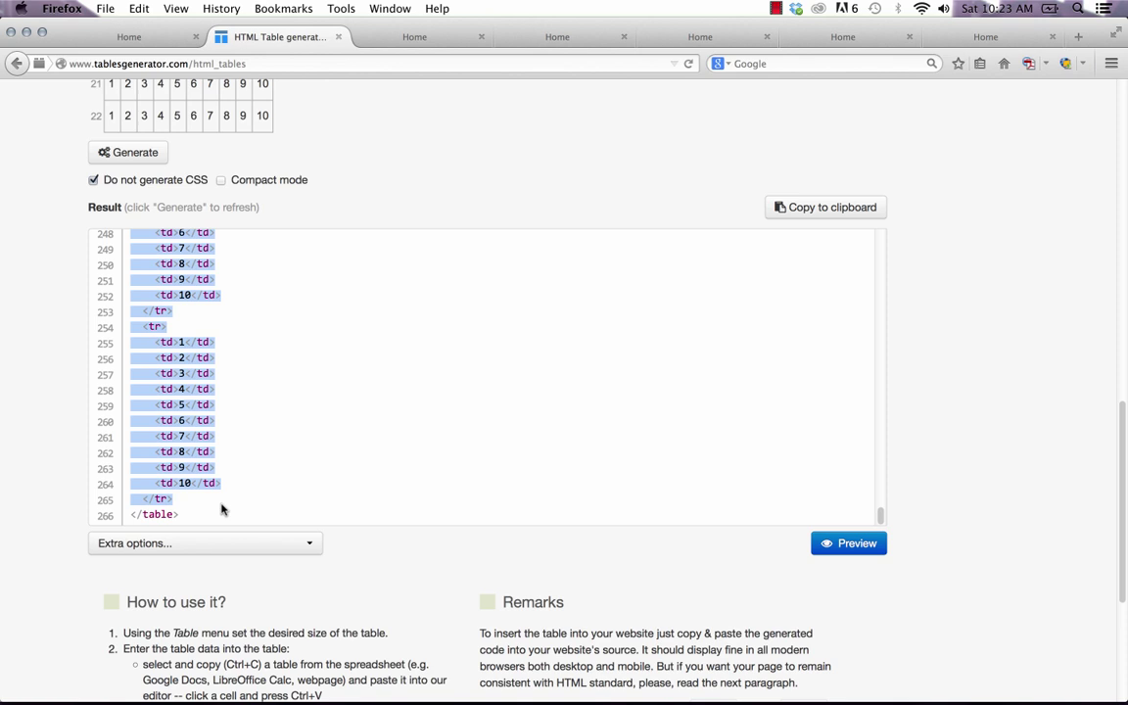
pyautogui.rightClick(168, 392)
pyautogui.click(186, 396)
# In Muse's Edit HTML, delete the header rows and paste the numeric rows over the contact rows.
pyautogui.moveTo(389, 685)
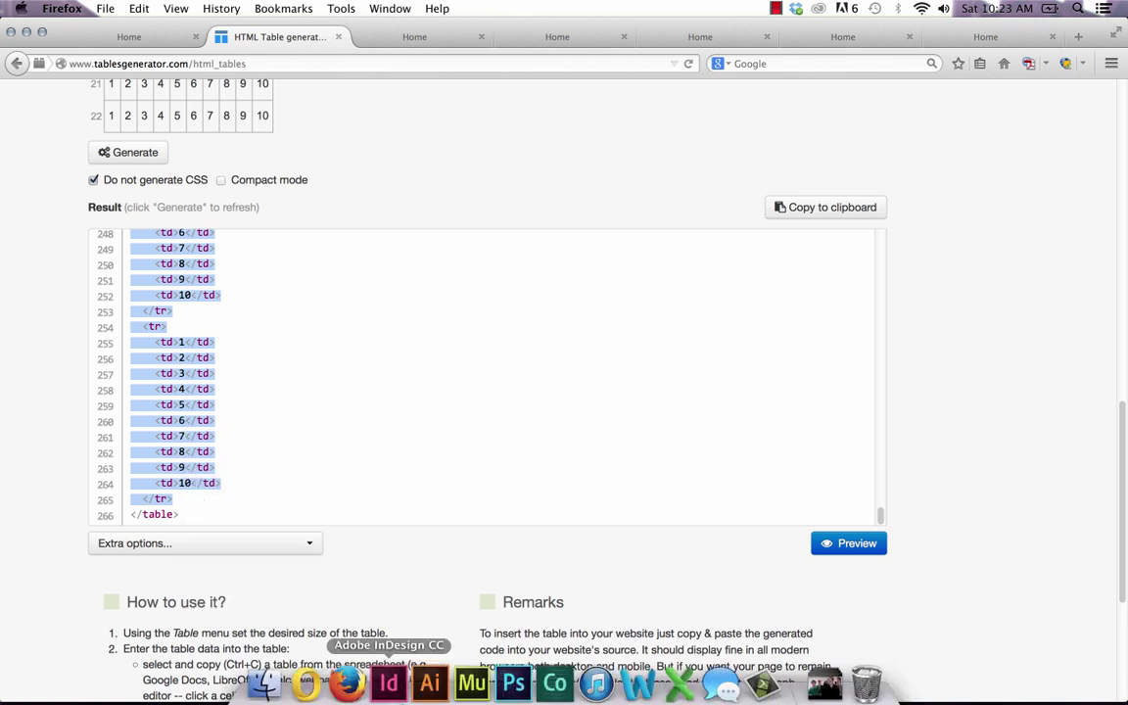
pyautogui.click(472, 685)
pyautogui.rightClick(402, 258)
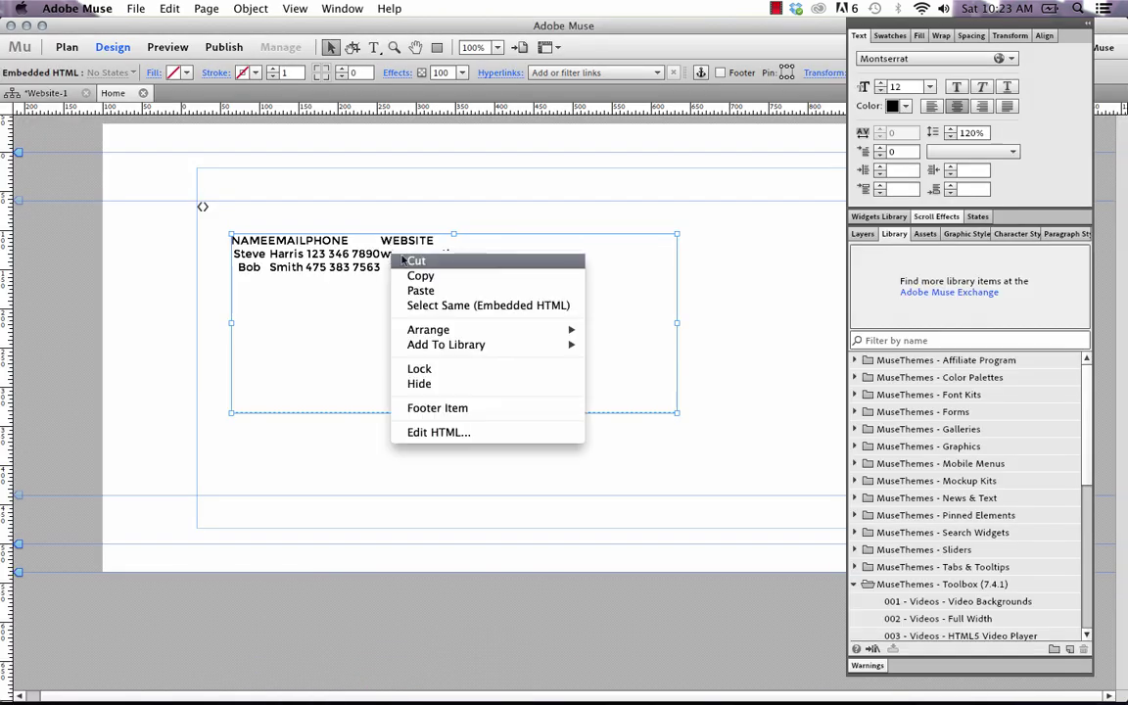
pyautogui.click(436, 432)
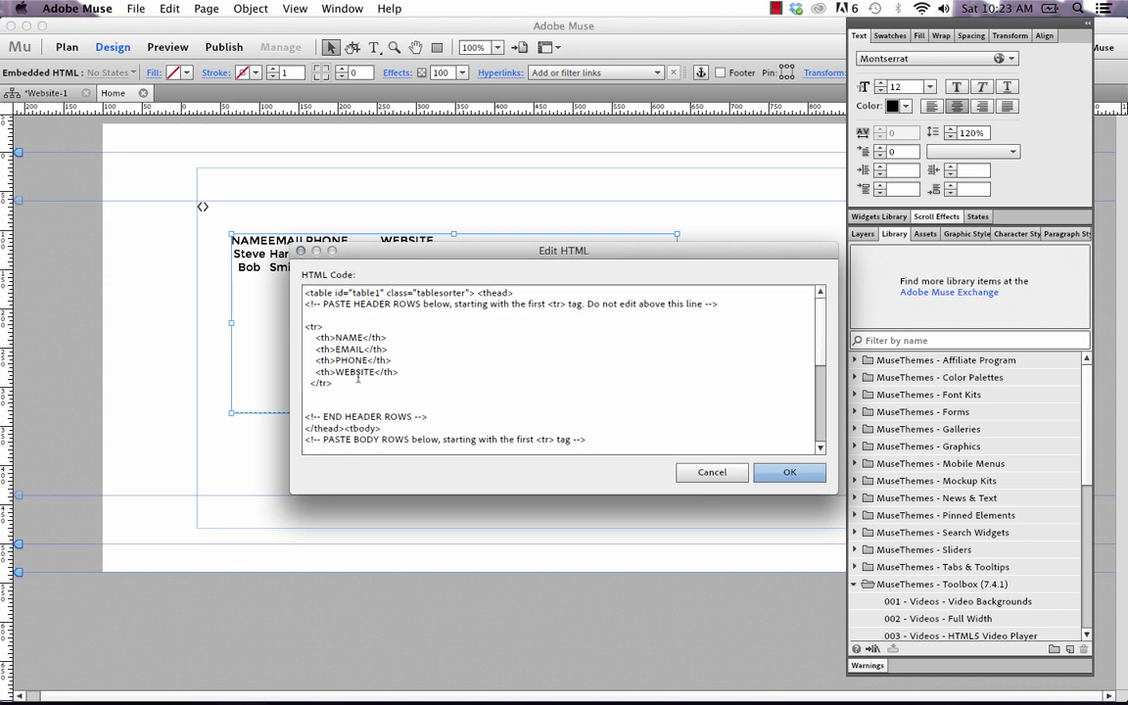
pyautogui.moveTo(352, 389); pyautogui.dragTo(292, 333)
pyautogui.press('BackSpace')
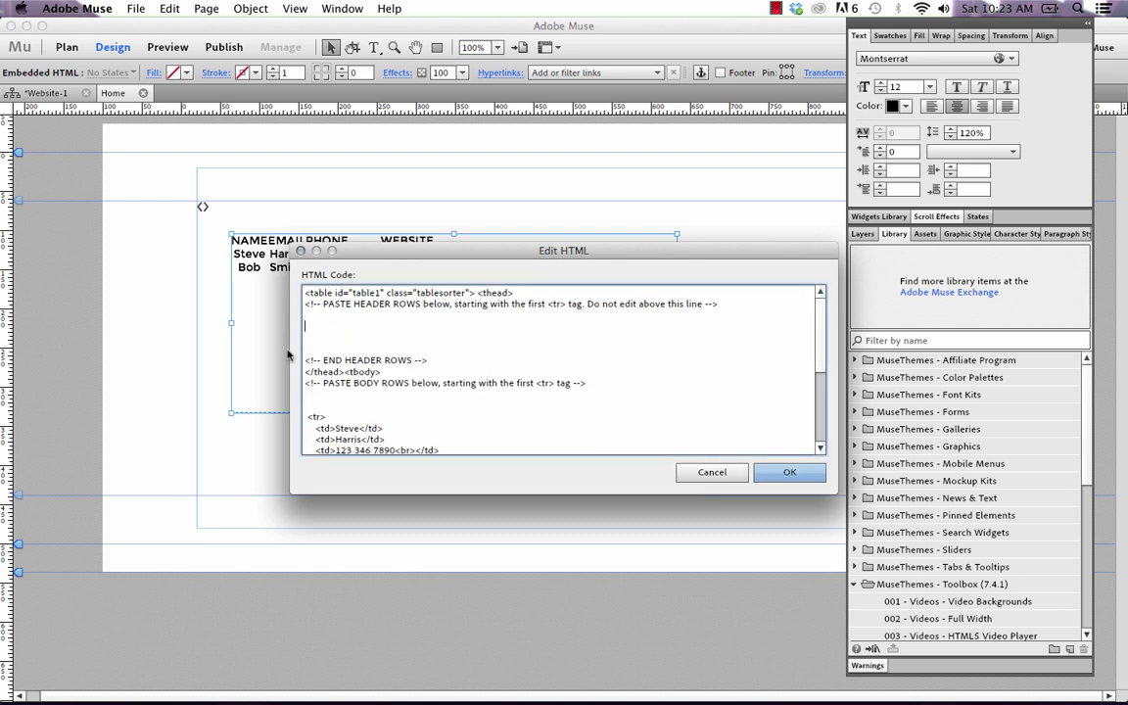
pyautogui.scroll(-1, 558, 373)
pyautogui.moveTo(307, 392); pyautogui.dragTo(333, 380)
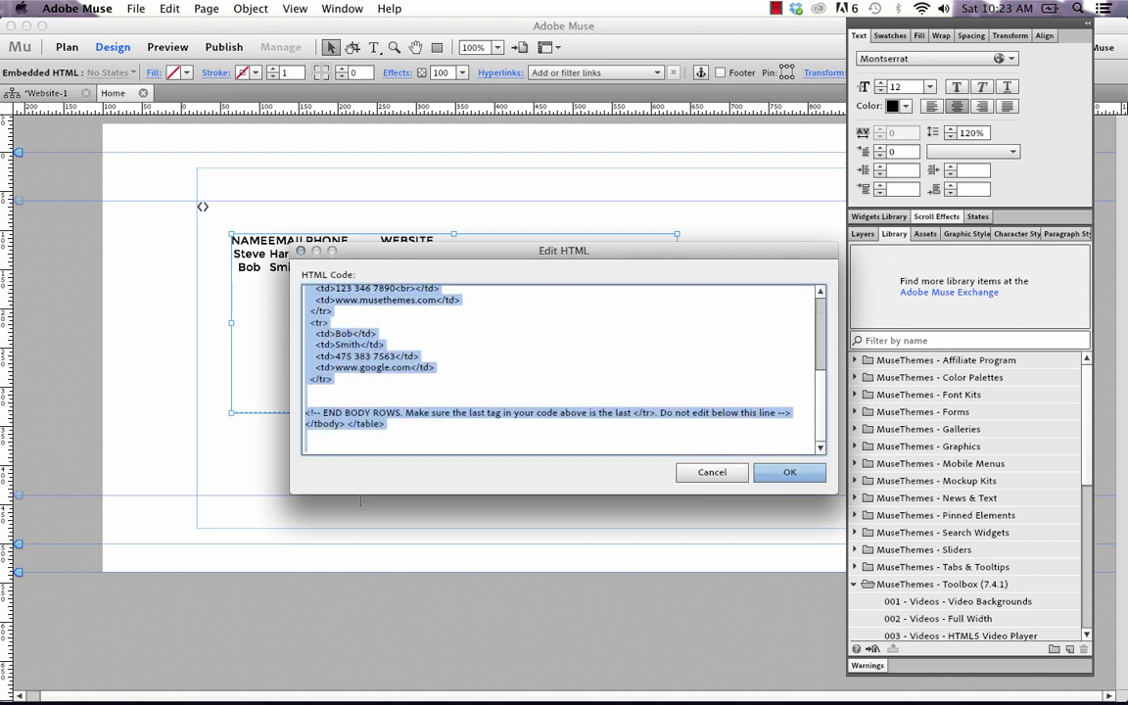
pyautogui.press('super+c')
pyautogui.click(369, 385)
pyautogui.press('super+v')
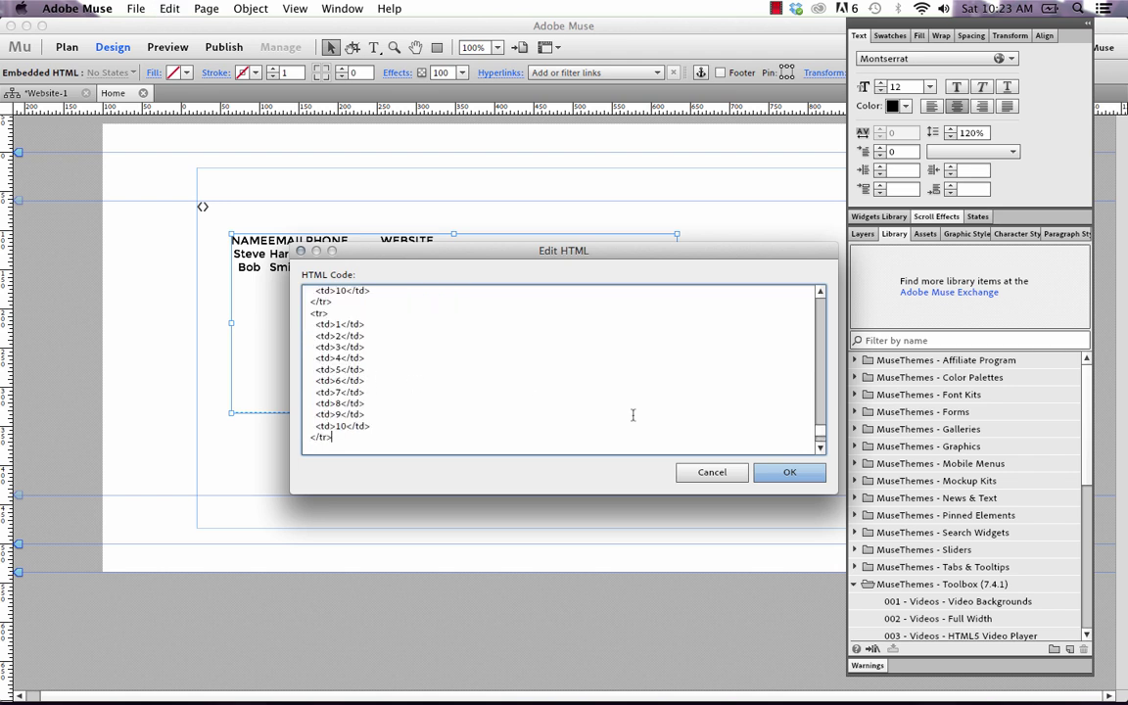
pyautogui.click(790, 472)
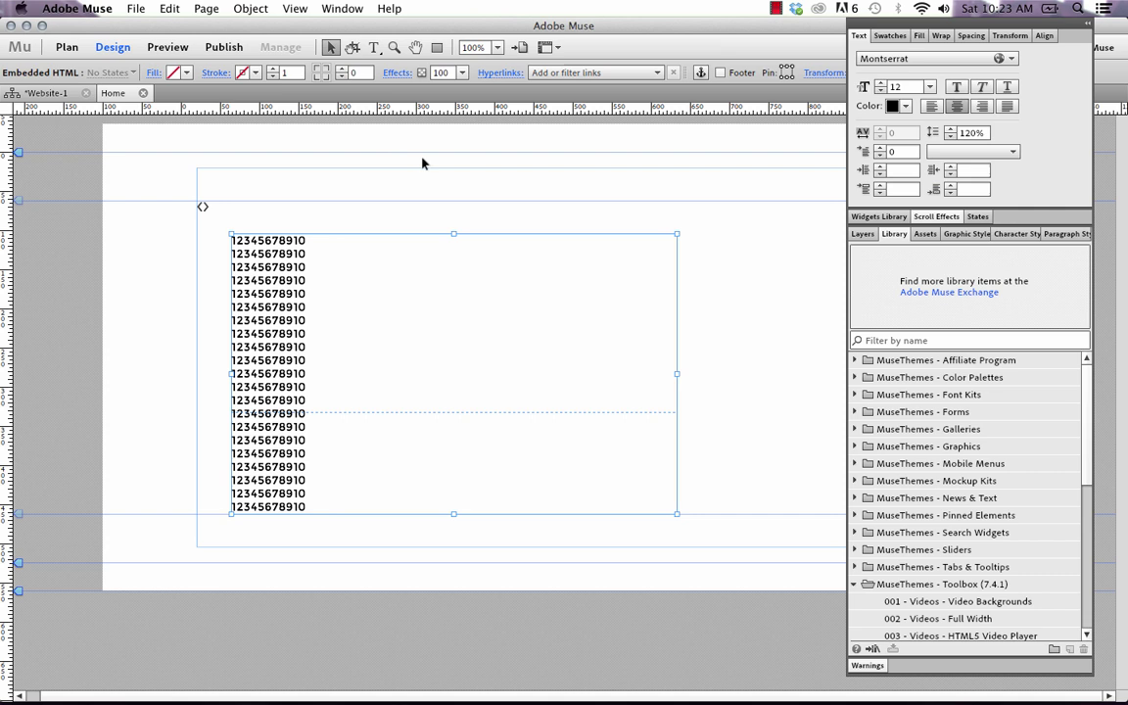
# Preview the page in the browser to check the 10-column numeric grid.
pyautogui.click(136, 8)
pyautogui.click(205, 303)
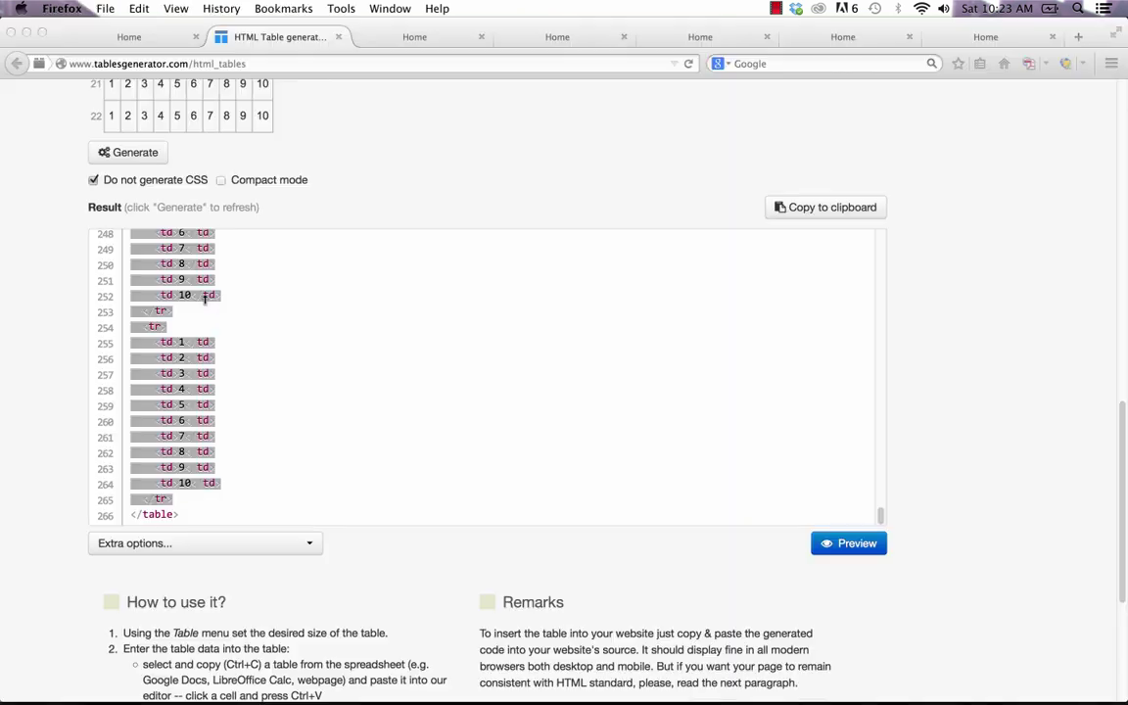
pyautogui.scroll(-3, 710, 350)
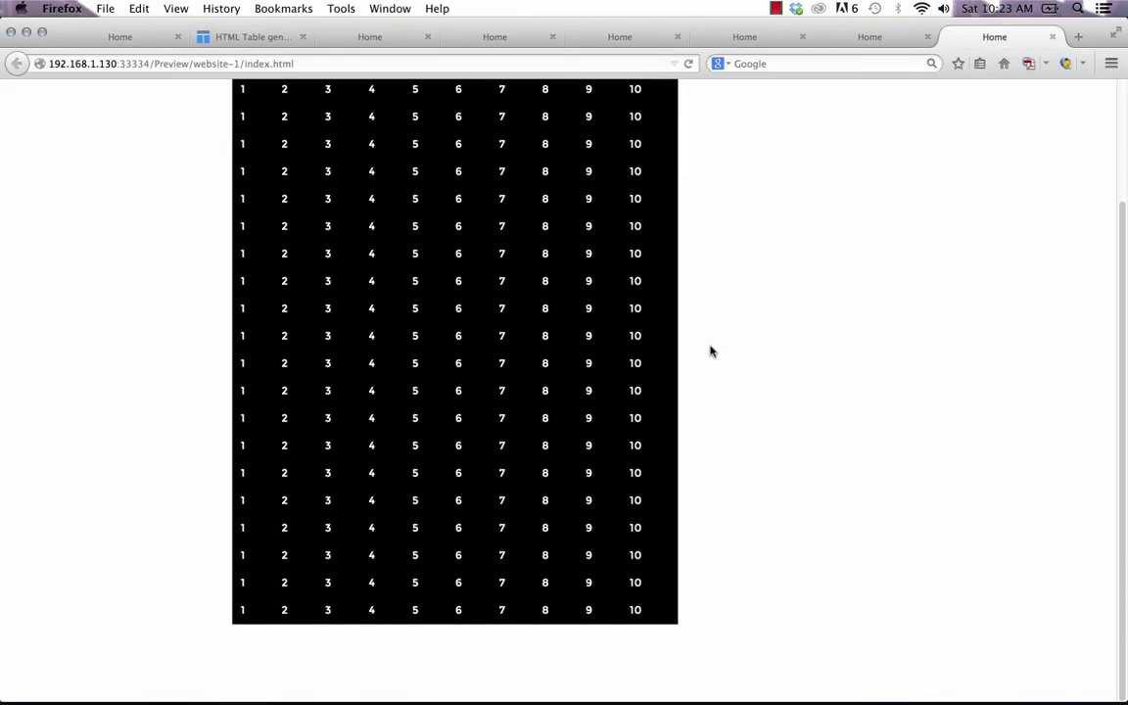
pyautogui.scroll(3, 708, 353)
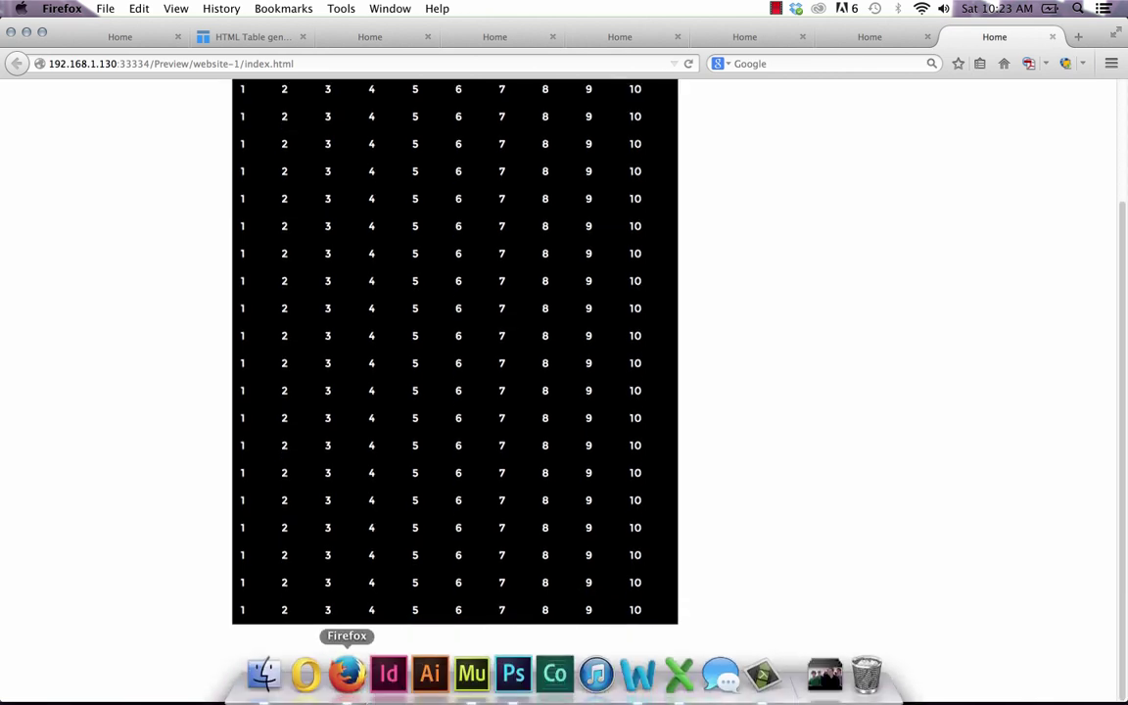
pyautogui.click(473, 675)
# In the Table Maker widget options, set Body Row Color FFFFFF and Body Font Color 22A5BF.
pyautogui.click(217, 240)
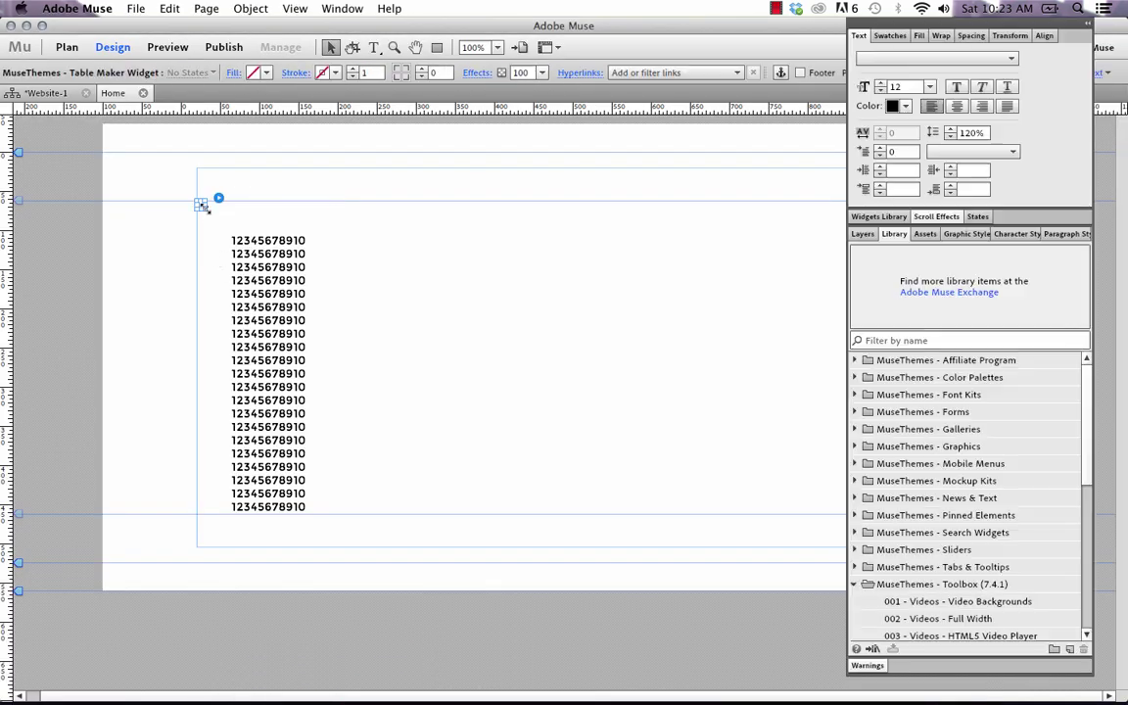
pyautogui.click(218, 198)
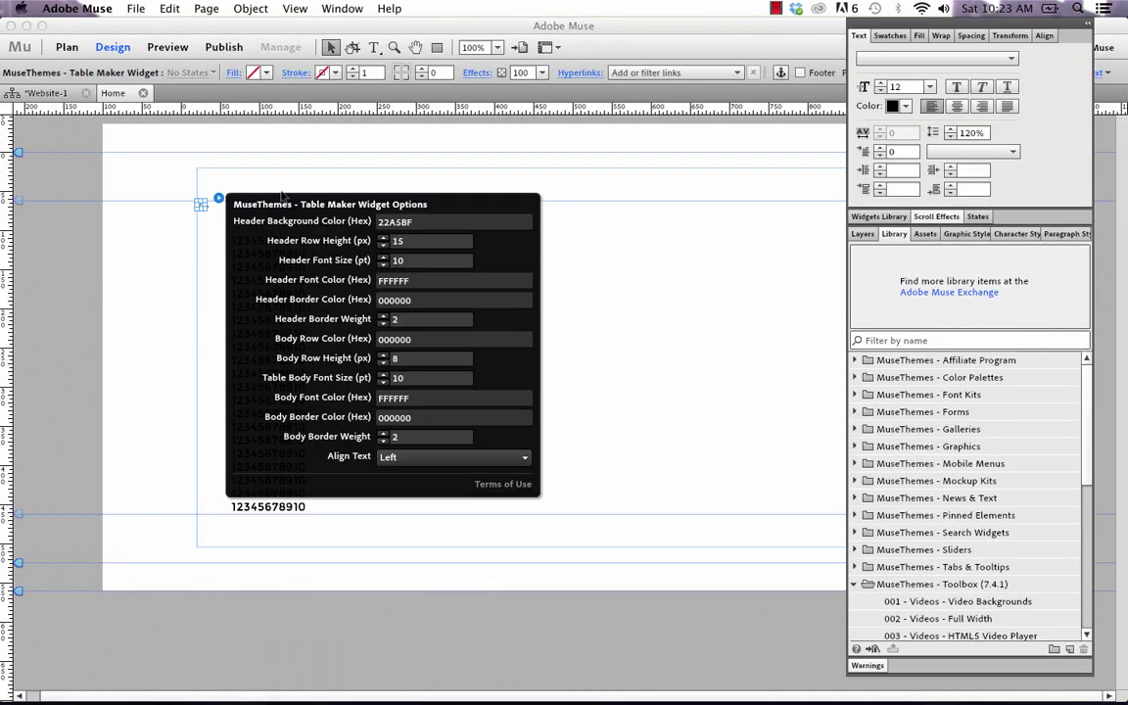
pyautogui.doubleClick(429, 338)
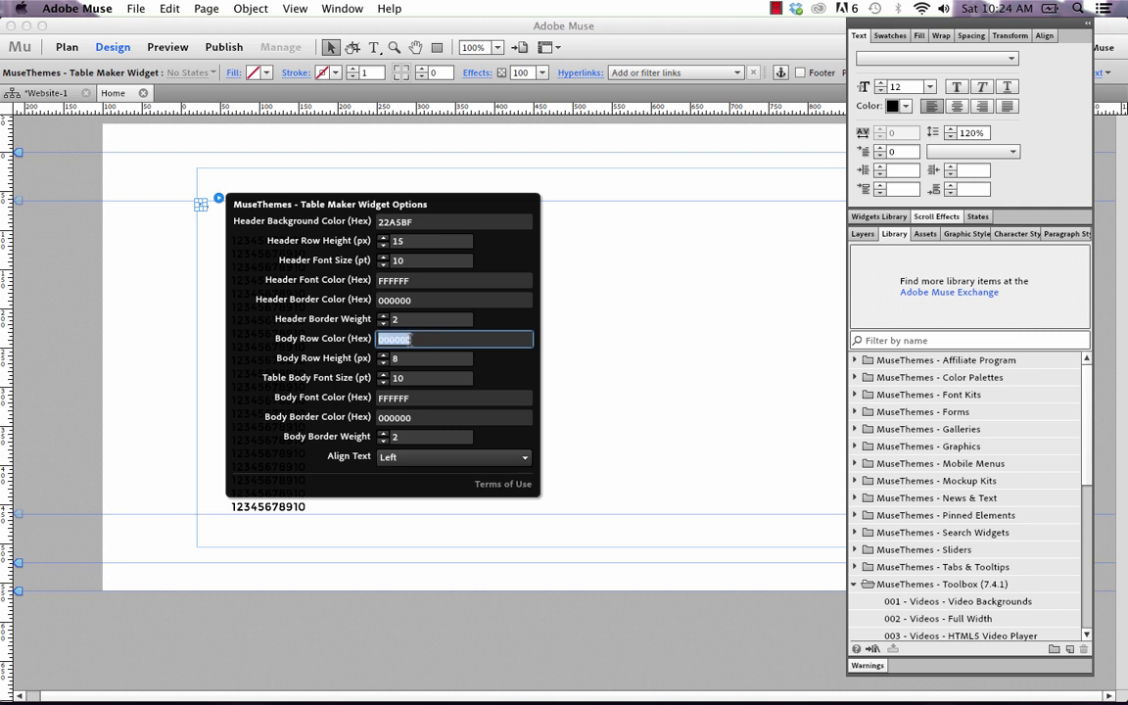
pyautogui.write('FFFFFF')
pyautogui.click(419, 399)
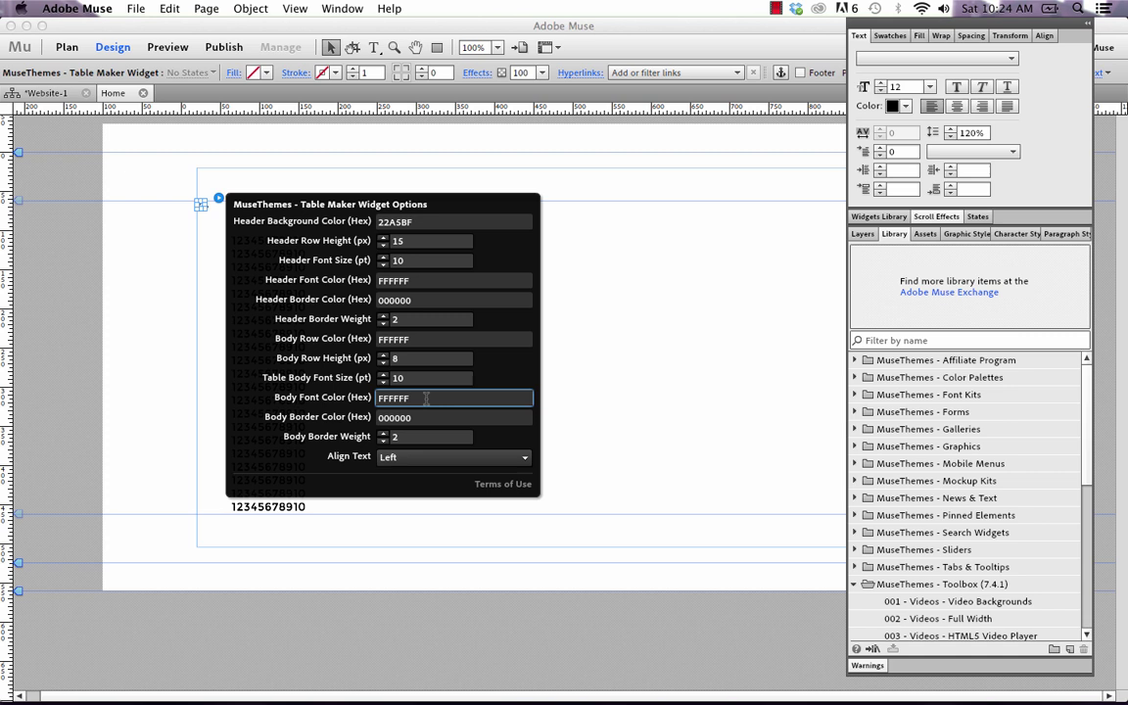
pyautogui.doubleClick(413, 399)
pyautogui.write('22A5BF')
# Set Body Border Weight to 1 and Align Text to Middle.
pyautogui.press('Tab')
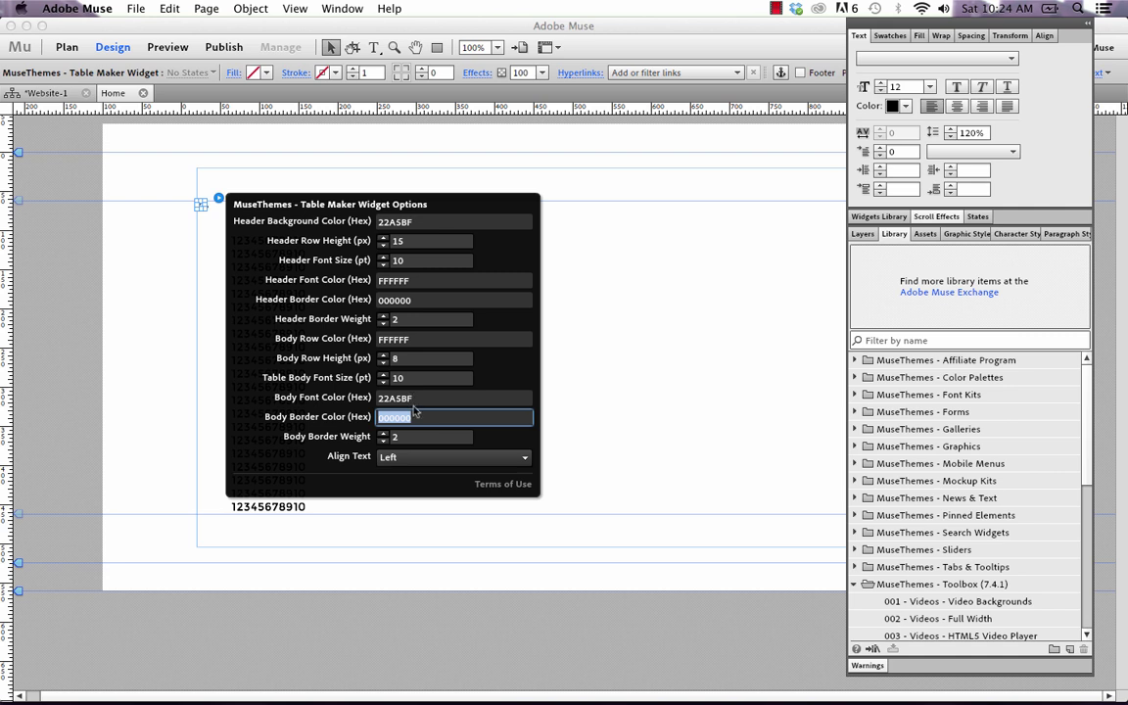
pyautogui.press('Tab')
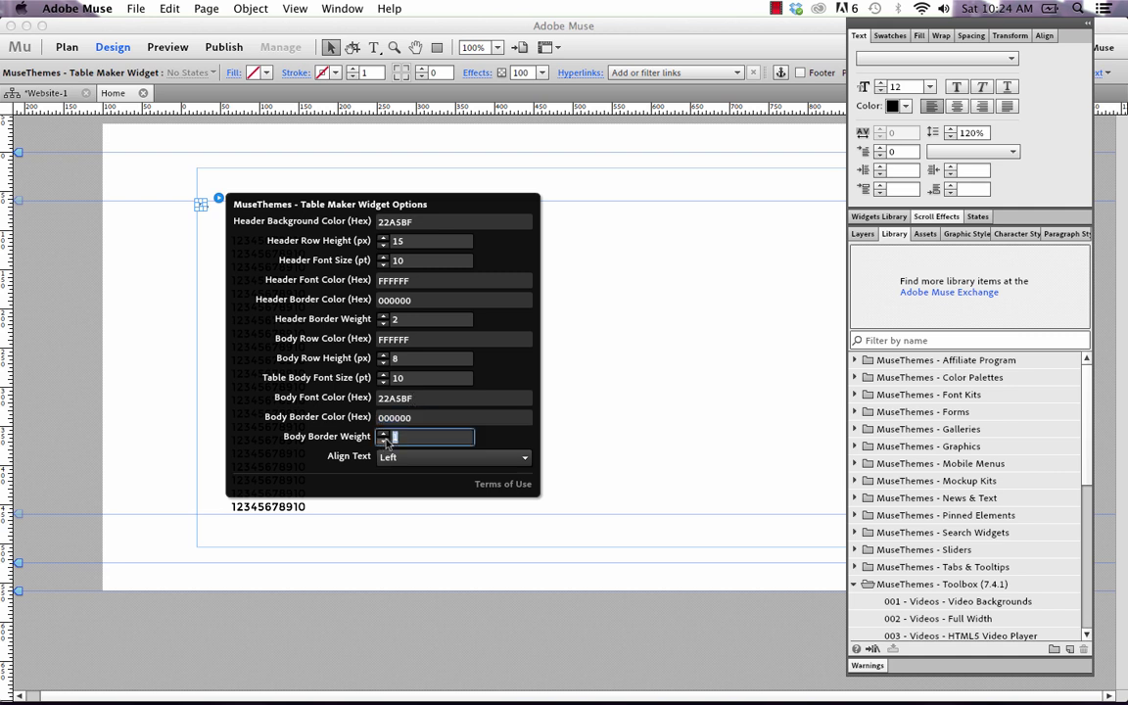
pyautogui.write('1')
pyautogui.click(411, 458)
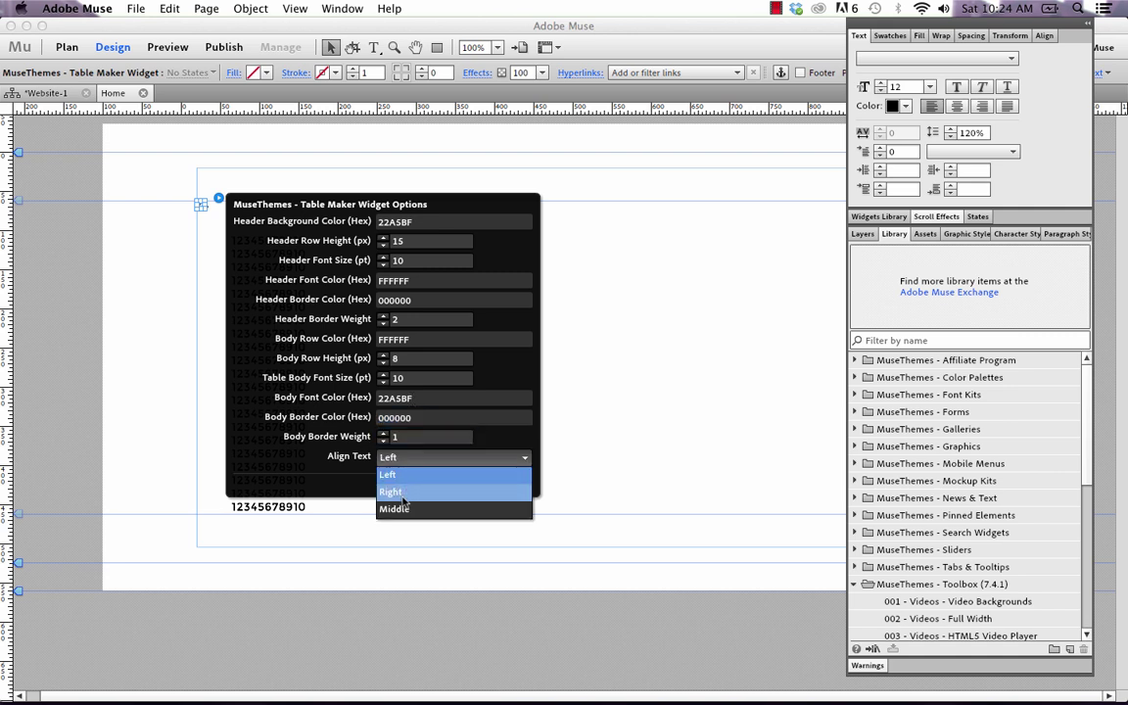
pyautogui.click(404, 511)
pyautogui.click(264, 294)
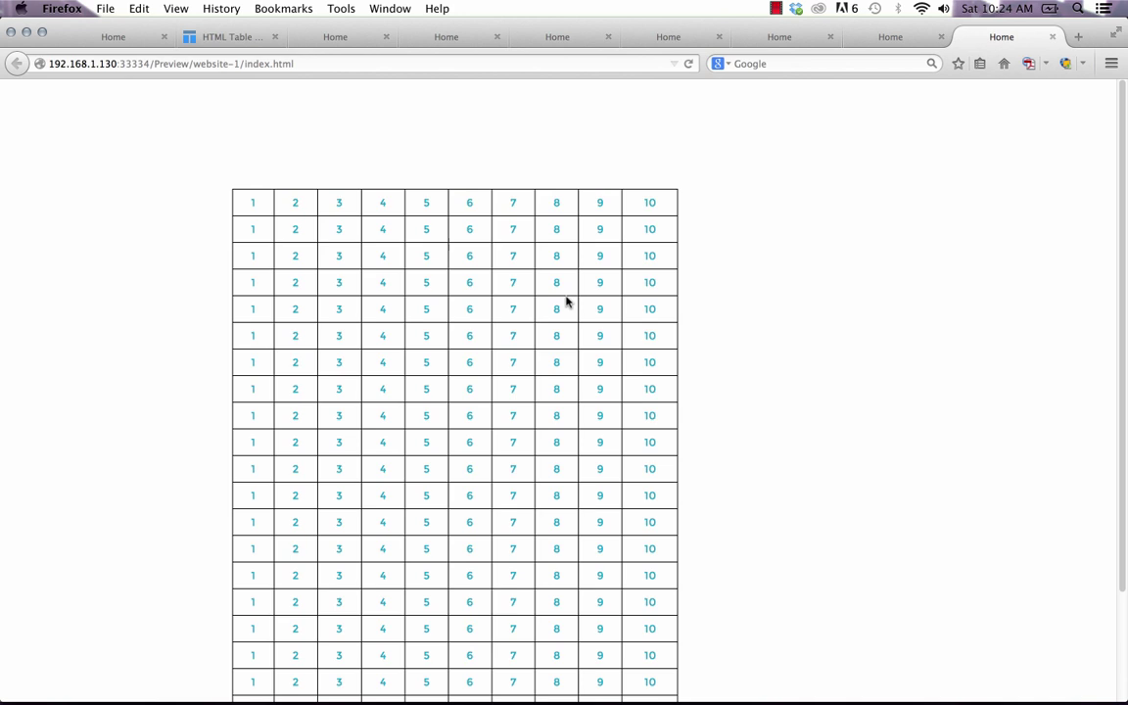
# Scroll through the teal-on-white numeric table preview, then go to the contact-table preview tab.
pyautogui.scroll(-1, 803, 373)
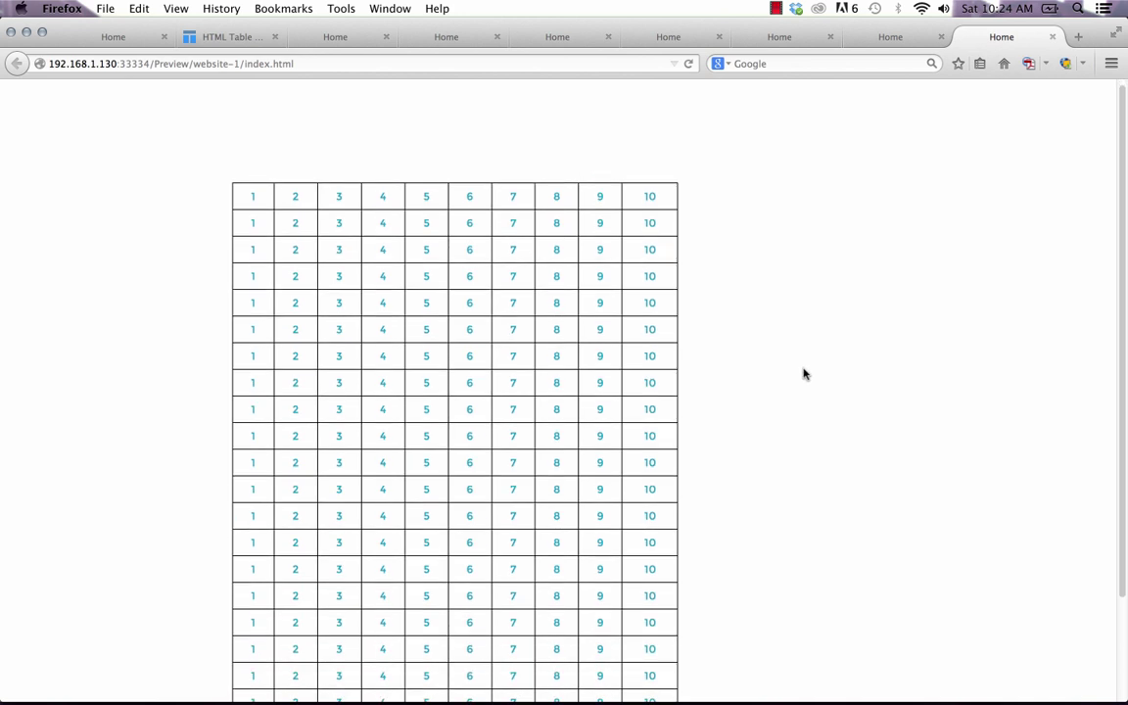
pyautogui.scroll(-5, 798, 378)
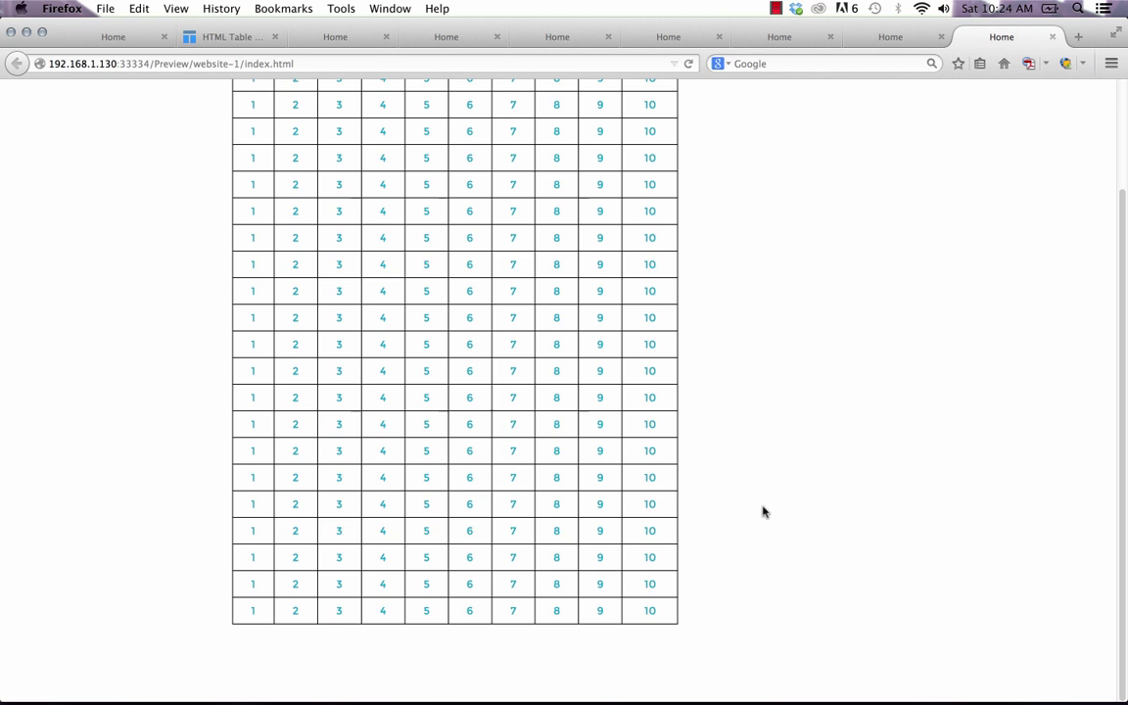
pyautogui.scroll(3, 636, 279)
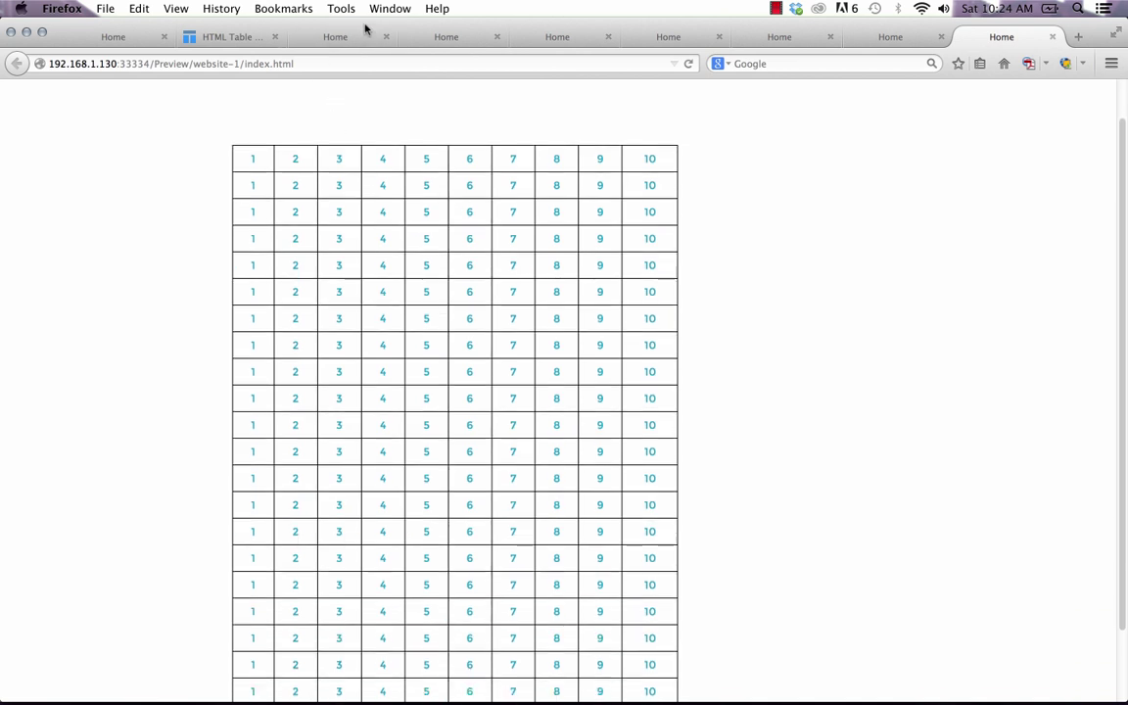
pyautogui.click(326, 37)
# Sort the contact table by PHONE, then reverse the order so Bob's row comes first.
pyautogui.click(421, 207)
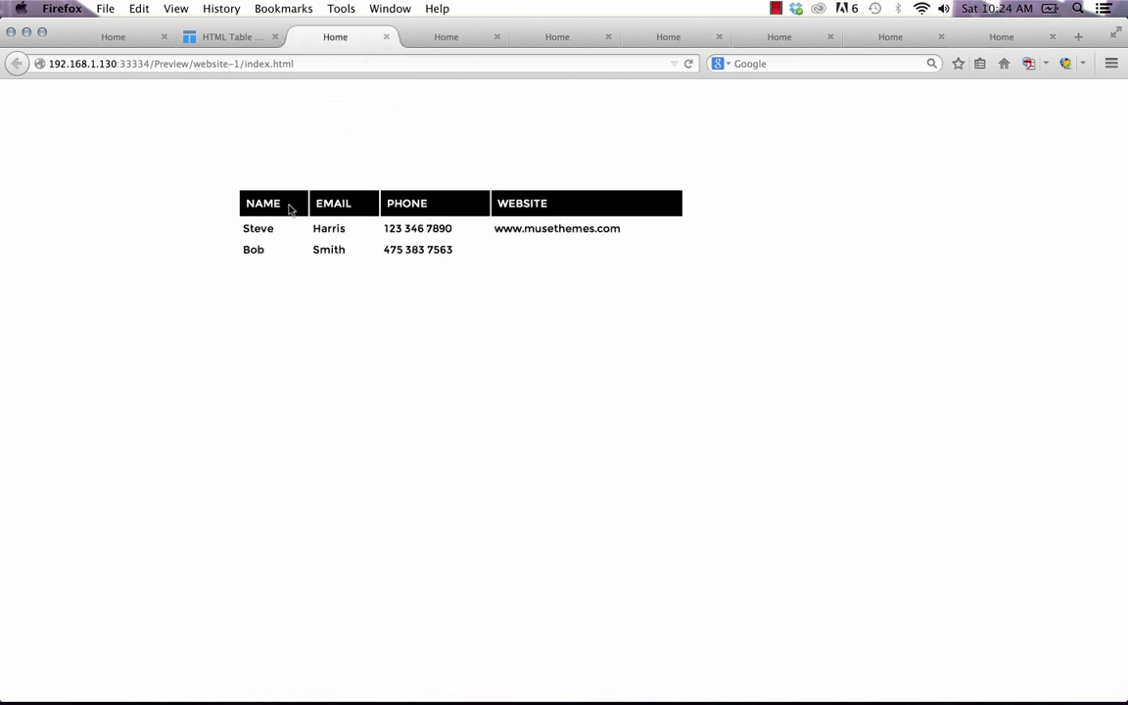
pyautogui.click(411, 208)
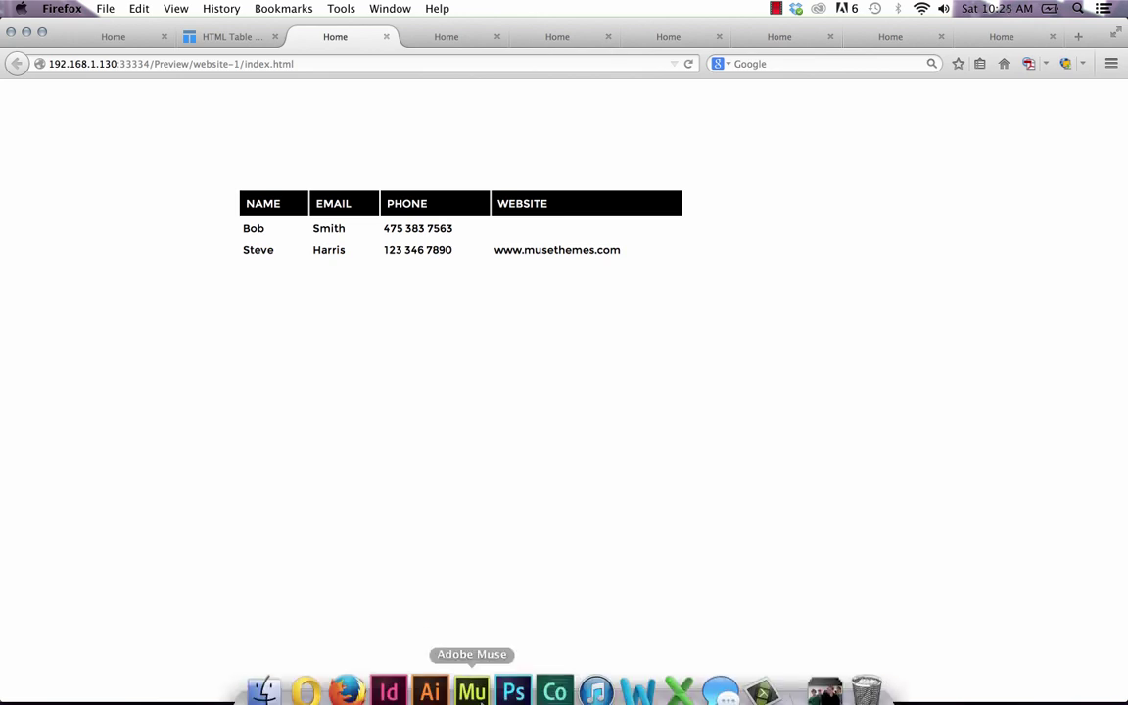
# Review the numeric table's embedded HTML in Muse and cancel without changes.
pyautogui.click(479, 697)
pyautogui.rightClick(370, 363)
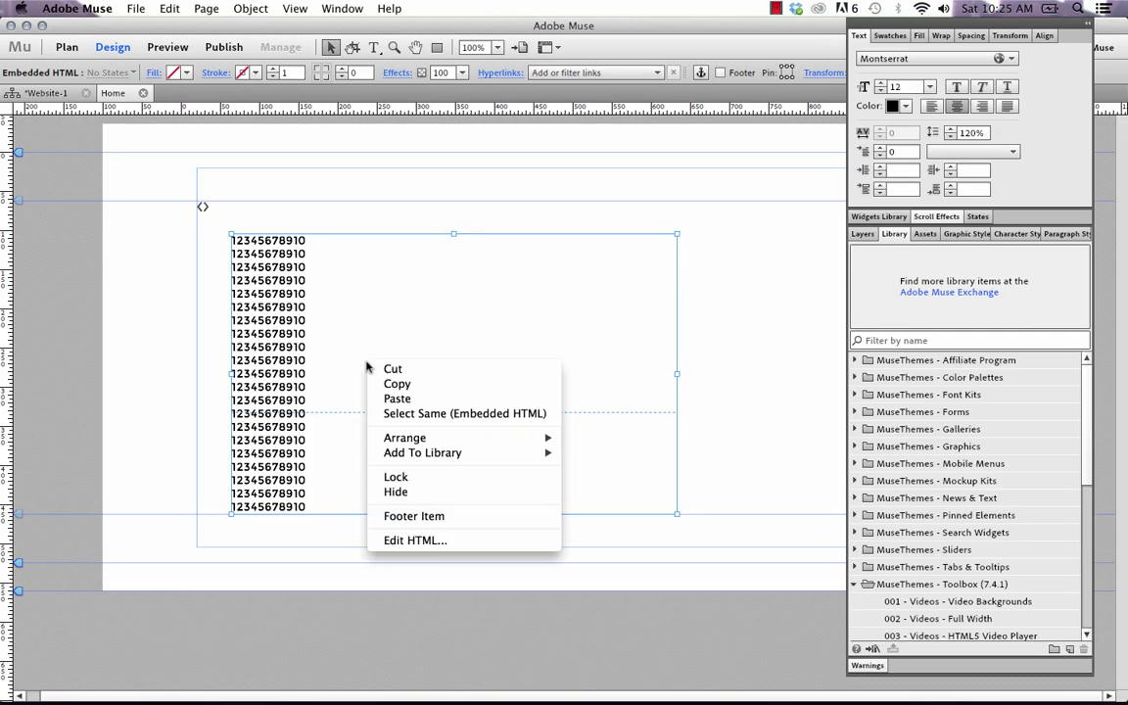
pyautogui.click(411, 541)
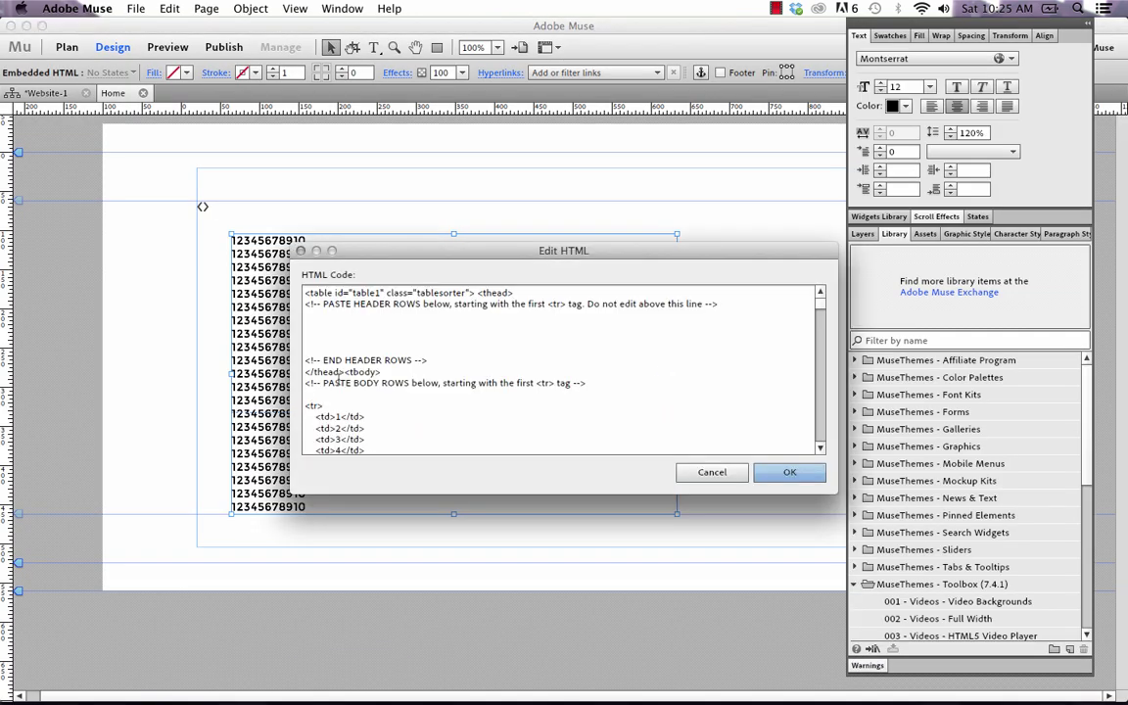
pyautogui.scroll(-6, 342, 364)
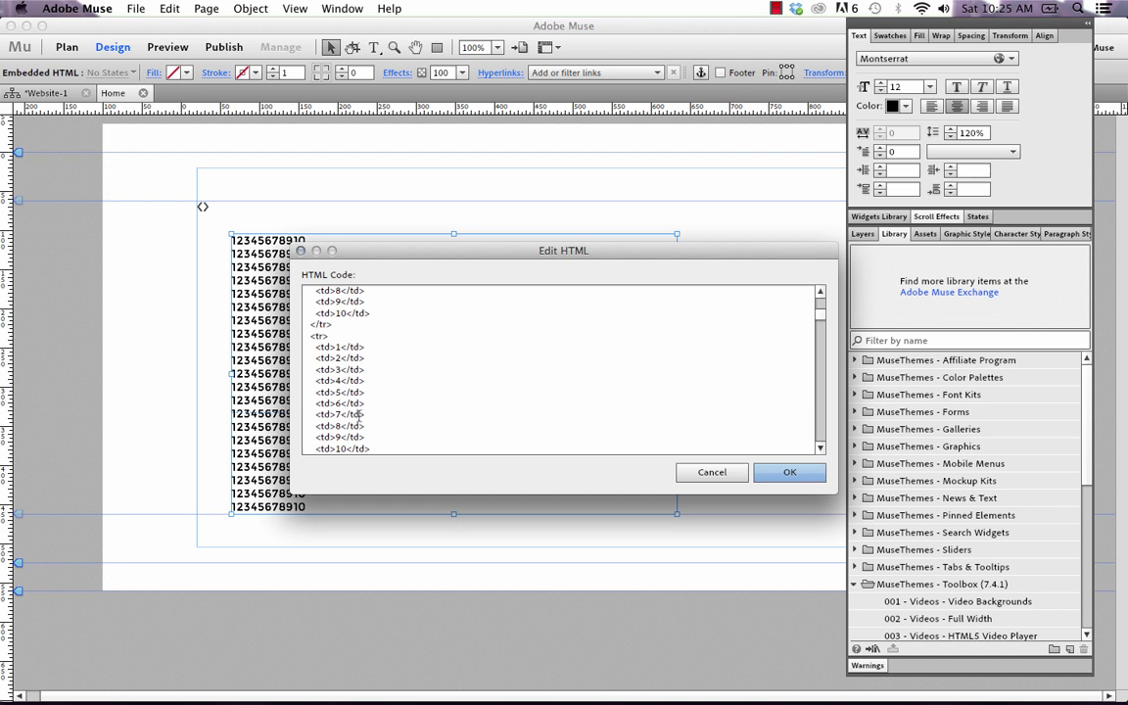
pyautogui.scroll(2, 360, 416)
pyautogui.scroll(1, 359, 416)
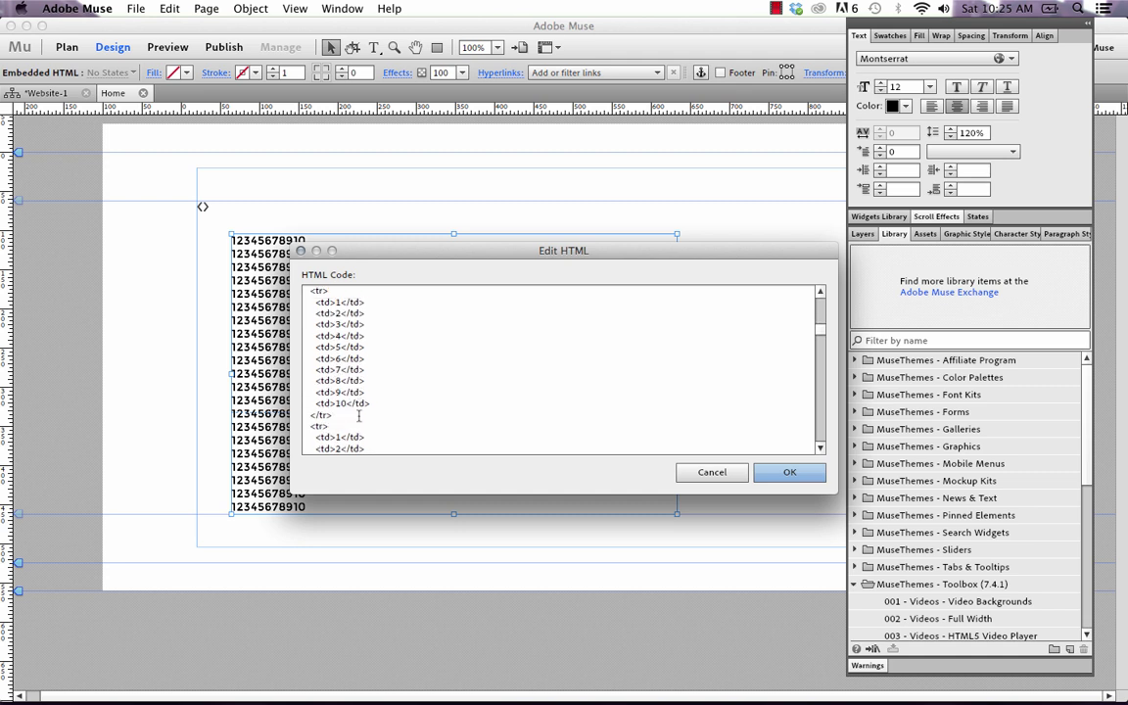
pyautogui.click(712, 473)
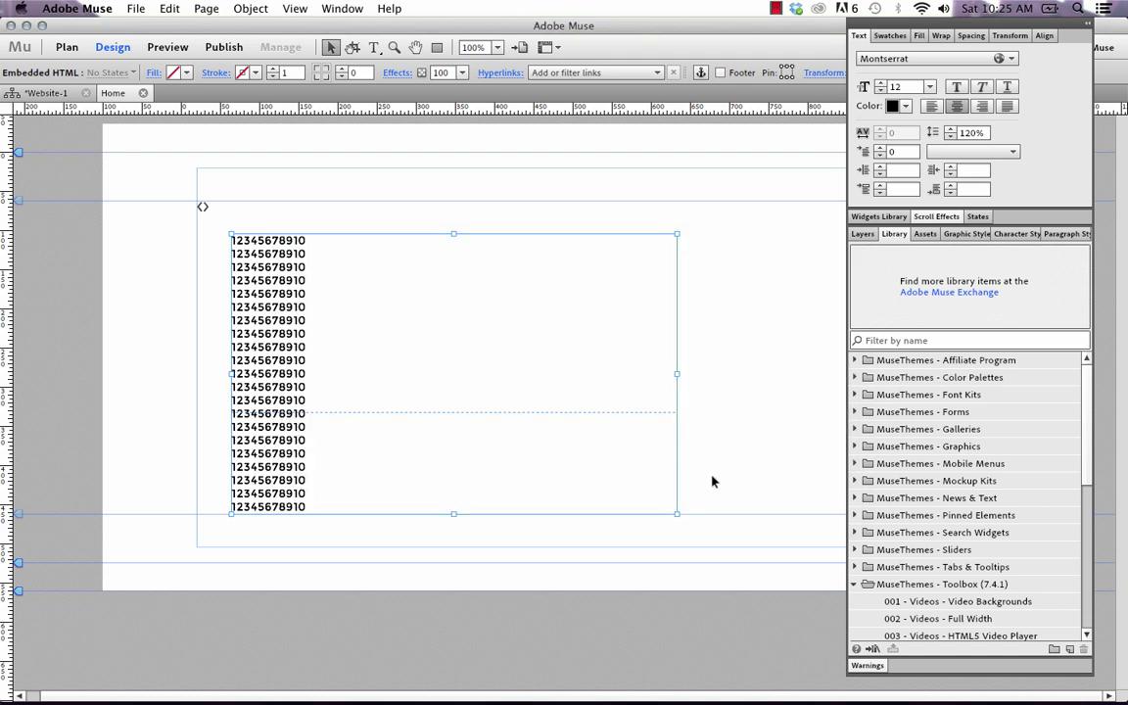